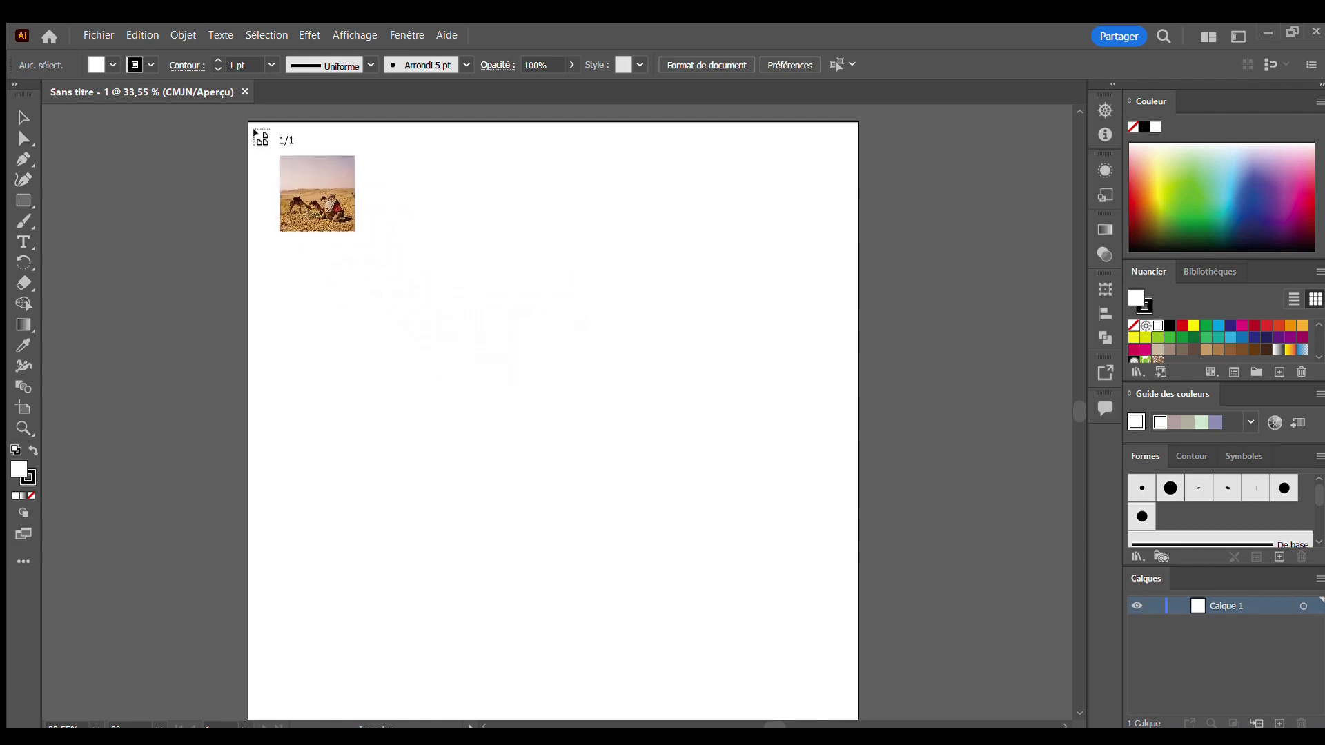
Place the camel photo at the page's top-left corner and scale it to fill the page
left_click(283, 153)
left_click_drag(457, 266, 421, 233)
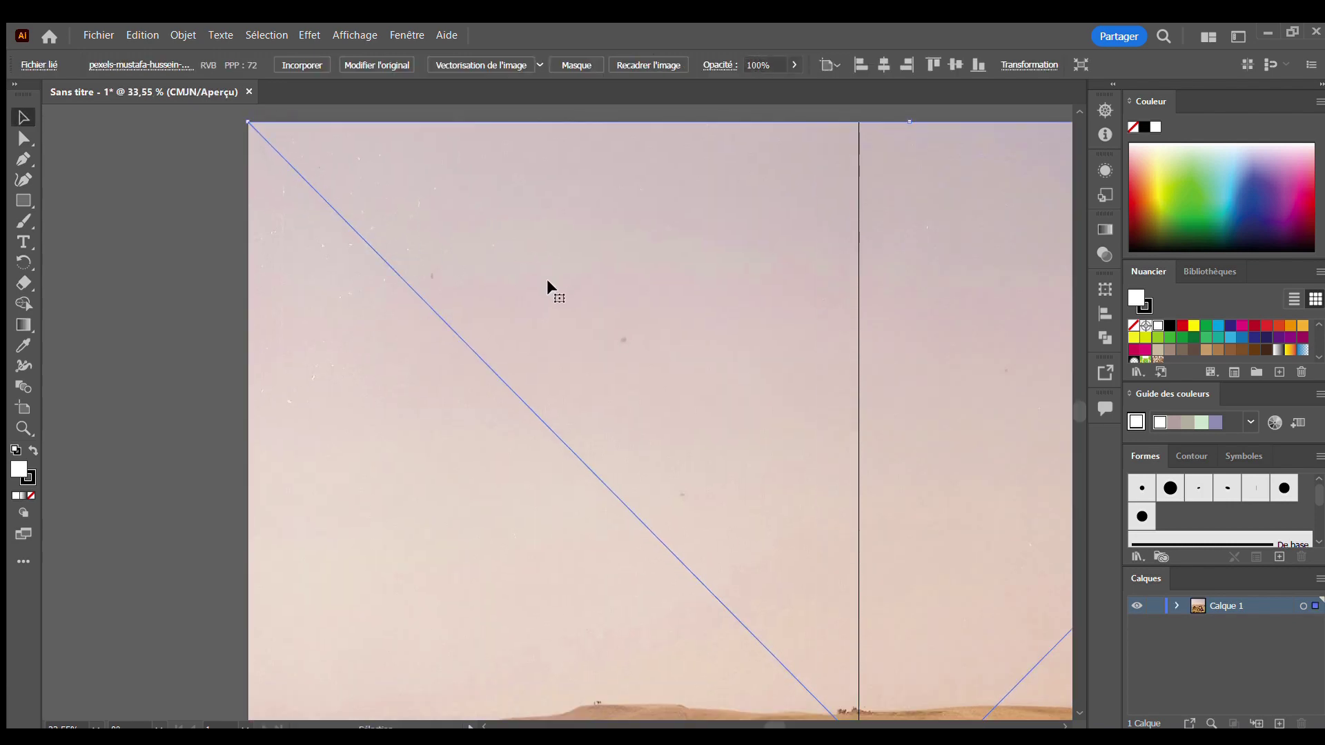
scroll(566, 293, "down", 2)
scroll(743, 455, "down", 2)
scroll(867, 651, "down", 1)
left_click_drag(904, 657, 718, 476)
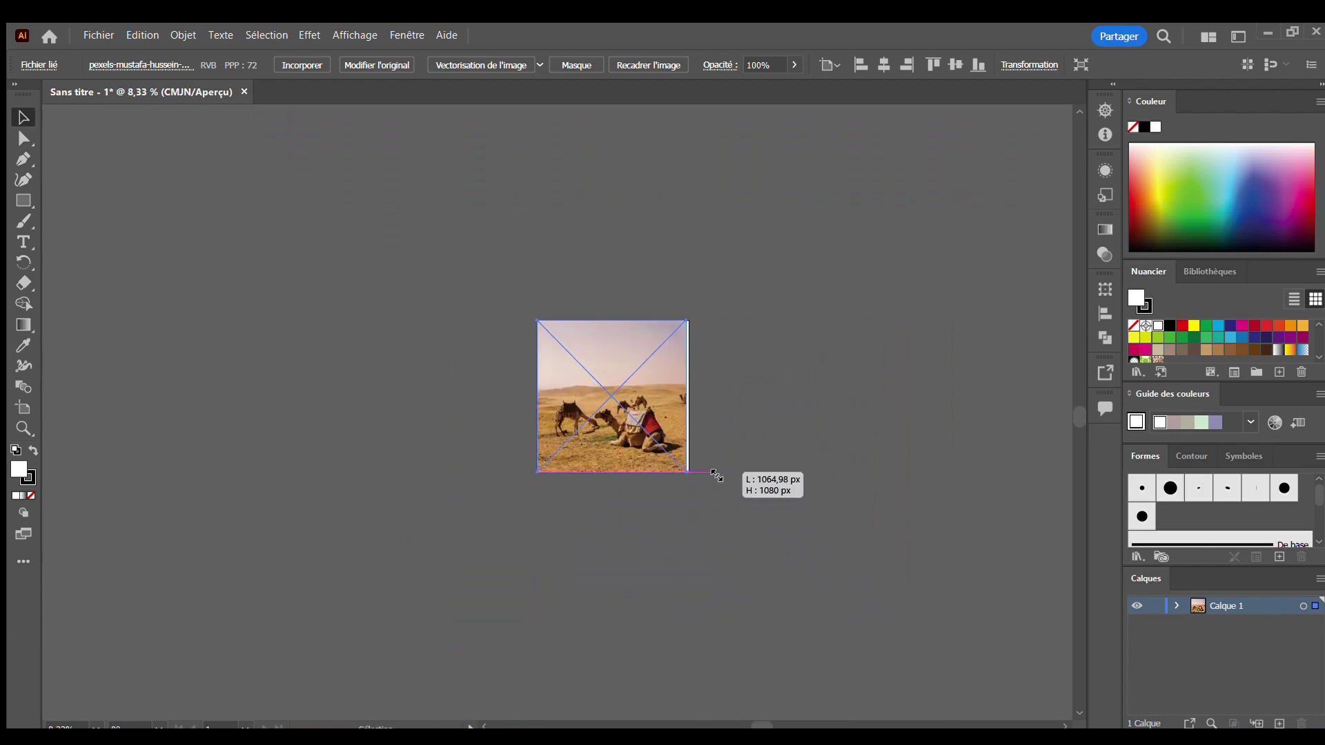
scroll(705, 467, "up", 1)
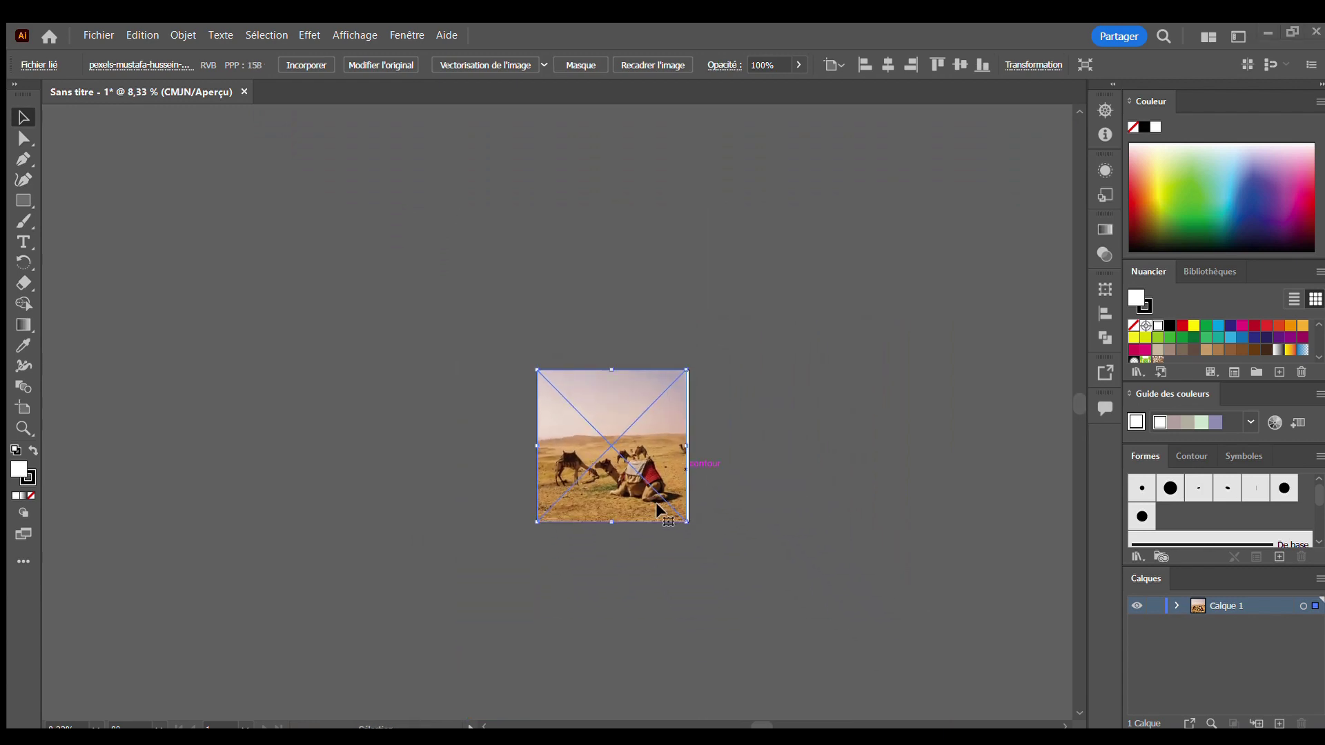
scroll(656, 503, "up", 4)
scroll(610, 283, "up", 5)
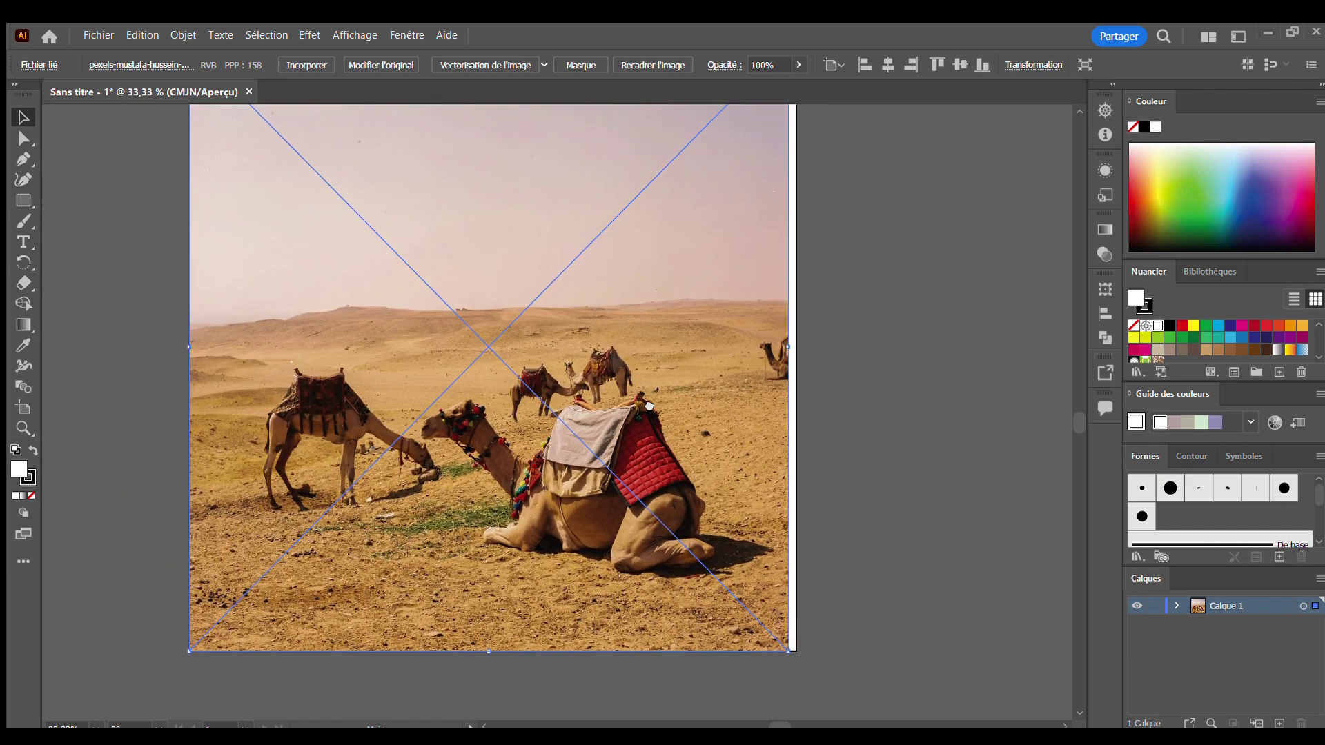
left_click_drag(681, 424, 692, 422)
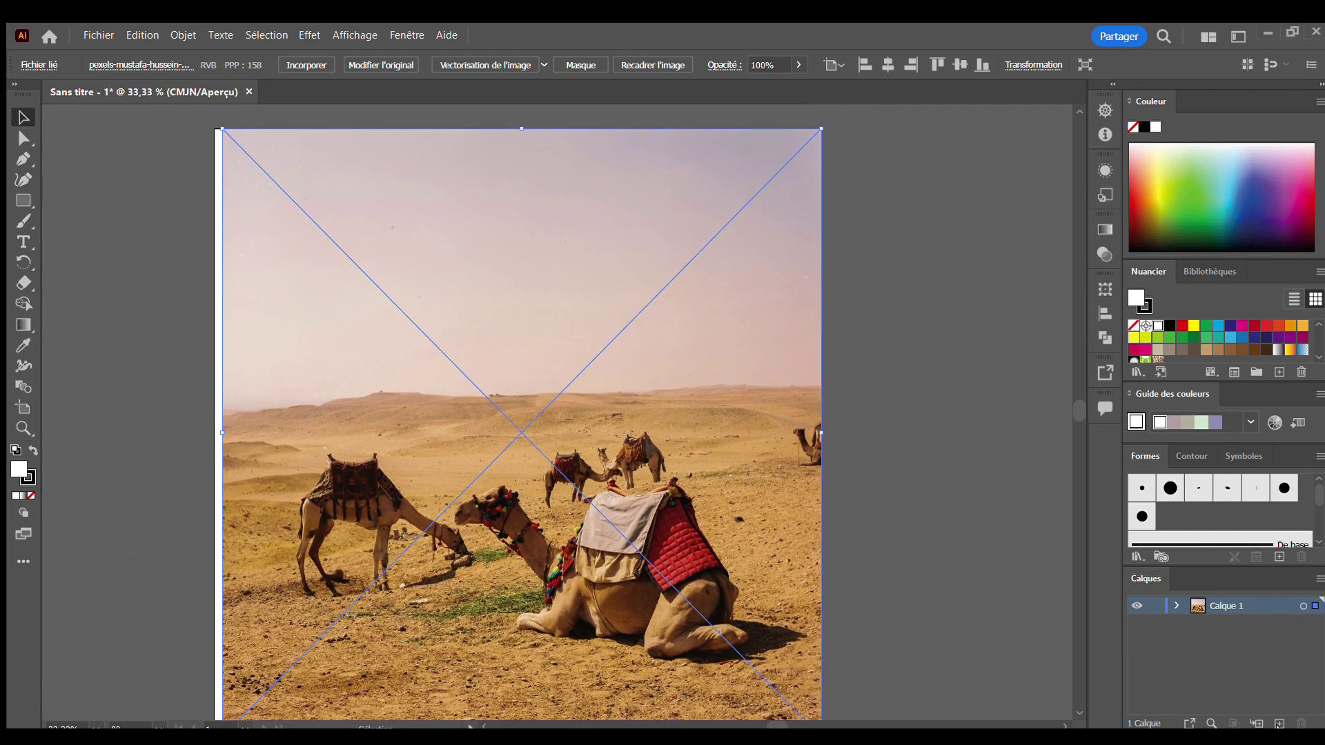
Lock the photo's layer Calque 1, add a new tracing layer, and pick the Pen tool
double_click(1231, 607)
left_click(1290, 602)
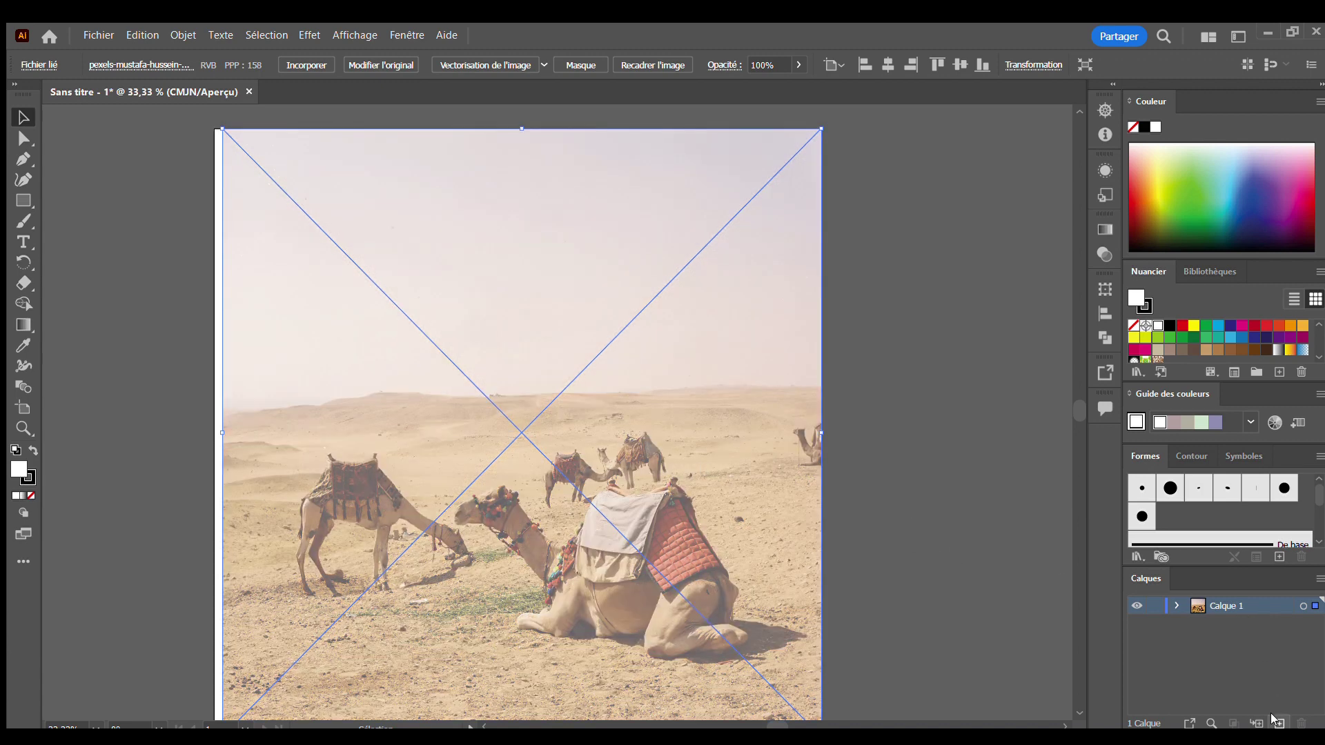
left_click(1278, 722)
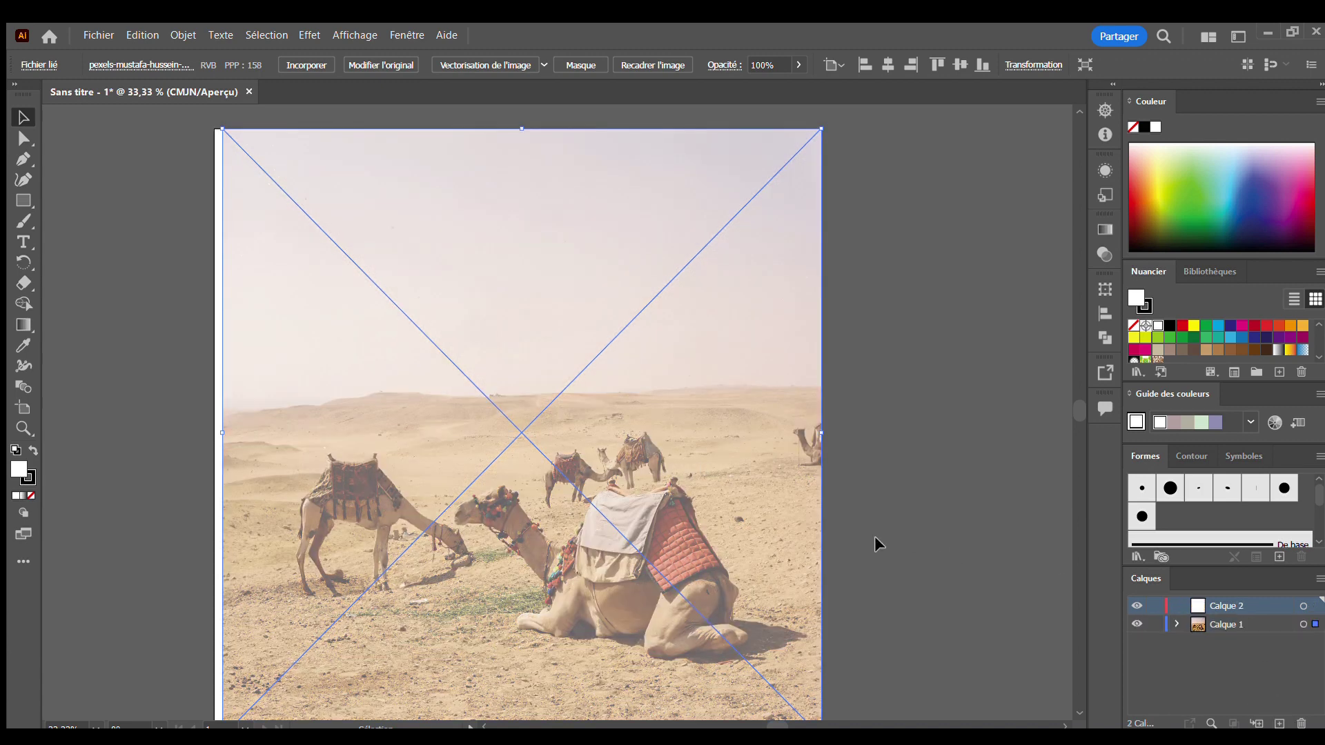
scroll(875, 536, "down", 3)
left_click(1154, 624)
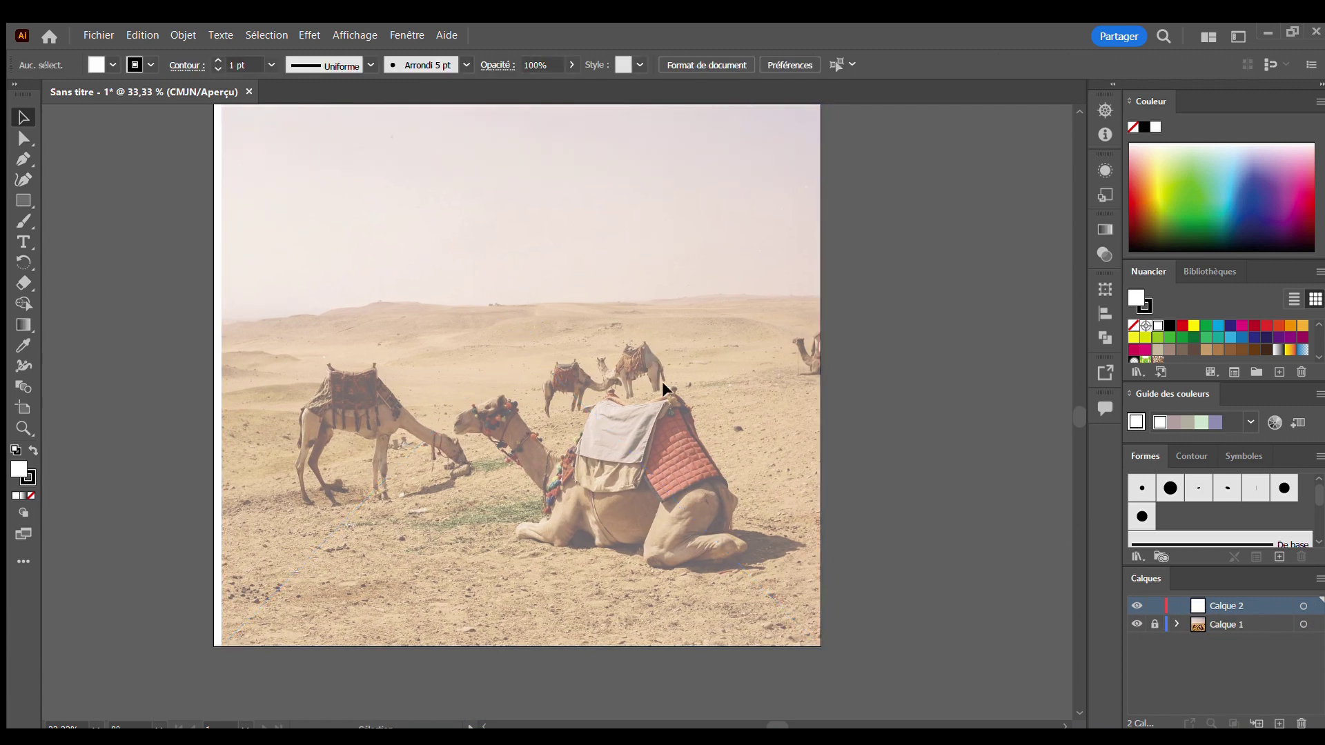
left_click(23, 161)
scroll(214, 328, "up", 3)
Start the horizon path at the page's left edge and trace up the rising dune ridge
scroll(207, 321, "up", 1)
left_click(193, 303)
left_click(236, 304)
left_click(288, 304)
left_click(341, 304)
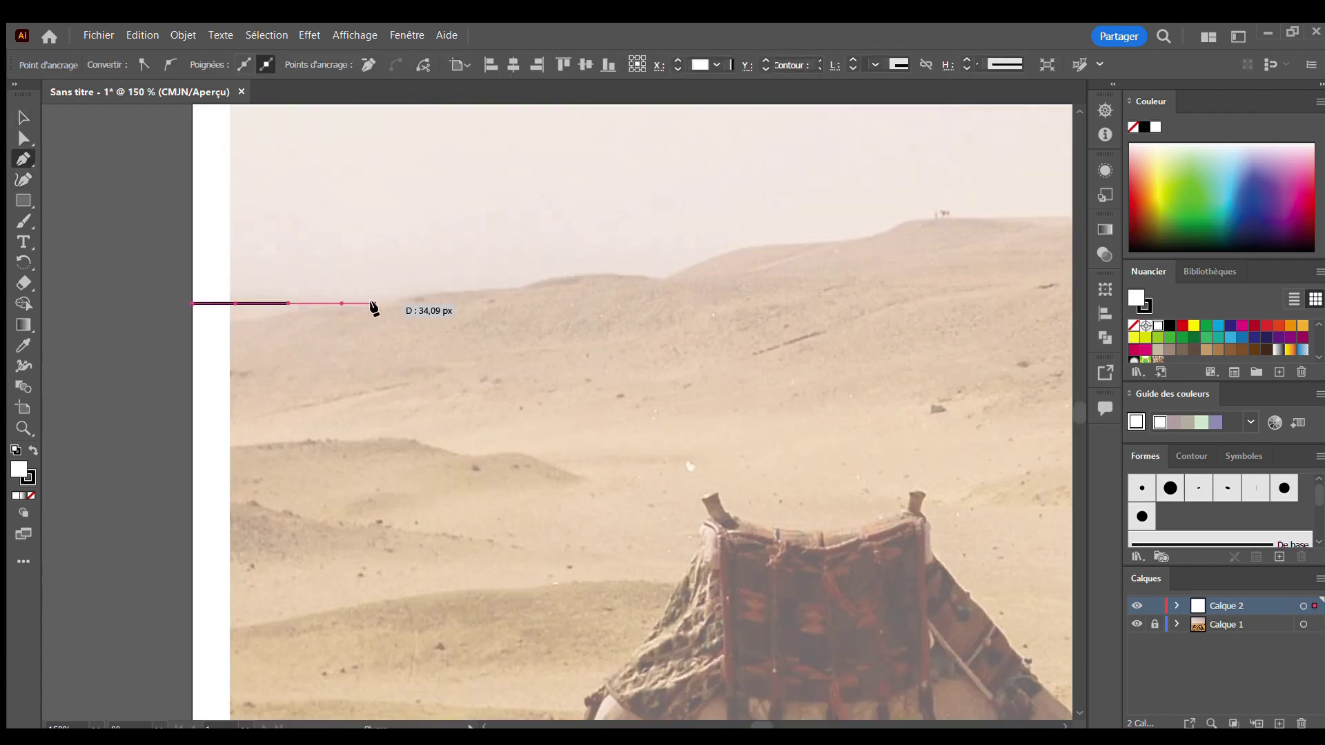
left_click(383, 304)
left_click(451, 289)
left_click(525, 290)
left_click(609, 271)
left_click_drag(676, 281, 695, 260)
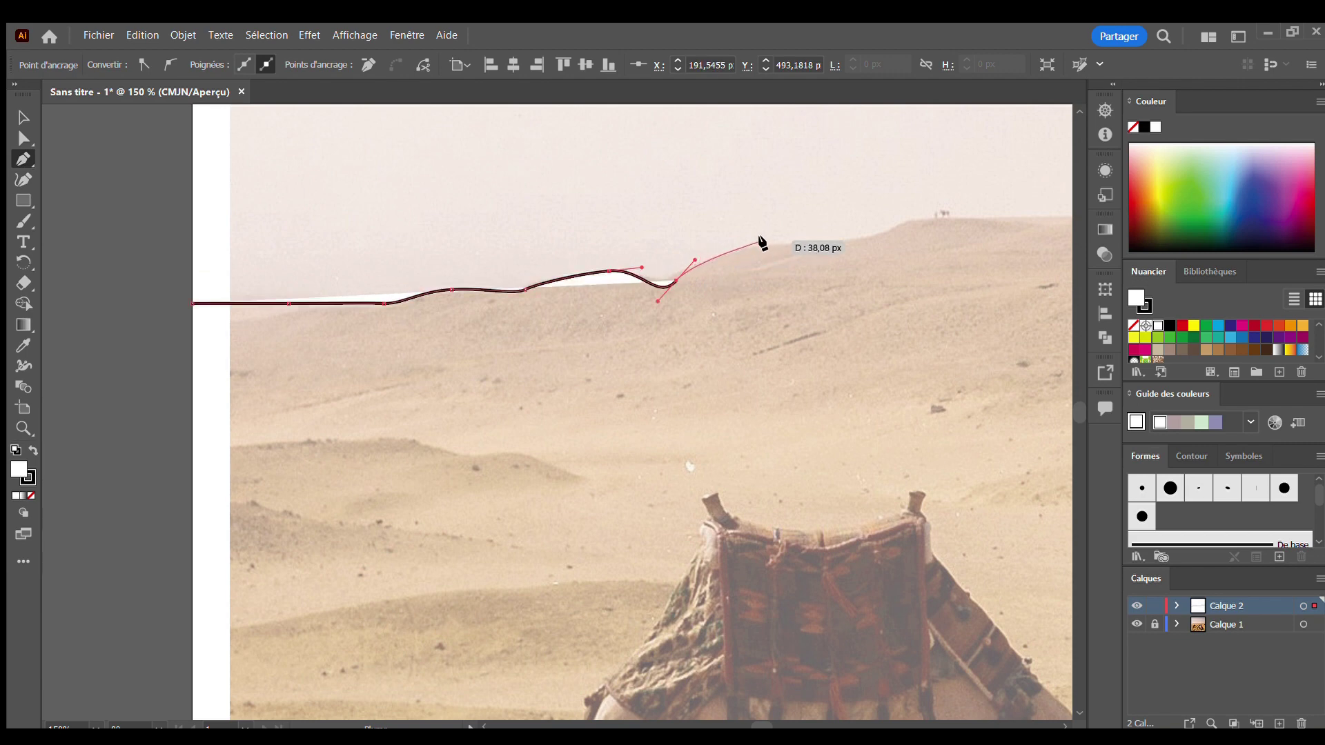
mouse_move(809, 241)
left_mouse_down()
mouse_move(871, 240)
mouse_move(289, 370)
left_mouse_up()
left_click(270, 352)
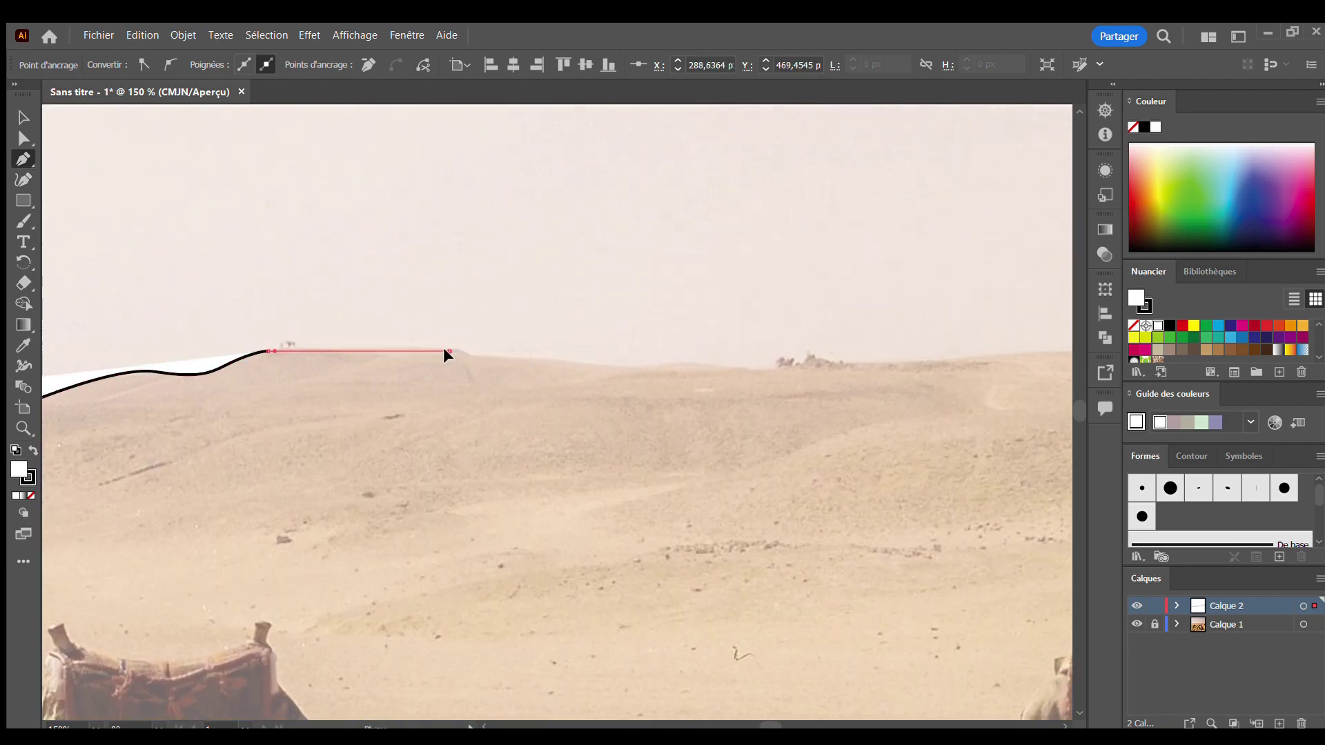
left_click(449, 351)
left_click(628, 366)
left_click(722, 363)
Continue the horizon path along the rolling dunes to the page's right edge
left_click_drag(754, 375, 532, 355)
left_click(611, 349)
left_click(728, 344)
mouse_move(828, 332)
left_mouse_down()
mouse_move(856, 335)
mouse_move(95, 358)
left_mouse_up()
left_click(269, 358)
left_click(365, 353)
left_click(469, 364)
left_click_drag(489, 353, 508, 341)
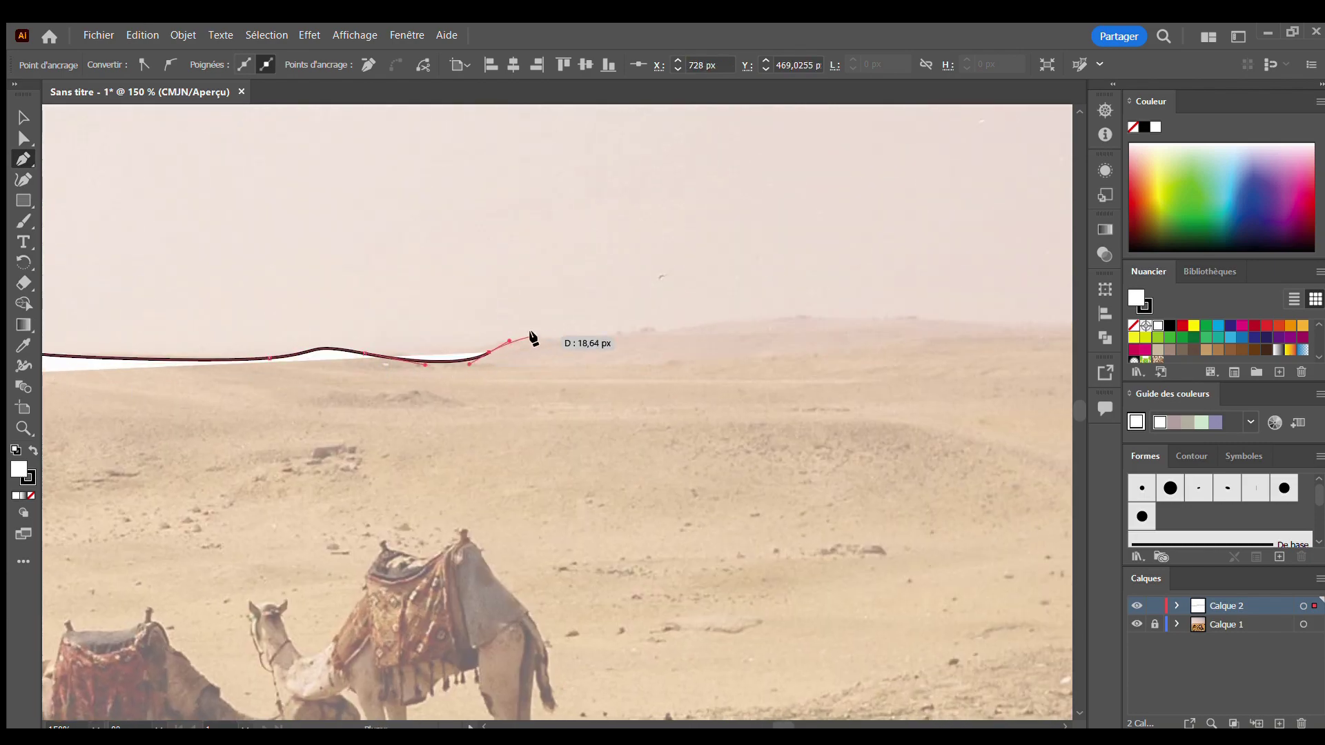
left_click(545, 339)
left_click(602, 338)
left_click(805, 318)
left_click(889, 324)
left_click_drag(945, 318, 971, 325)
mouse_move(1009, 319)
left_mouse_down()
mouse_move(854, 367)
mouse_move(209, 352)
left_mouse_up()
left_click_drag(465, 359, 493, 338)
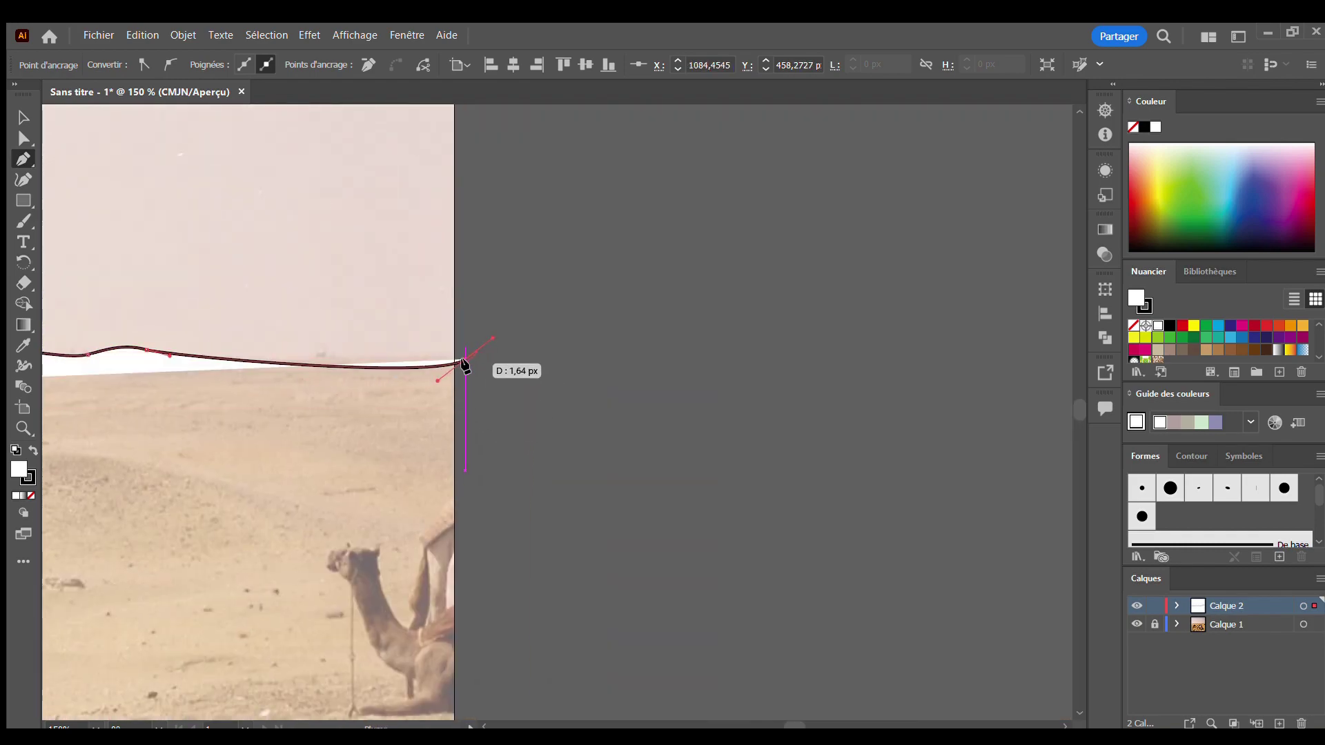
Close the shape through the bottom-right and bottom-left page corners, then deselect it
left_click_drag(580, 454, 664, 161)
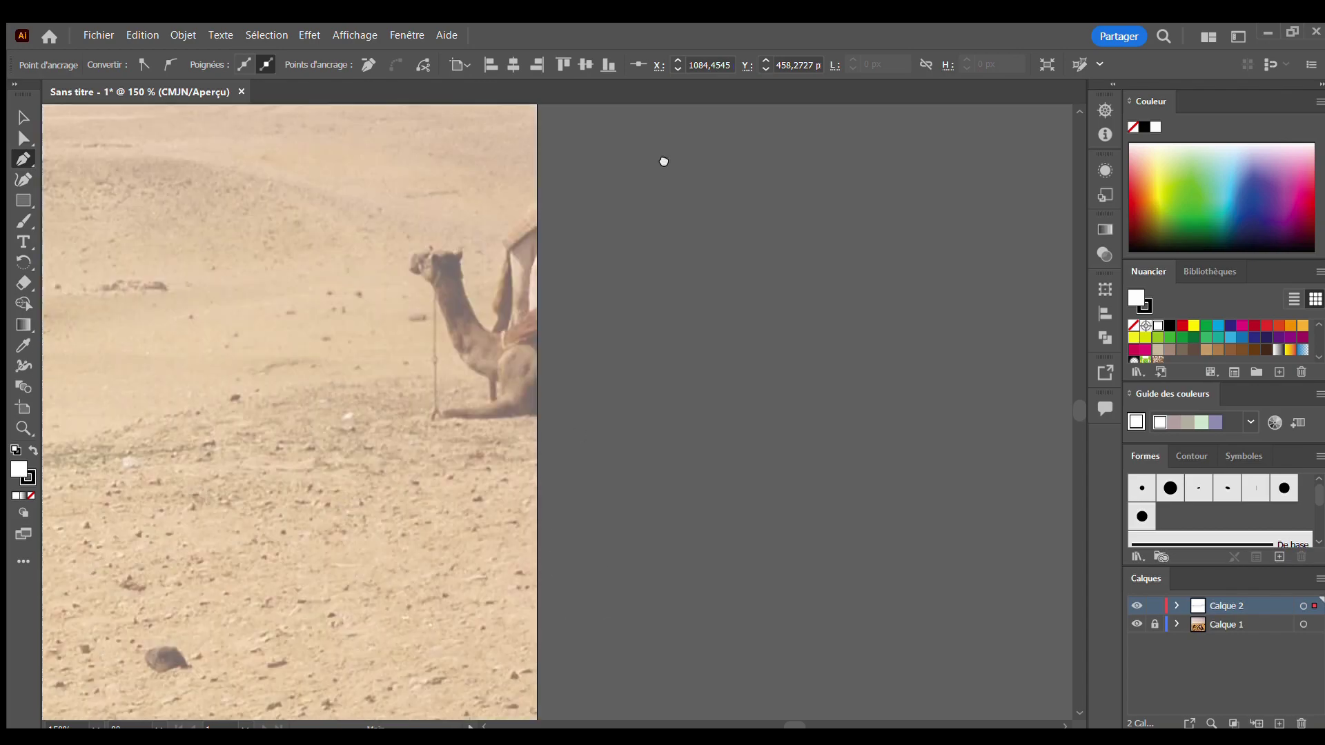
scroll(663, 161, "down", 5)
scroll(662, 266, "down", 5)
scroll(642, 465, "down", 3)
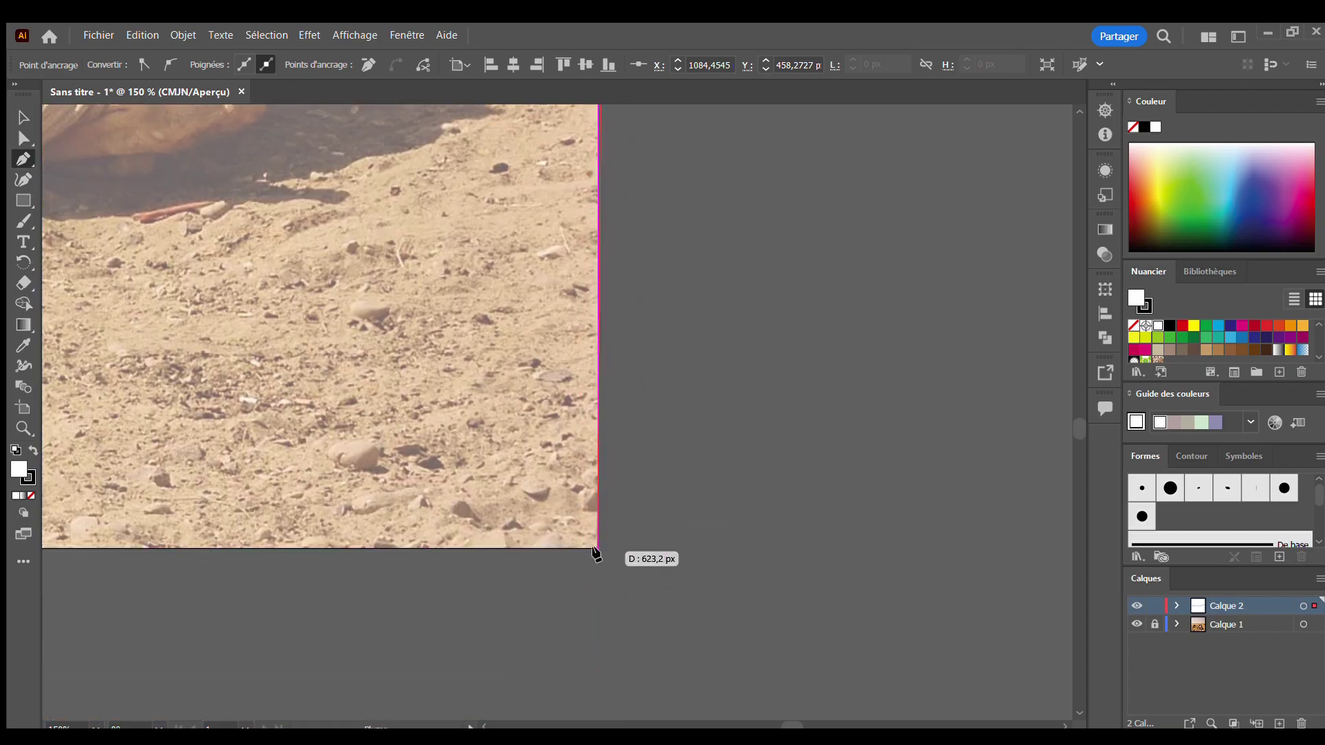
left_click(598, 549)
scroll(394, 595, "left", 5)
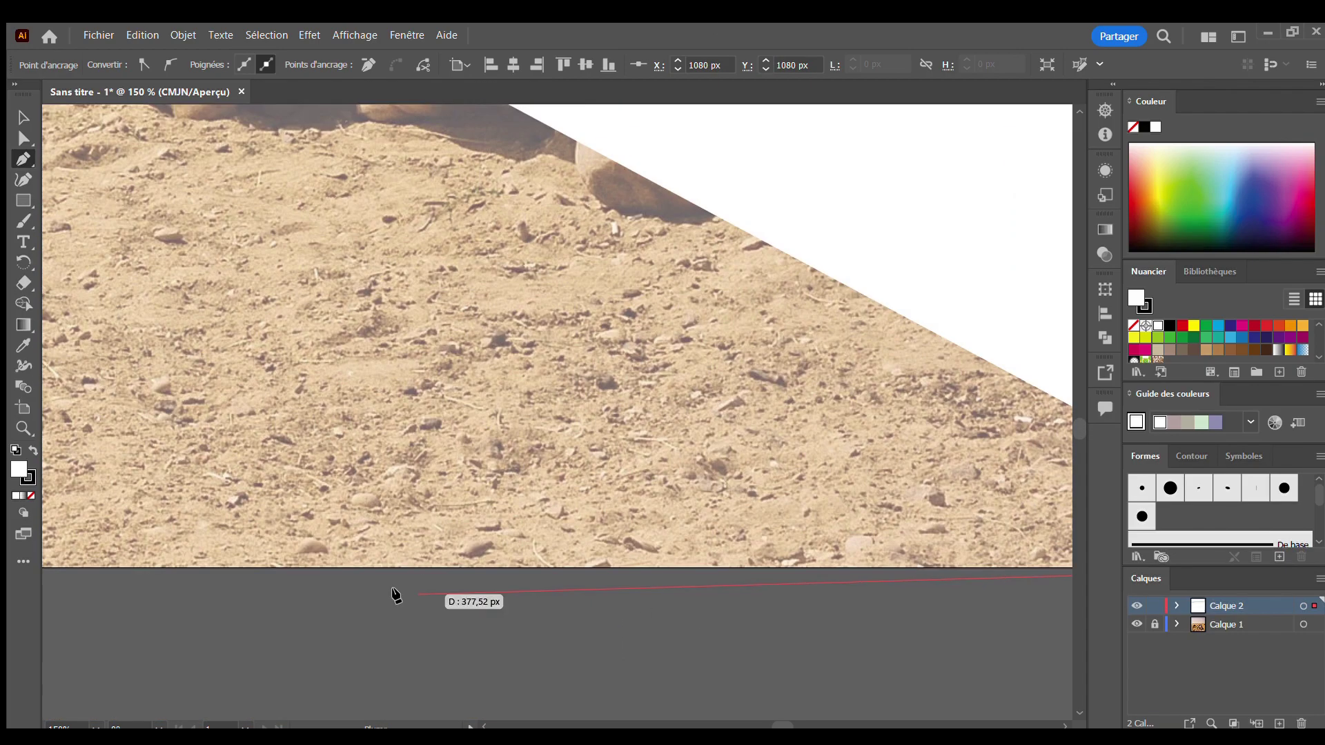
scroll(395, 595, "left", 5)
scroll(136, 598, "left", 5)
scroll(71, 548, "left", 5)
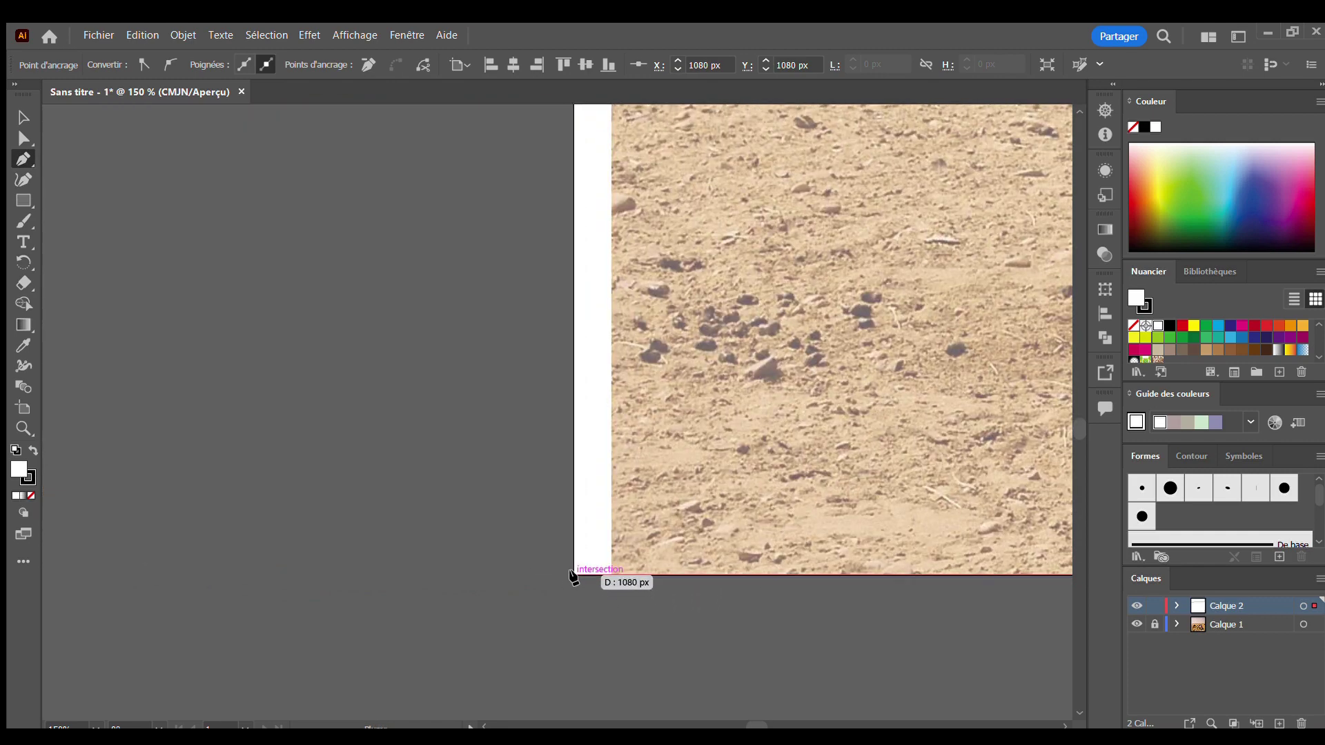
left_click(573, 575)
scroll(461, 219, "right", 3)
scroll(461, 219, "up", 5)
scroll(473, 139, "up", 5)
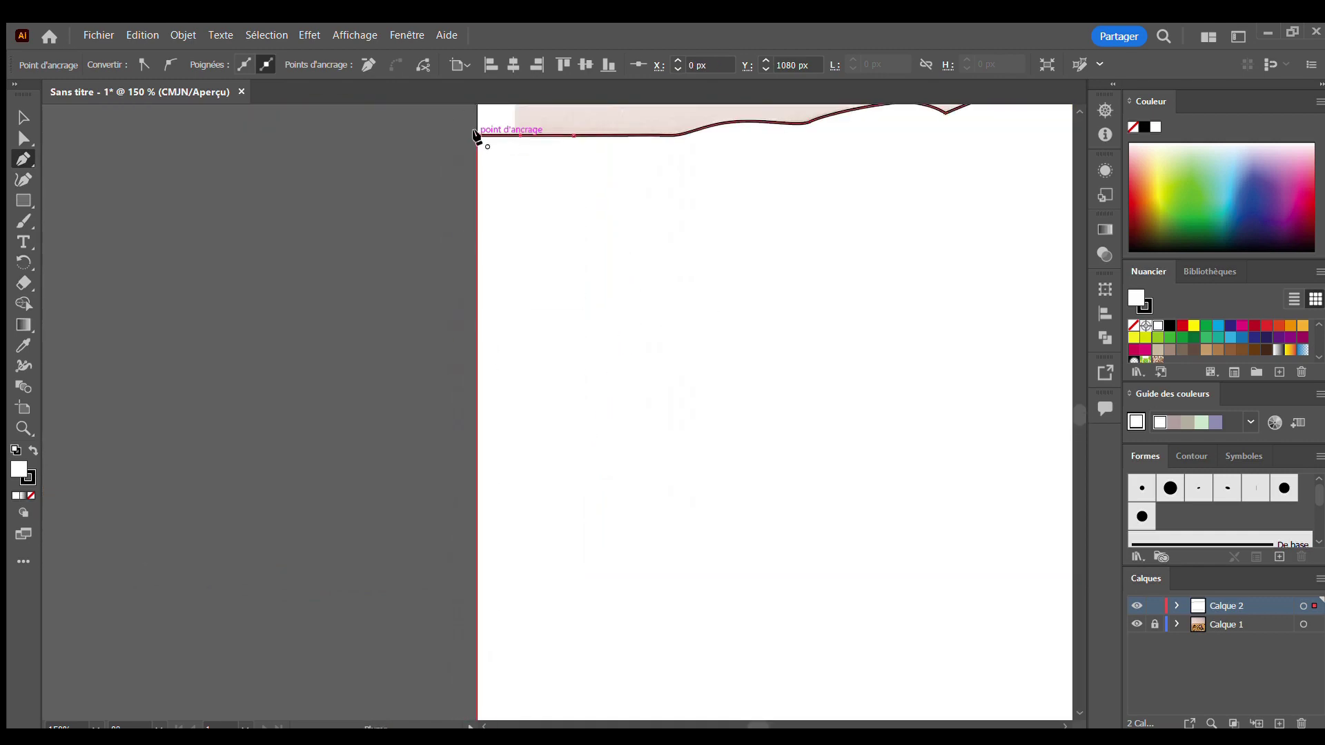
left_click(476, 136)
key("v")
left_click(268, 242)
key("ctrl+minus")
Hide the horizon layer Calque 2, add Calque 3, and zoom in on the camel's head
key("ctrl+minus")
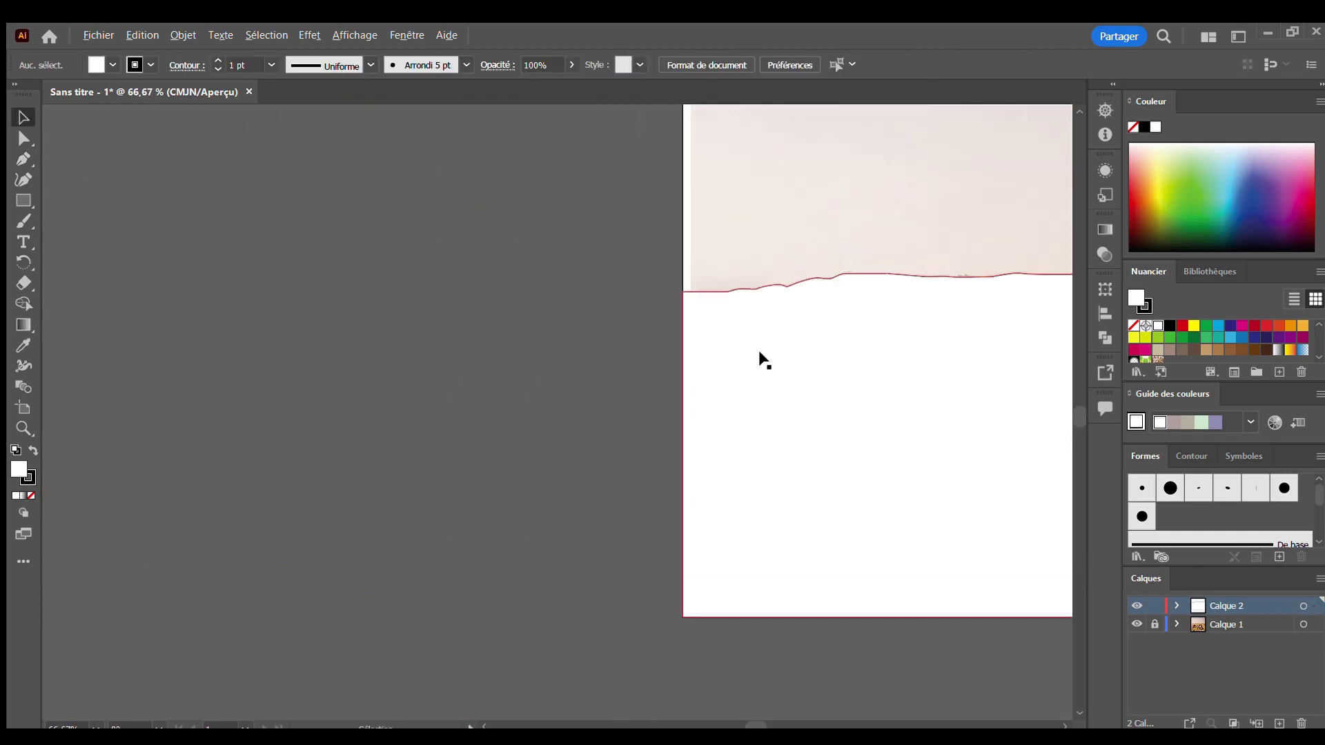
key("ctrl+minus")
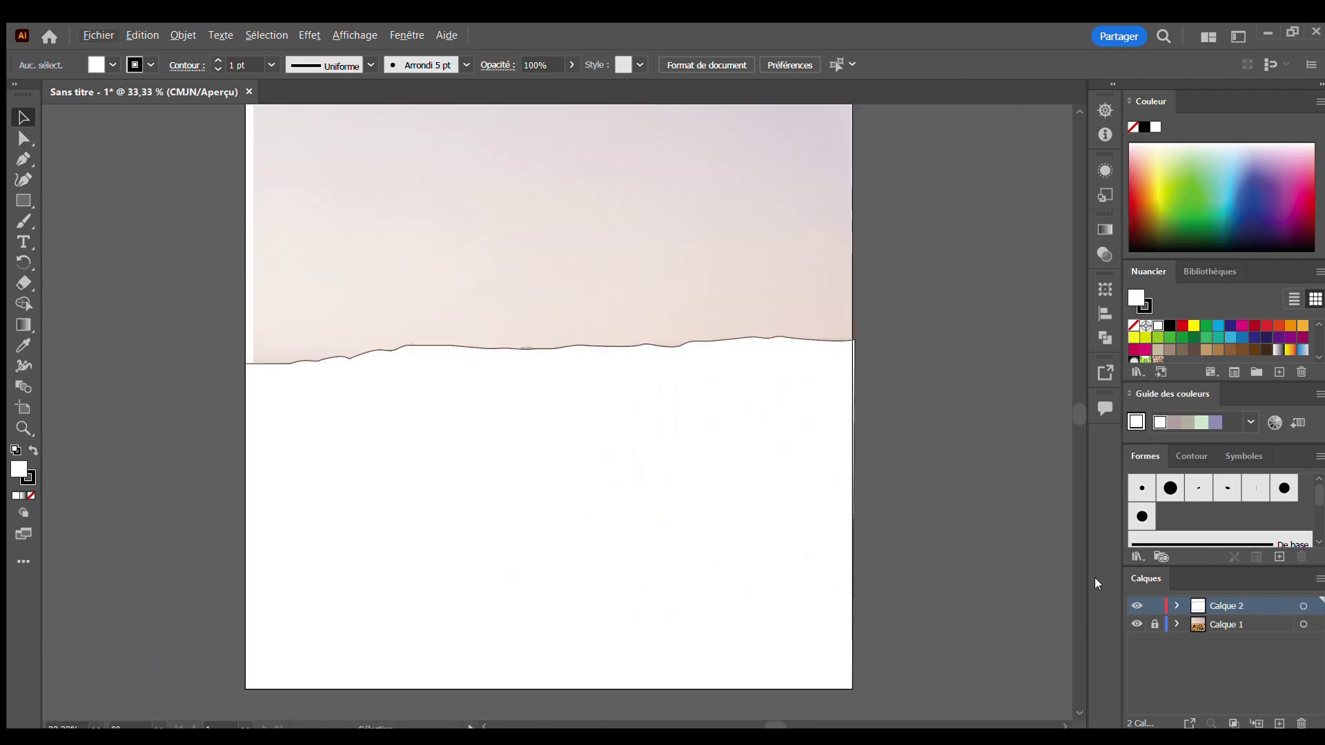
left_click(1139, 606)
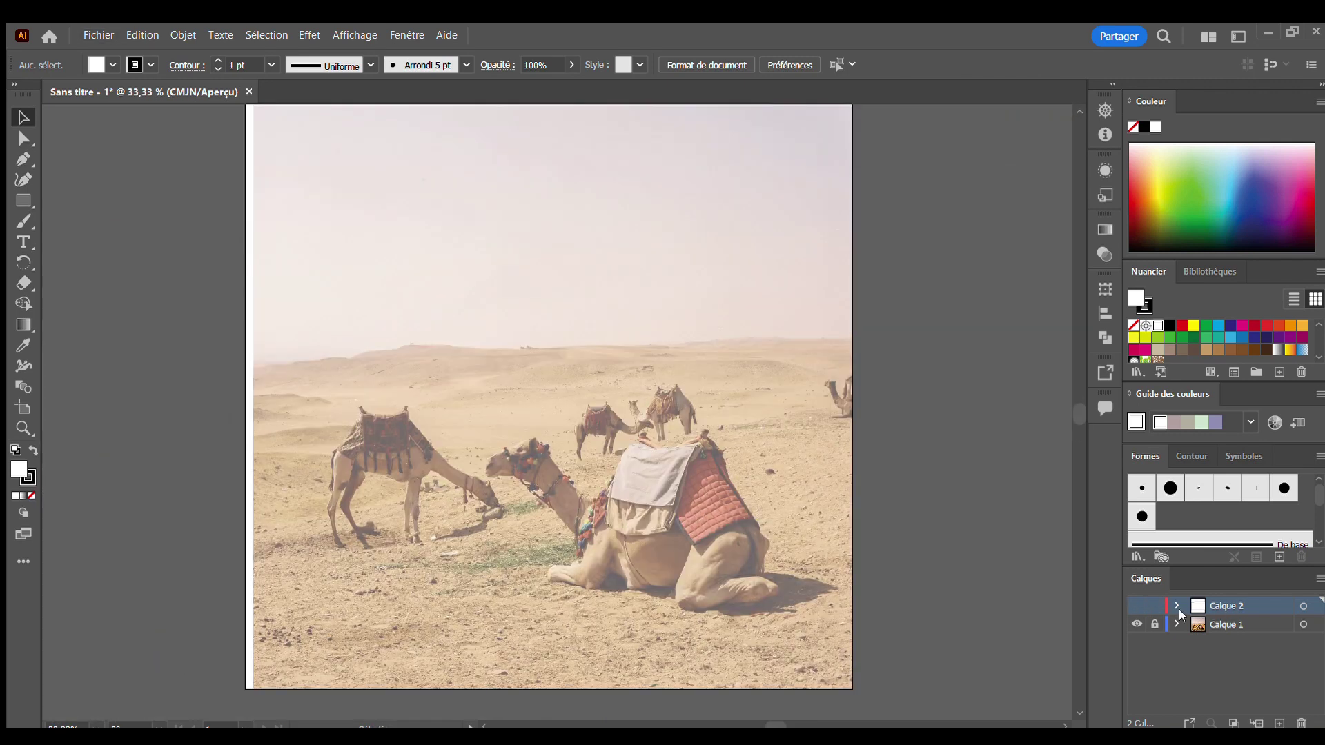
left_click(1276, 721)
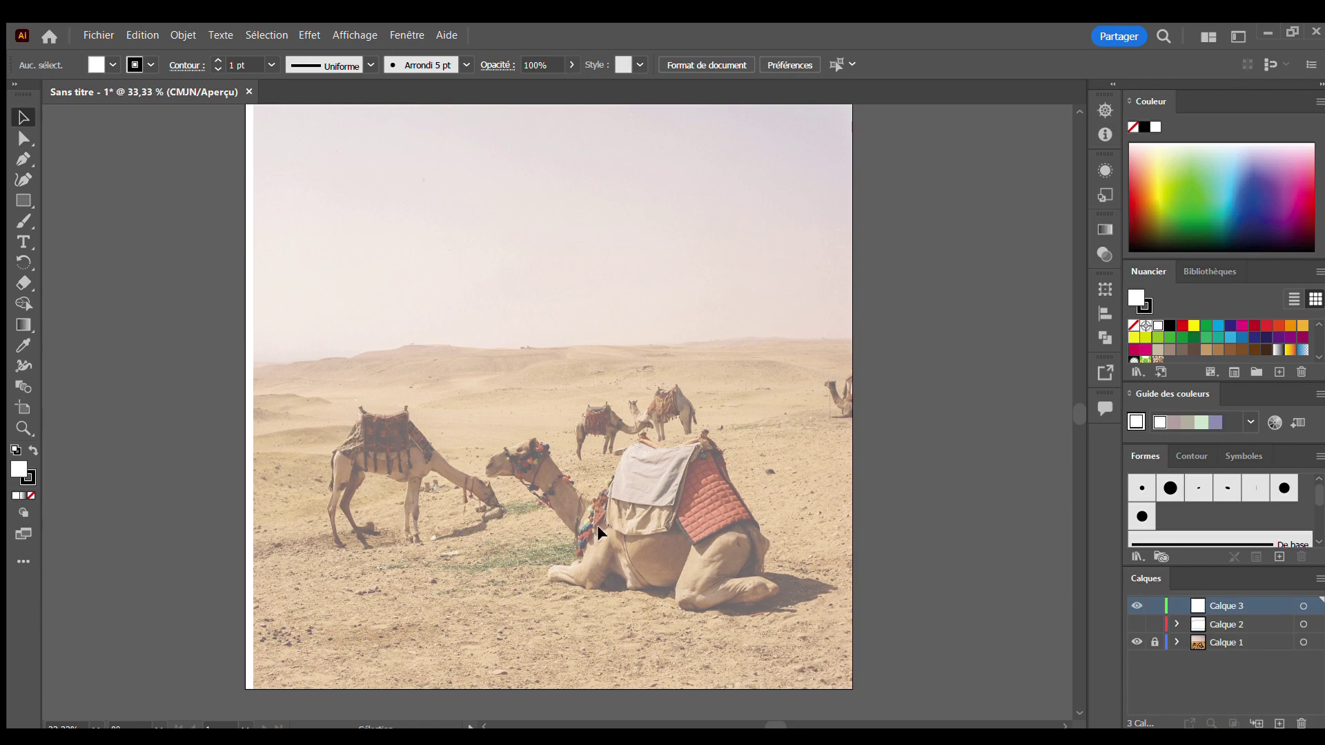
scroll(422, 427, "up", 3)
scroll(428, 367, "up", 2)
scroll(473, 364, "up", 1)
scroll(474, 364, "up", 1)
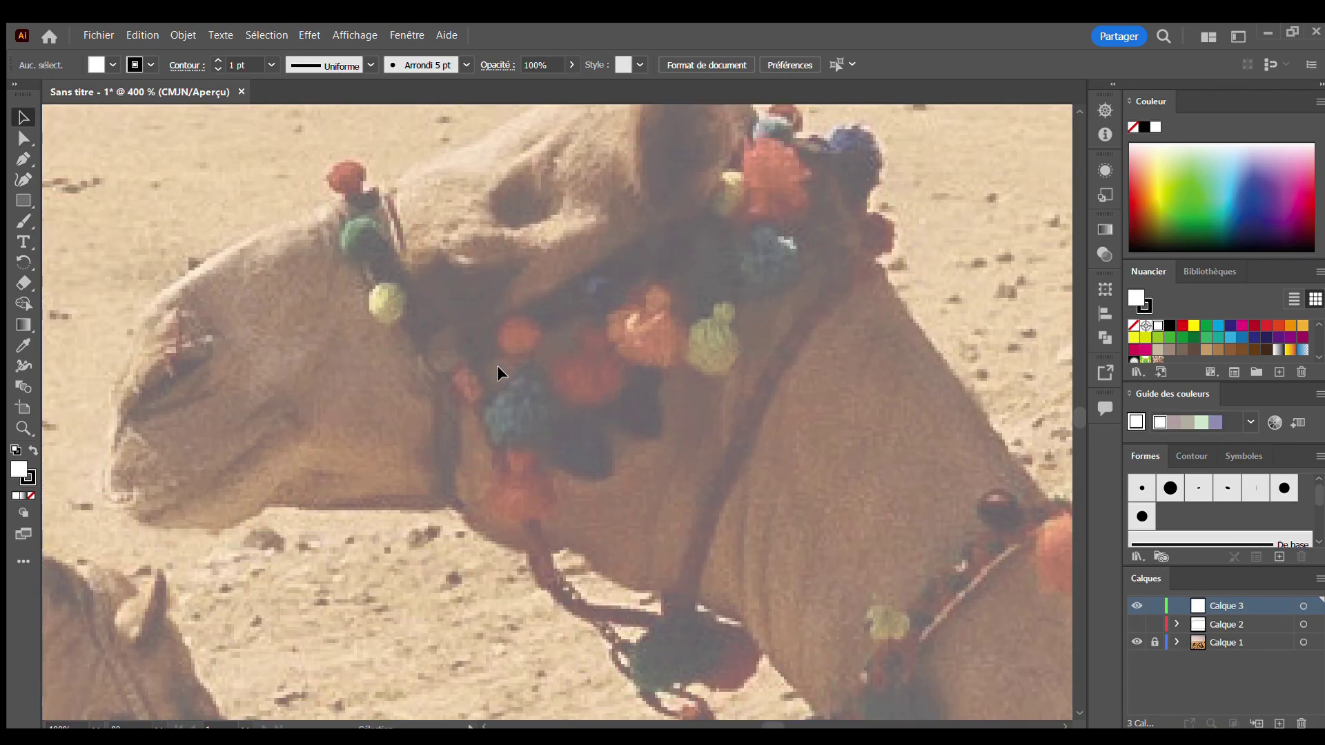
left_click_drag(497, 365, 652, 522)
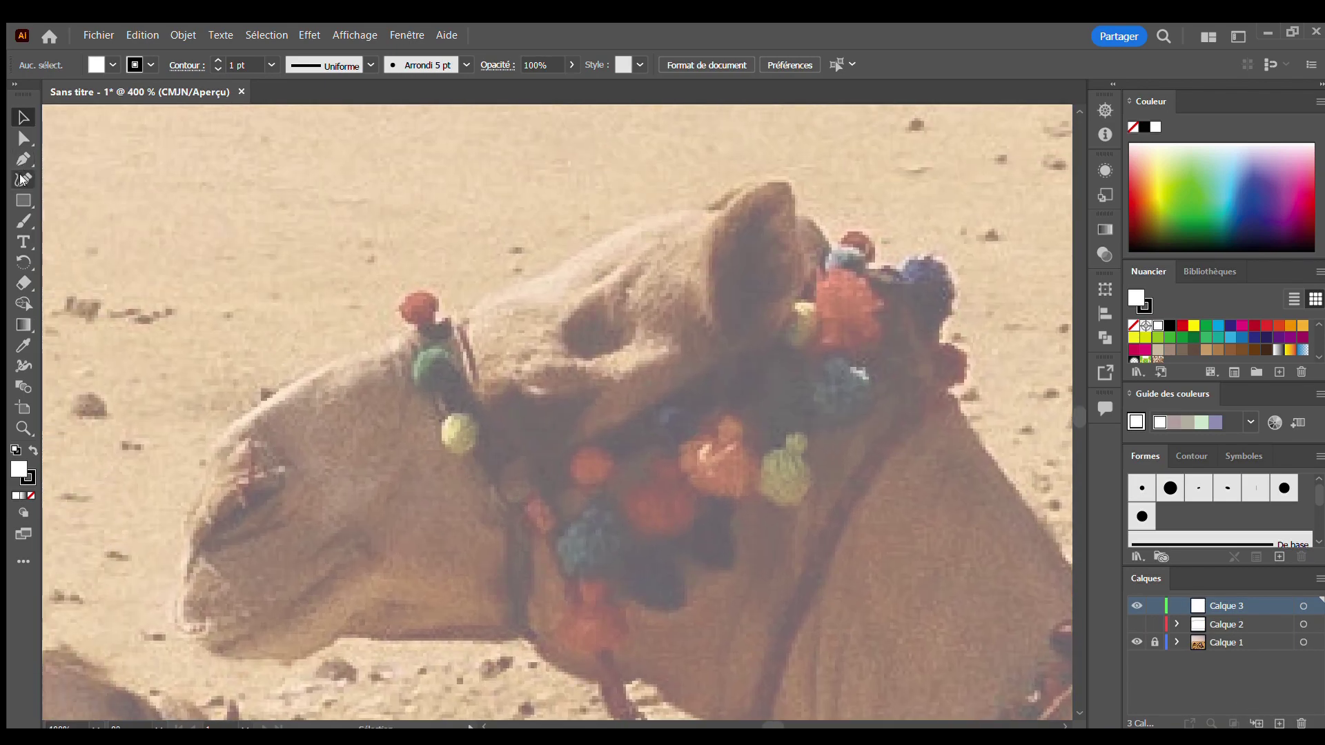
Set up the Pencil tool with a black fill and no stroke
key("n")
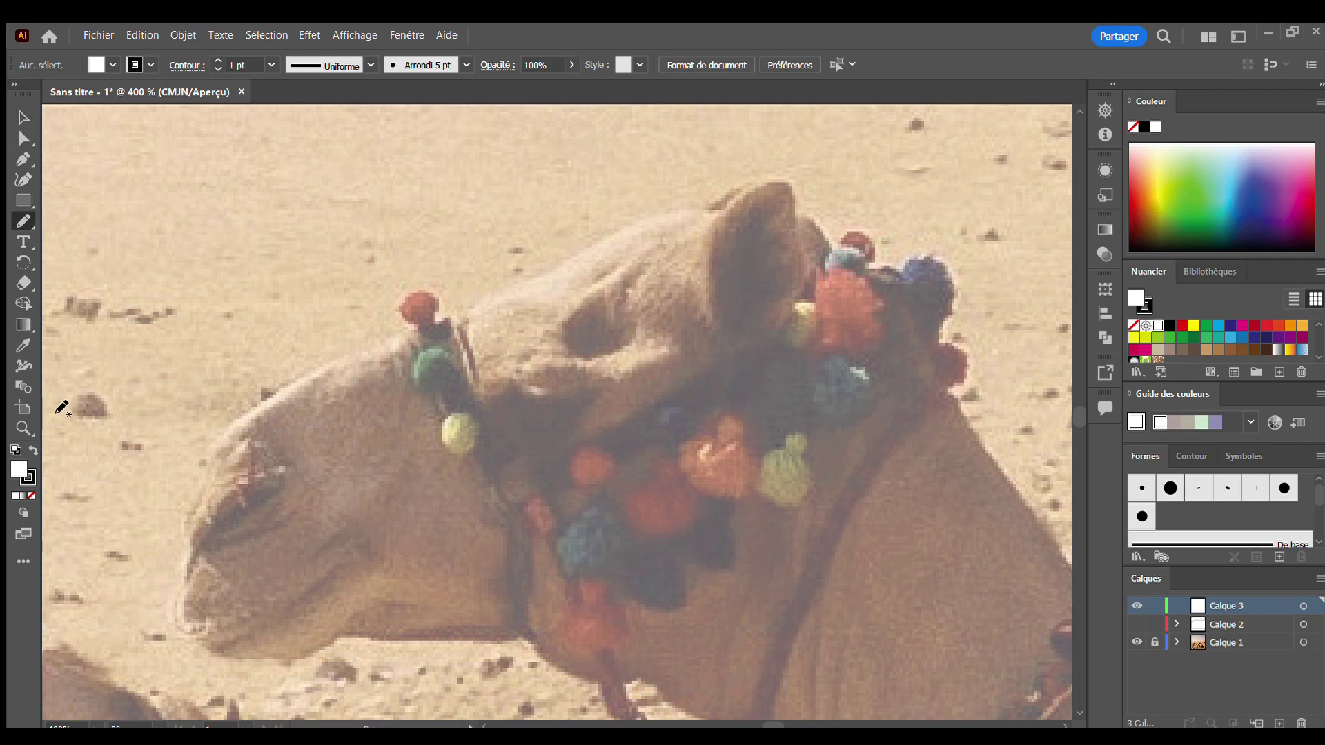
left_click(33, 450)
left_click(27, 480)
key("/")
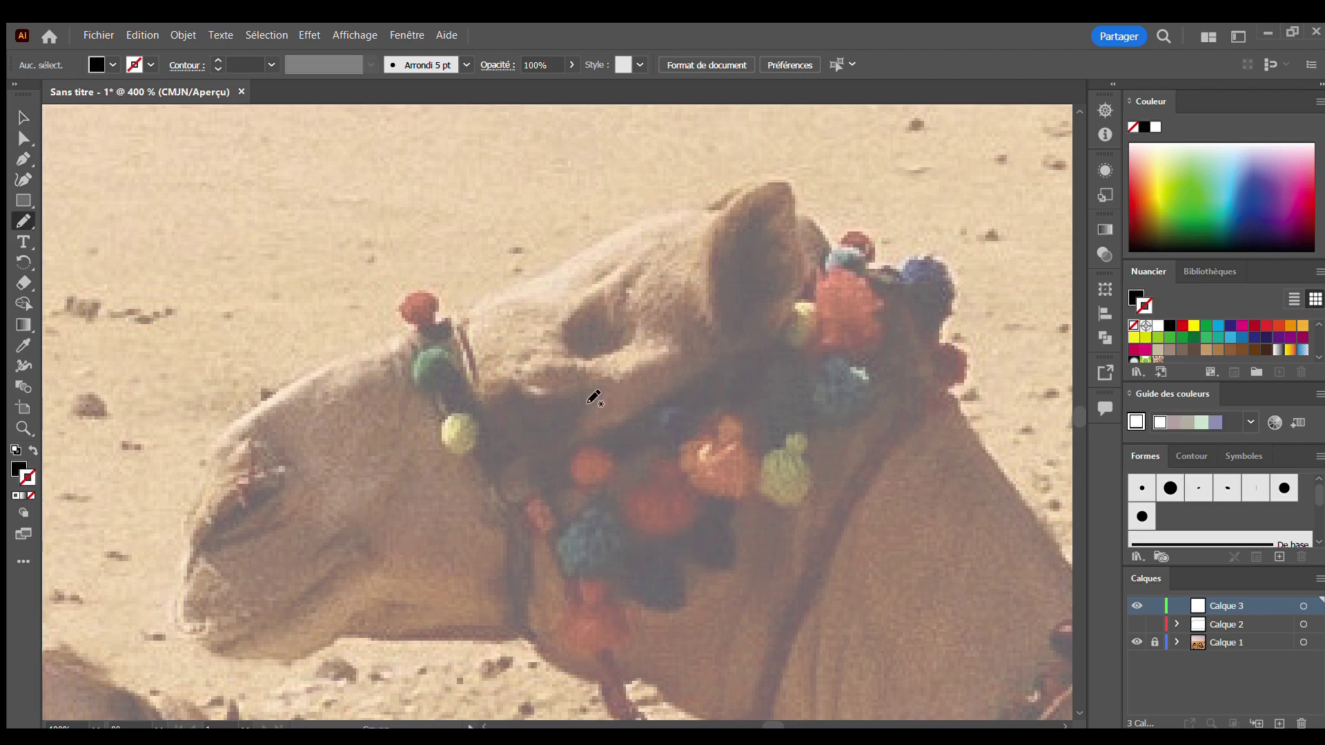
scroll(593, 399, "up", 4)
Trace the fringed crescent crease on the camel's head and fill it black
left_click_drag(661, 314, 376, 278)
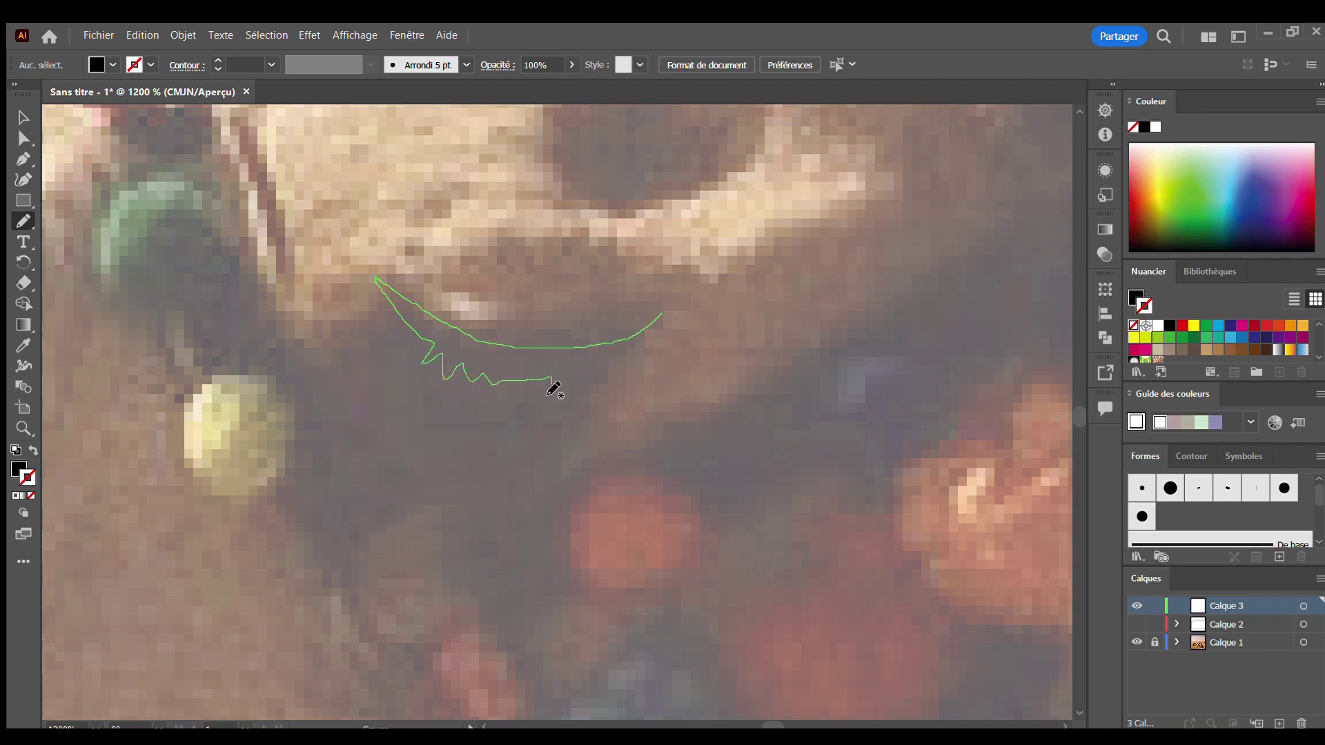
left_click_drag(664, 321, 663, 322)
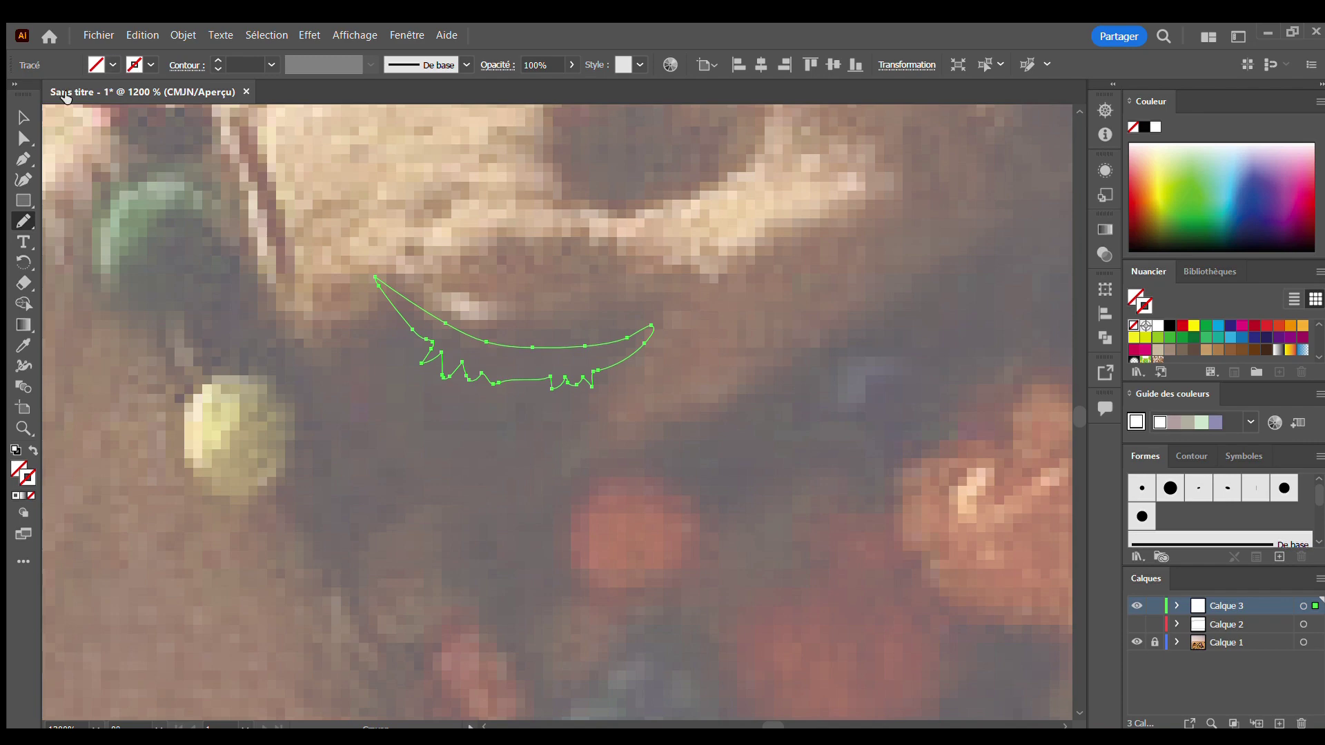
key("comma")
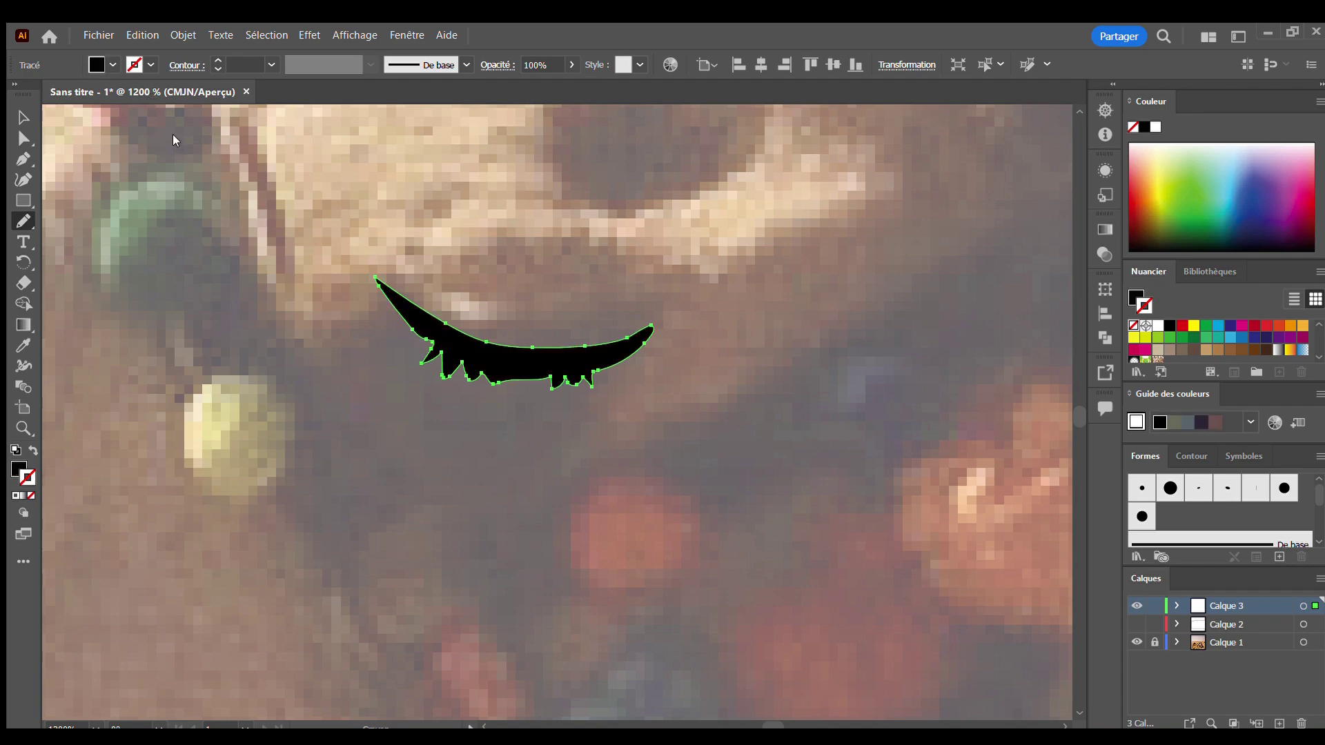
Outline the jagged ear and copy the eyelash's black fill onto it with the Eyedropper
scroll(483, 360, "down", 2)
scroll(488, 365, "down", 2)
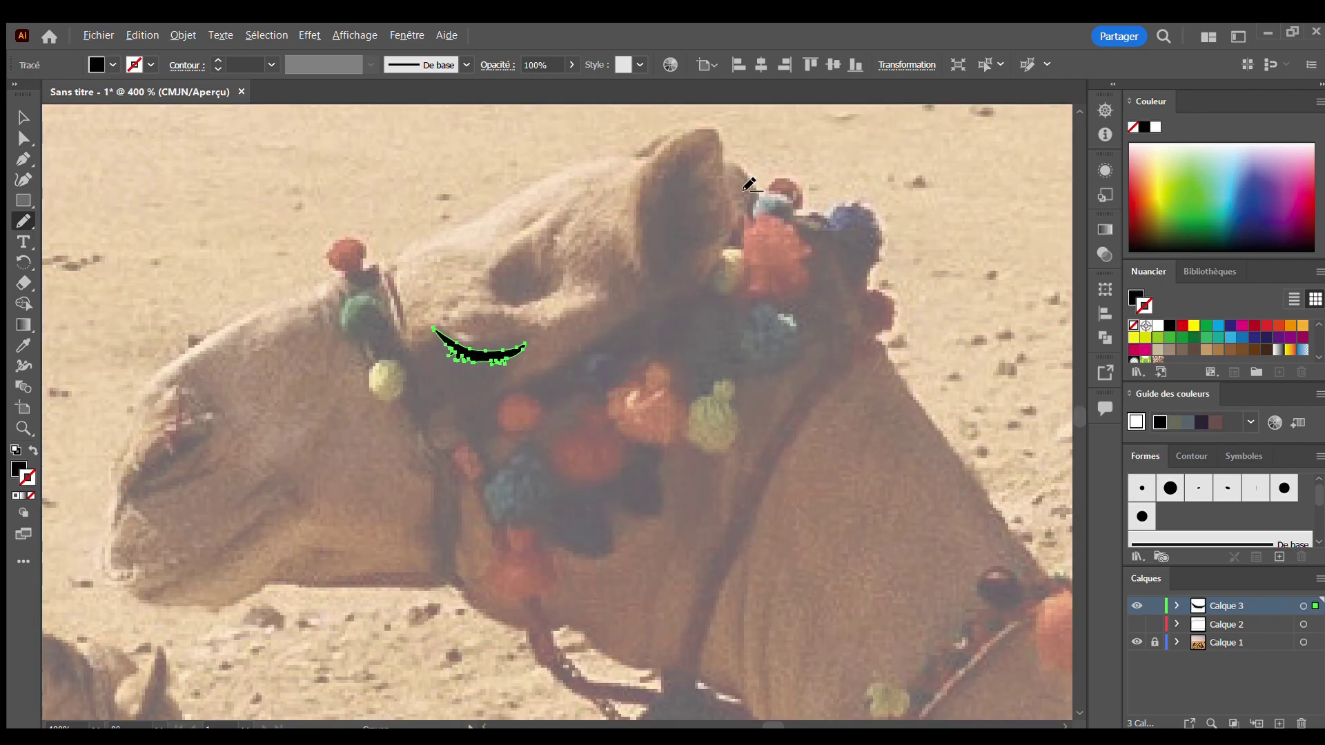
scroll(746, 188, "up", 2)
left_click_drag(655, 311, 626, 453)
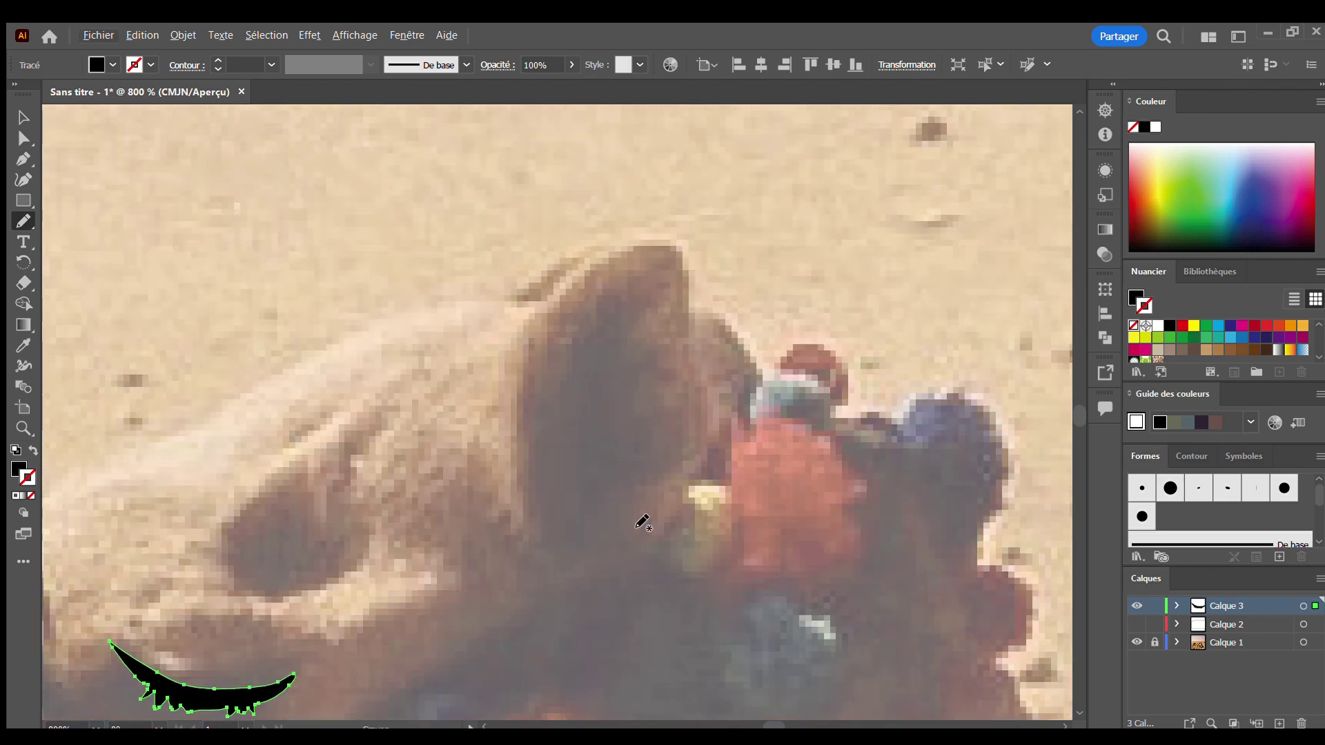
mouse_move(636, 518)
left_mouse_down()
mouse_move(532, 503)
mouse_move(561, 408)
mouse_move(649, 282)
left_mouse_up()
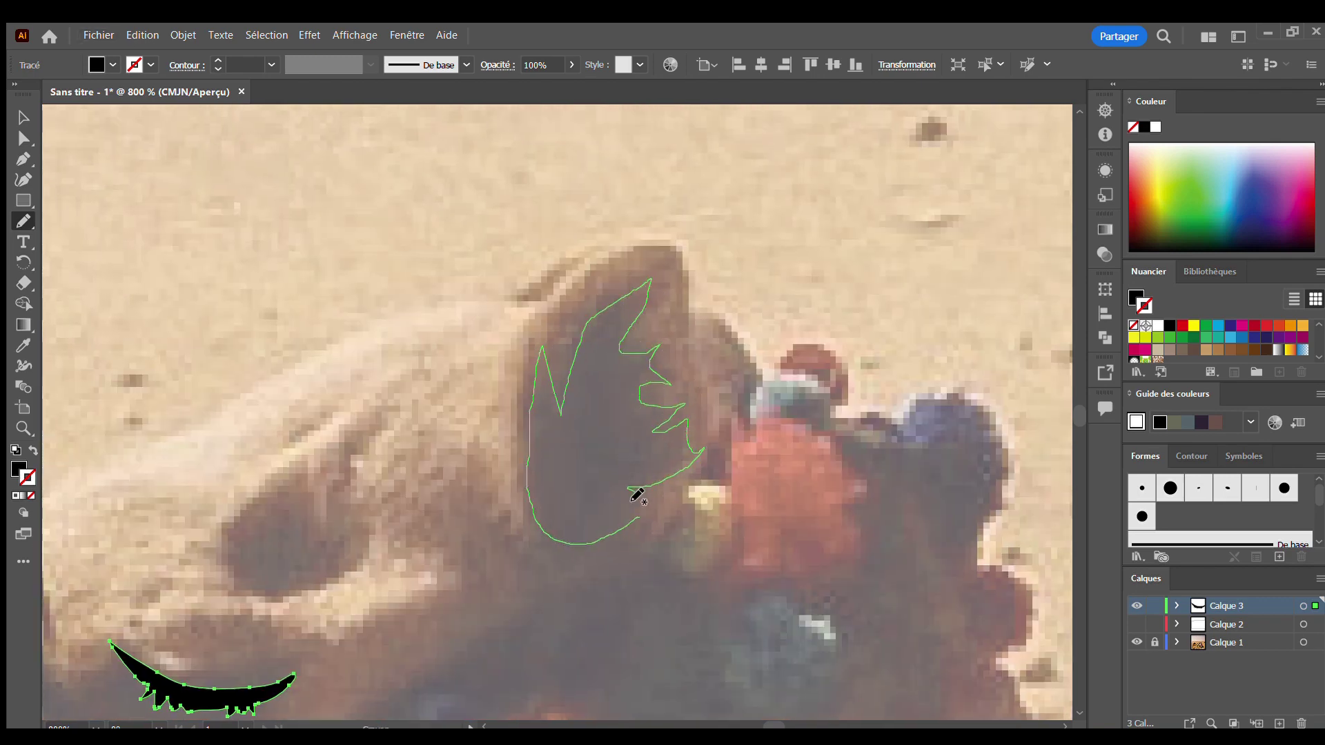
left_click_drag(638, 531, 639, 527)
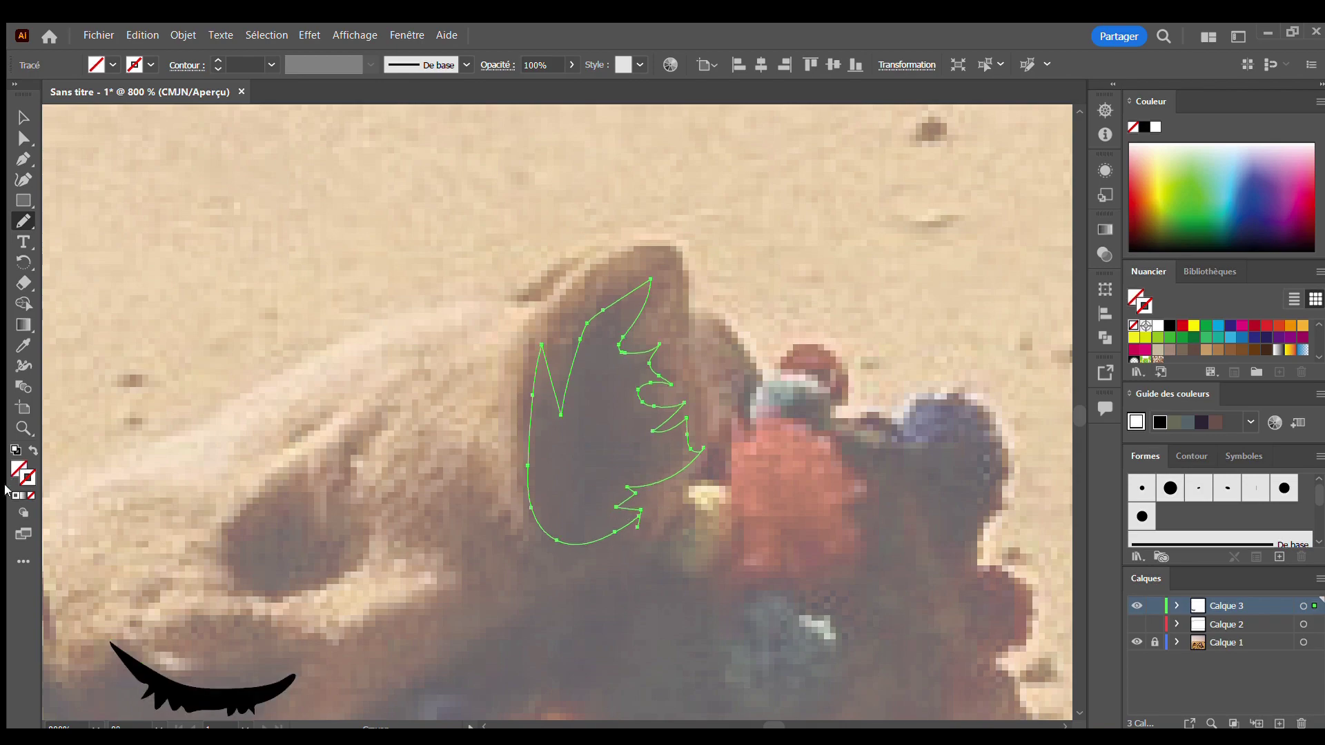
left_click(23, 345)
left_click(193, 687)
Set the Paintbrush to no fill and a black 0,25 pt stroke
key("v")
scroll(509, 577, "down", 1)
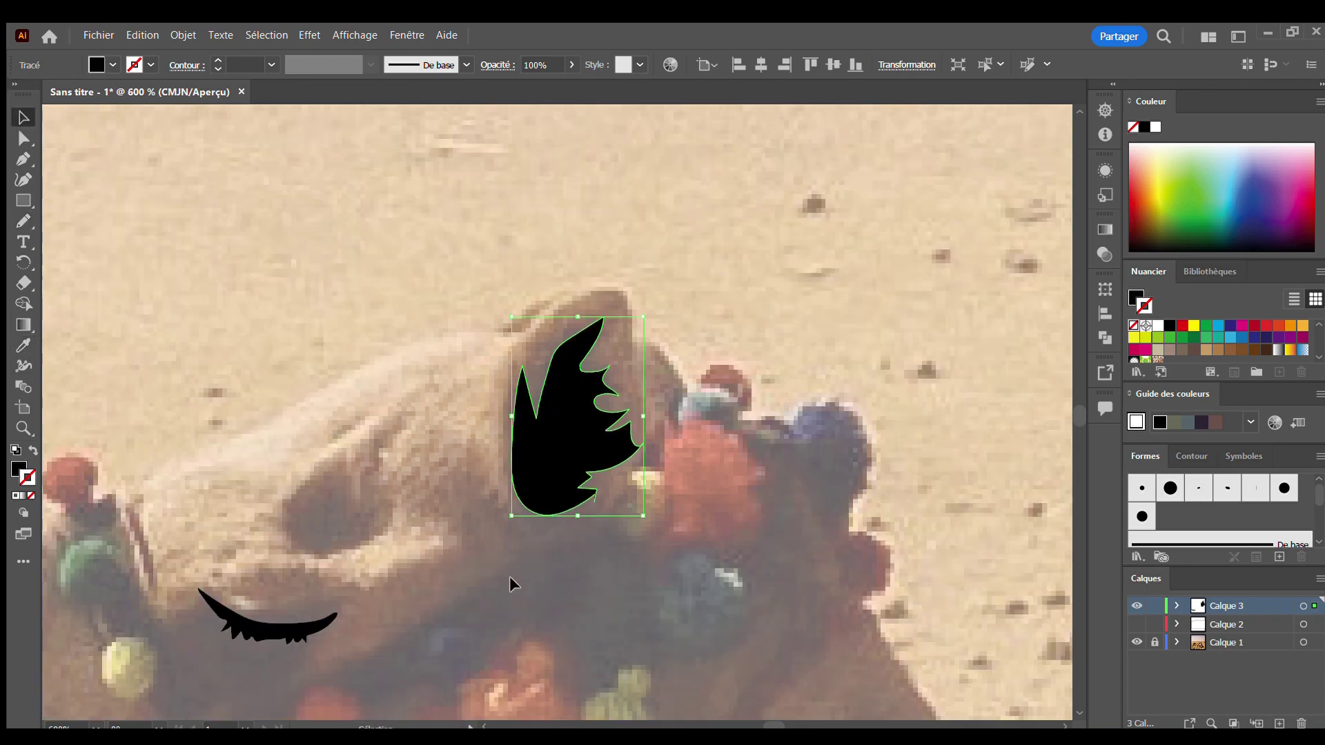
scroll(511, 585, "down", 1)
scroll(483, 483, "down", 1)
scroll(243, 454, "up", 1)
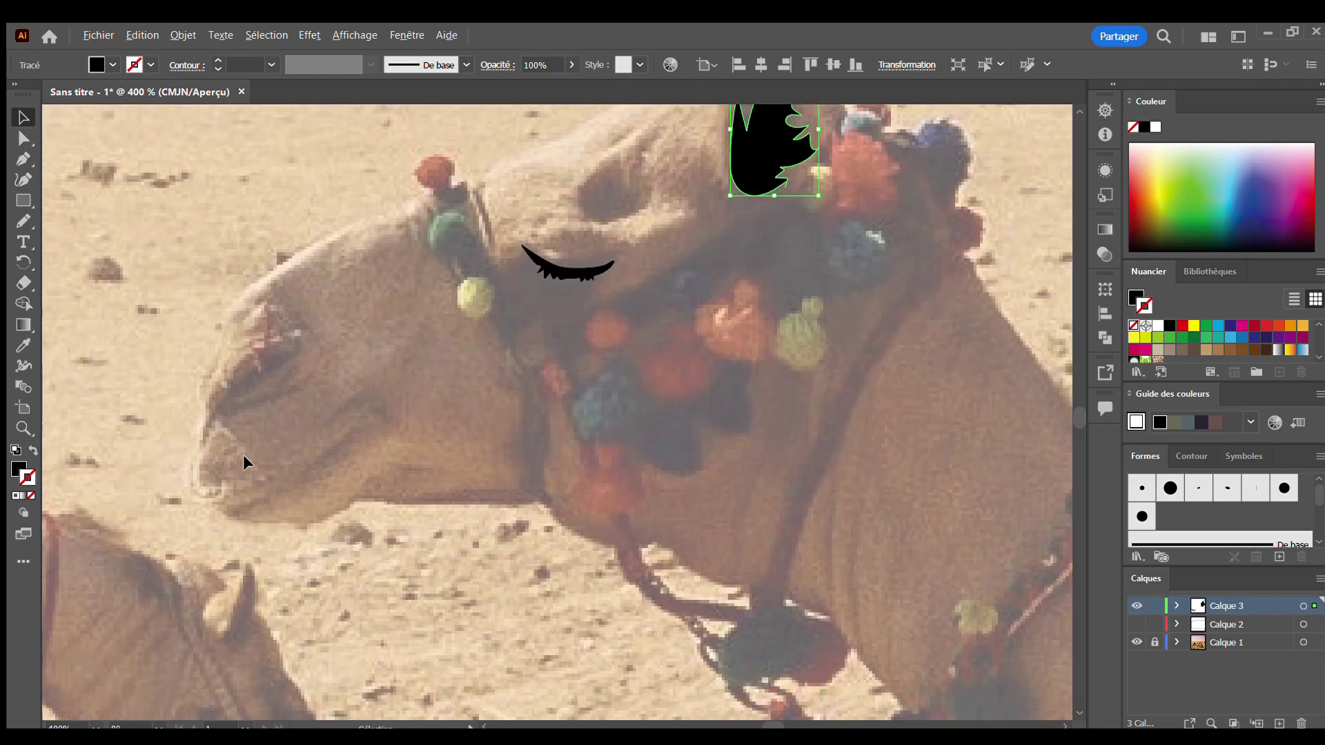
scroll(211, 383, "up", 1)
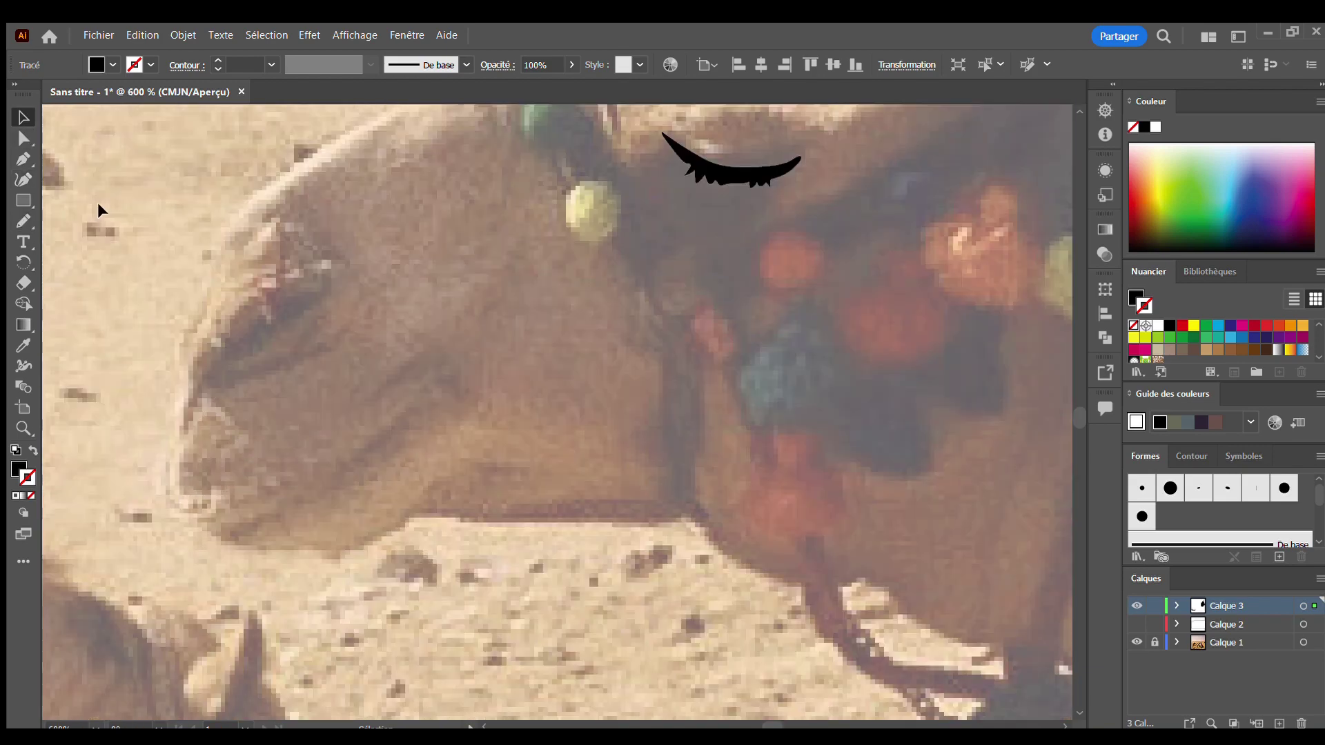
key("b")
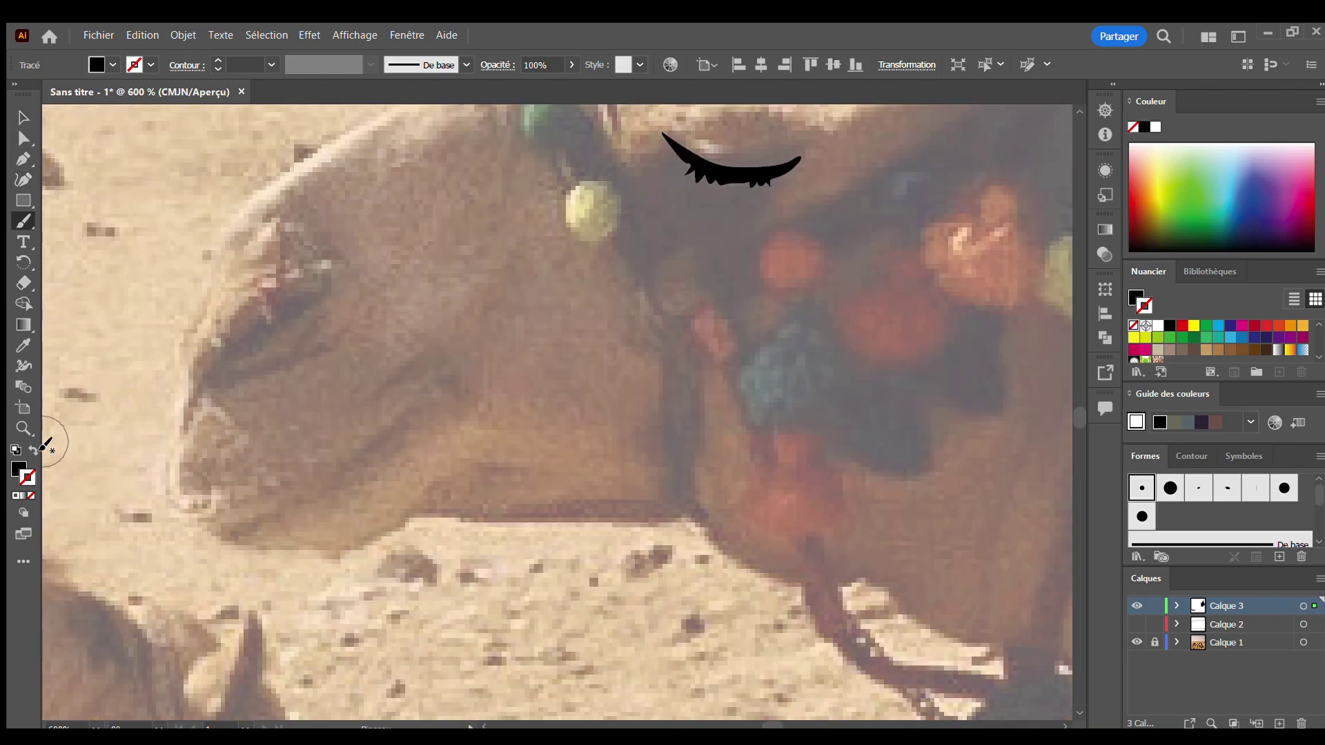
left_click(215, 62)
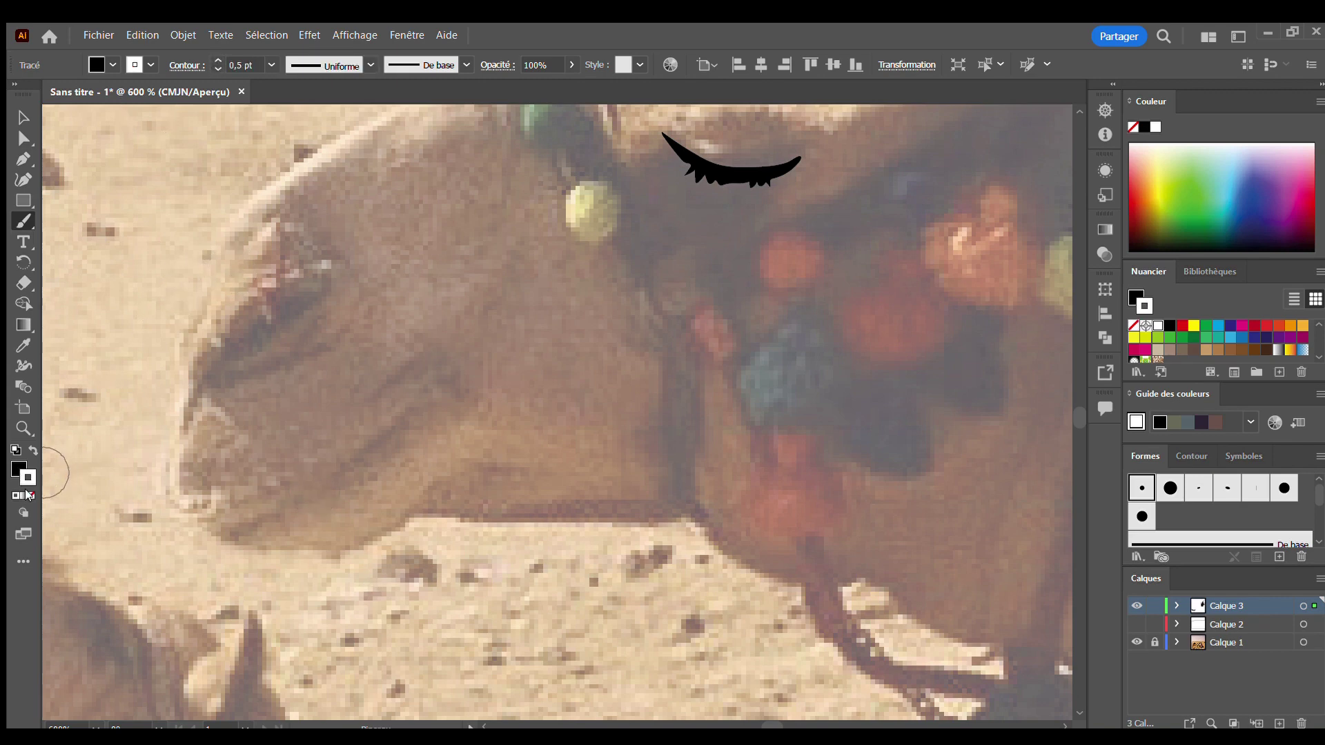
left_click(15, 450)
left_click(31, 496)
left_click(218, 69)
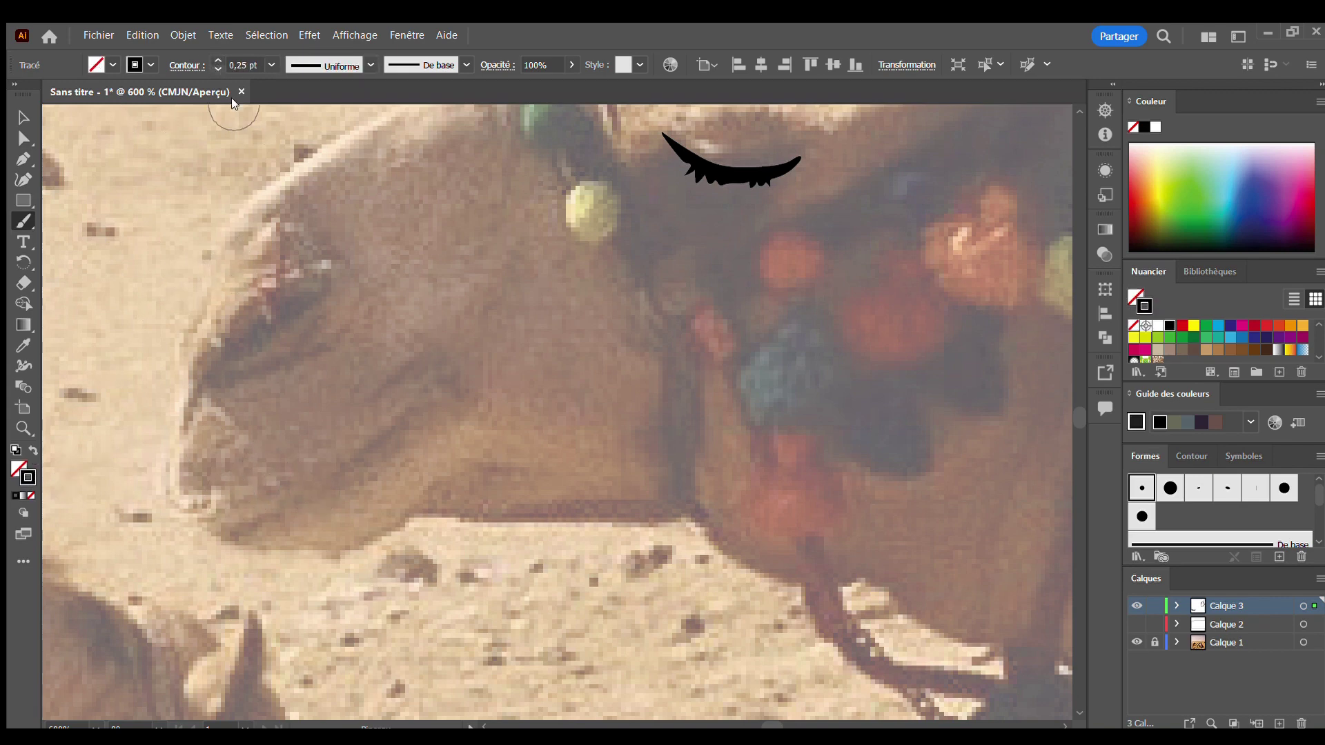
Undo the test brush strokes, make the ear solid black, and restore stroke-only black
left_click(184, 492)
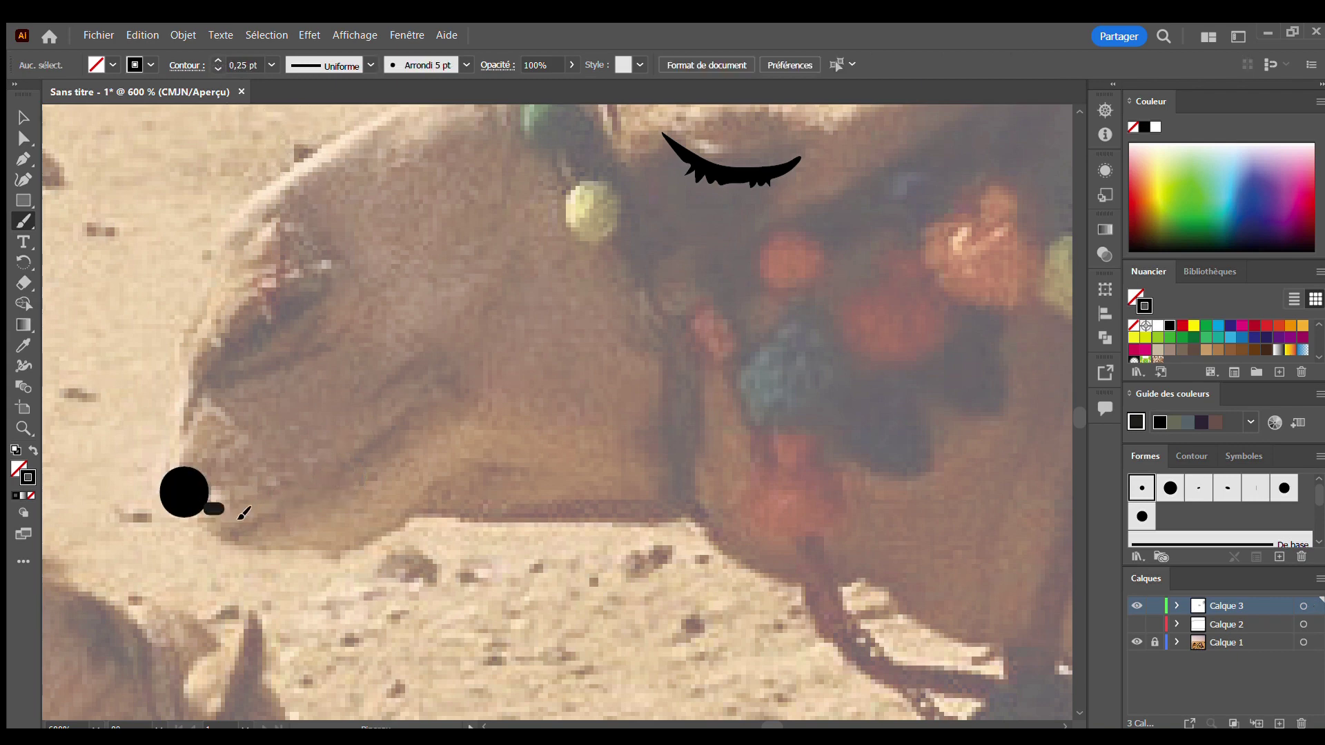
left_click_drag(202, 504, 385, 436)
key("ctrl+z")
key("ctrl+z")
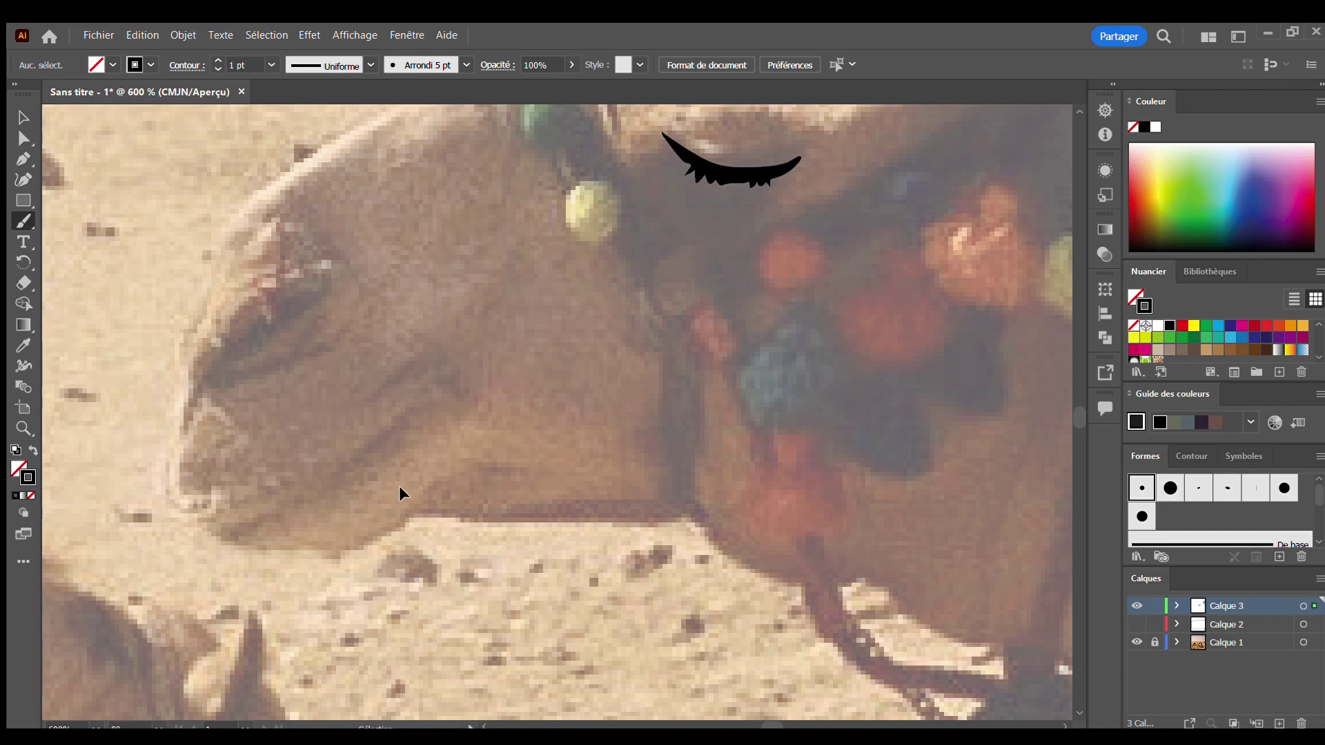
scroll(399, 486, "down", 5)
scroll(271, 490, "up", 8)
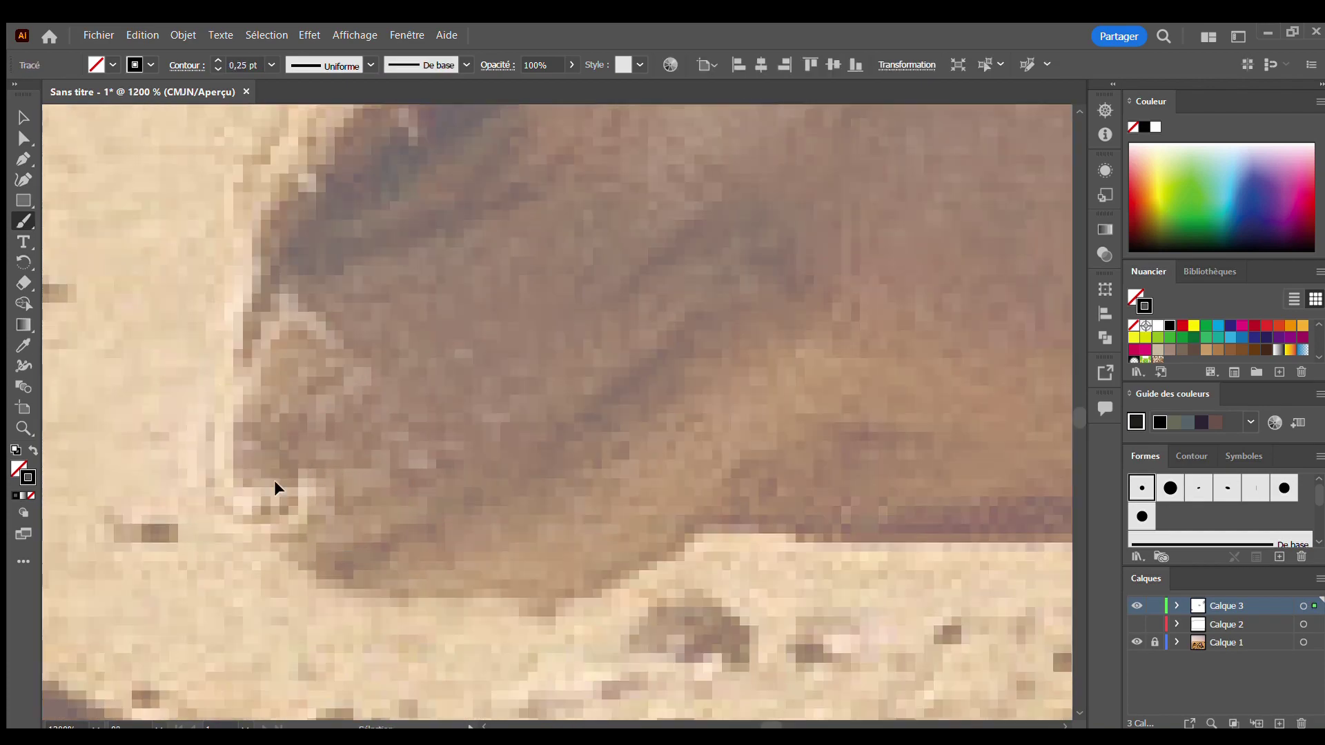
scroll(274, 483, "down", 3)
scroll(751, 295, "down", 1)
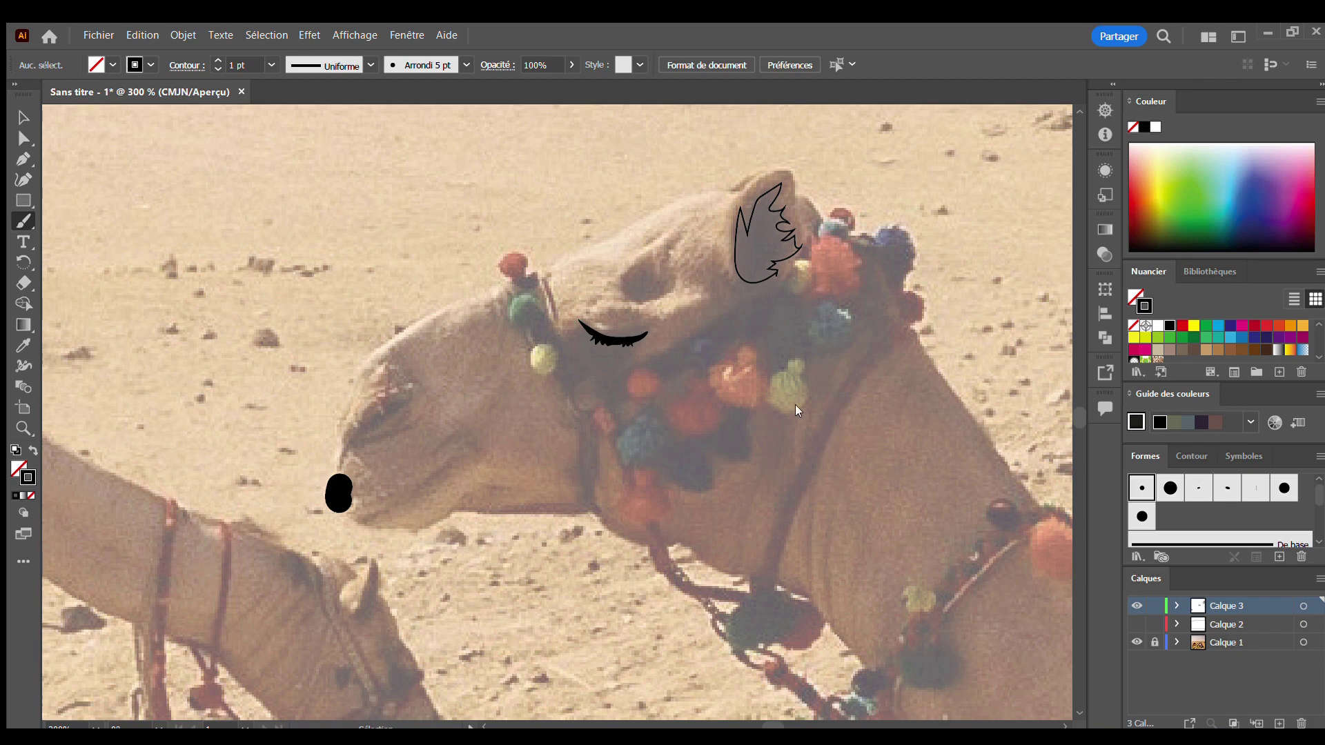
key("ctrl+z")
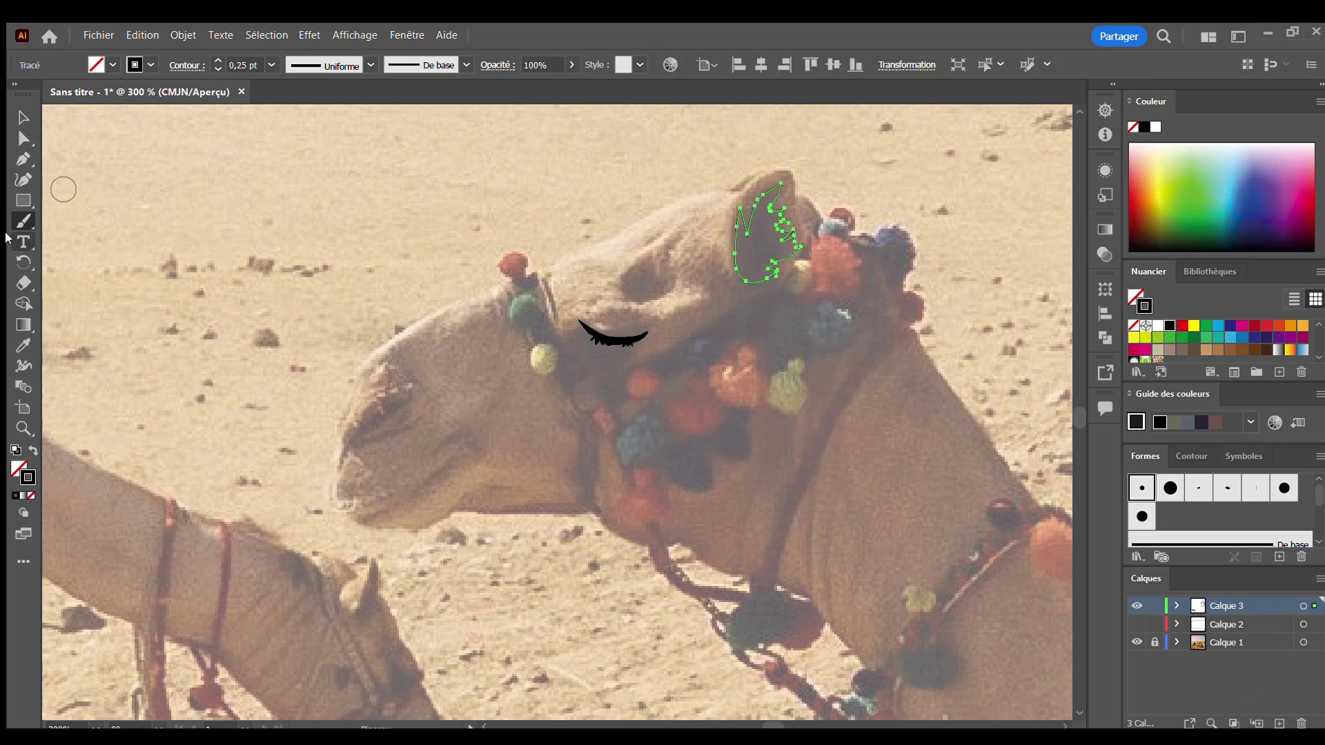
left_click(33, 453)
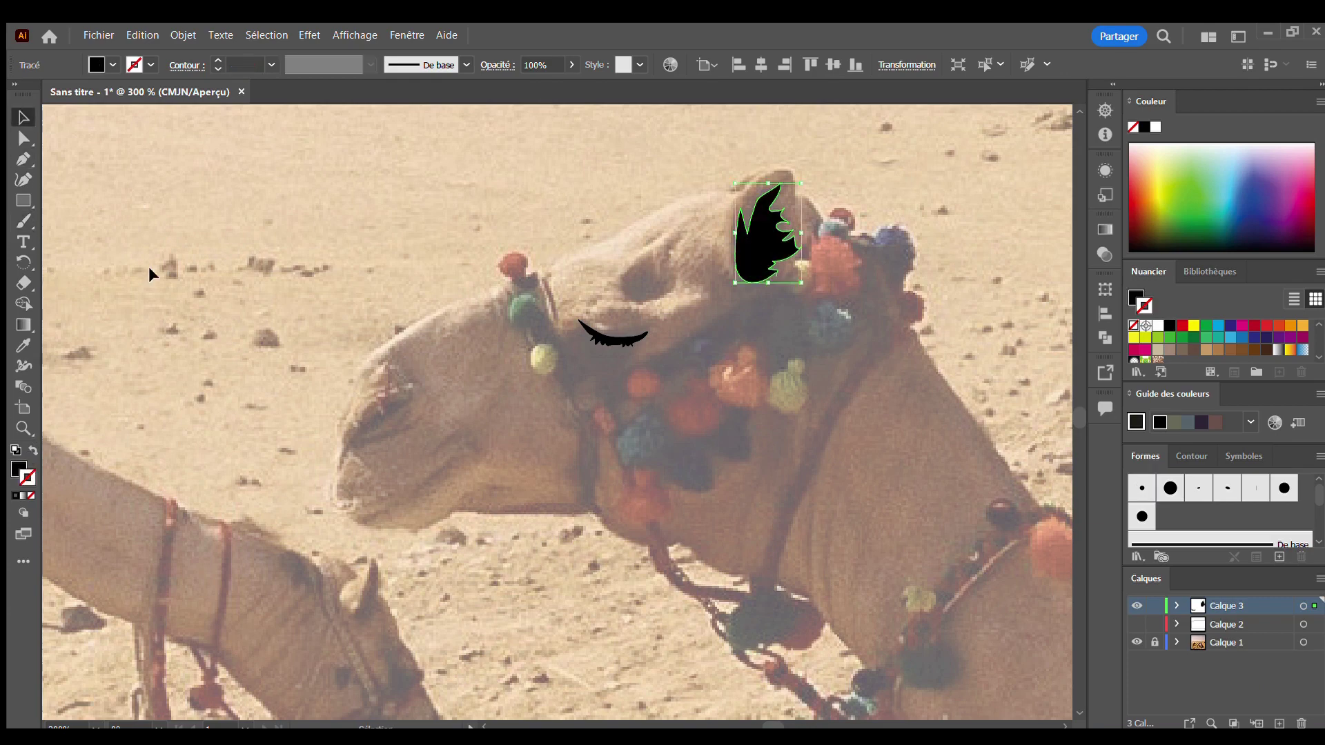
key("ctrl+shift+a")
key("shift+x")
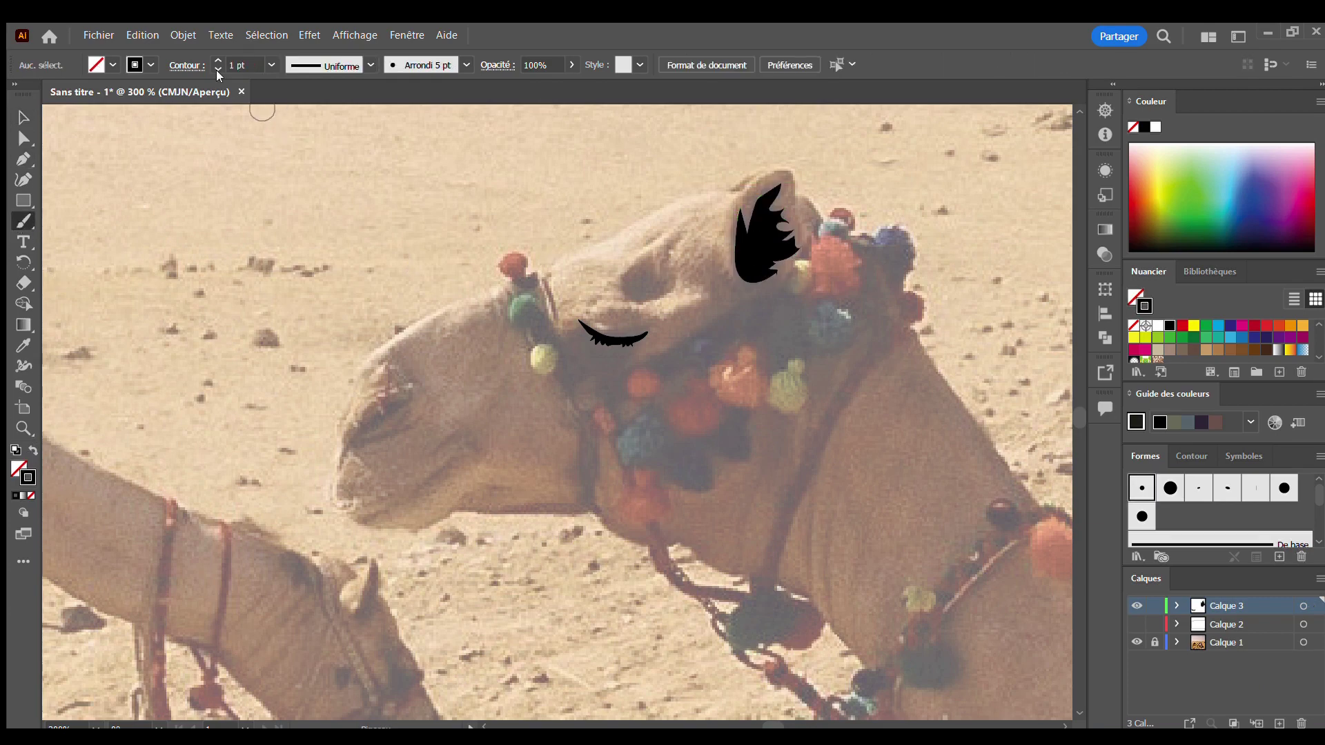
scroll(387, 542, "up", 1)
Brush the muzzle curve, lip line, lower jaw and chin underside
scroll(376, 541, "up", 1)
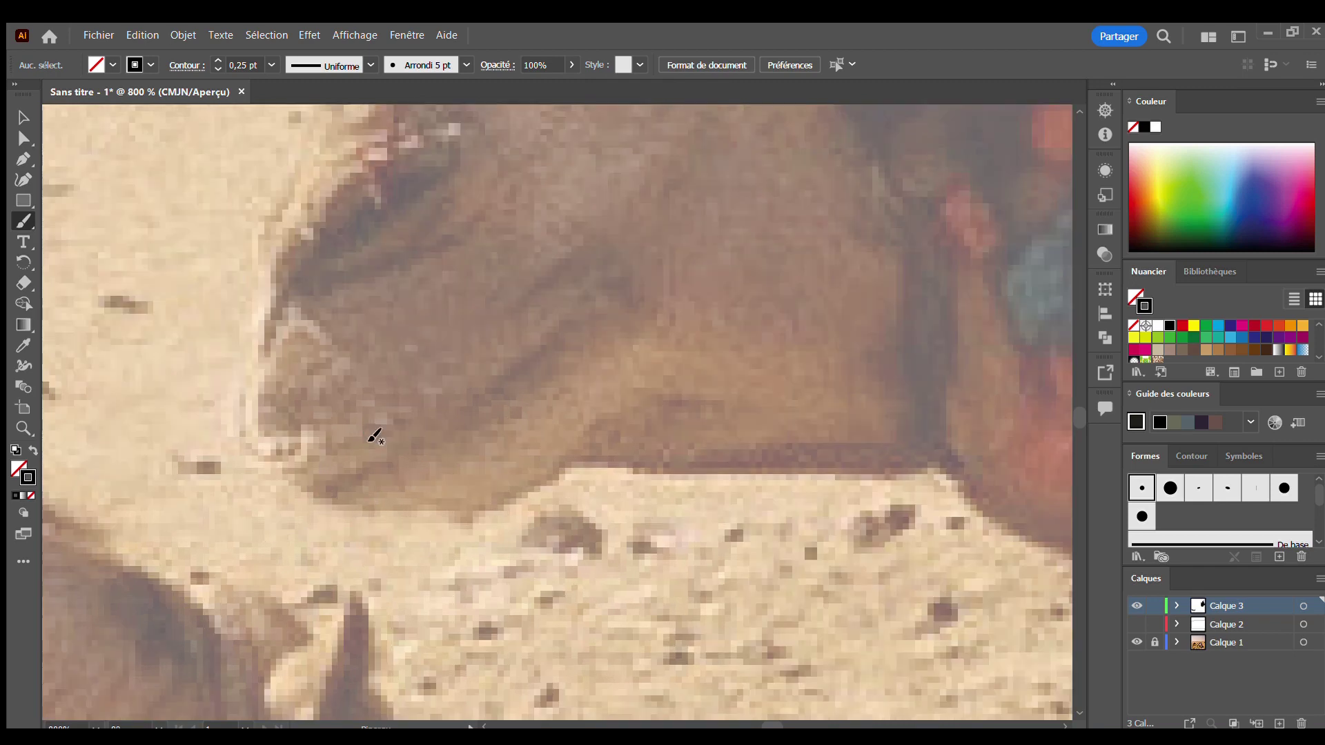
scroll(373, 435, "up", 1)
mouse_move(463, 291)
left_mouse_down()
mouse_move(317, 346)
mouse_move(236, 464)
mouse_move(362, 510)
mouse_move(584, 350)
left_mouse_up()
mouse_move(507, 366)
left_mouse_down()
mouse_move(539, 348)
mouse_move(624, 343)
left_mouse_up()
mouse_move(356, 523)
left_mouse_down()
mouse_move(304, 545)
mouse_move(459, 585)
mouse_move(640, 469)
left_mouse_up()
scroll(561, 567, "down", 1)
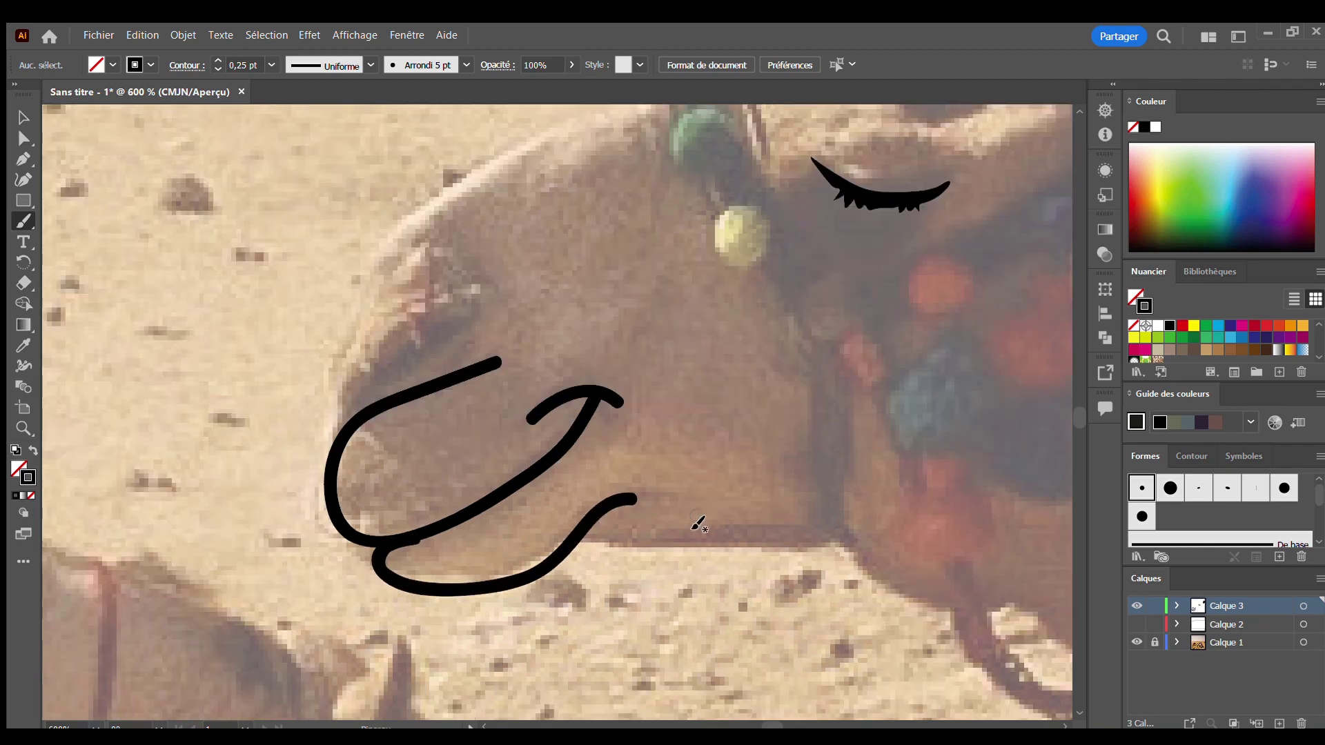
left_click_drag(698, 523, 289, 526)
left_click_drag(164, 524, 445, 525)
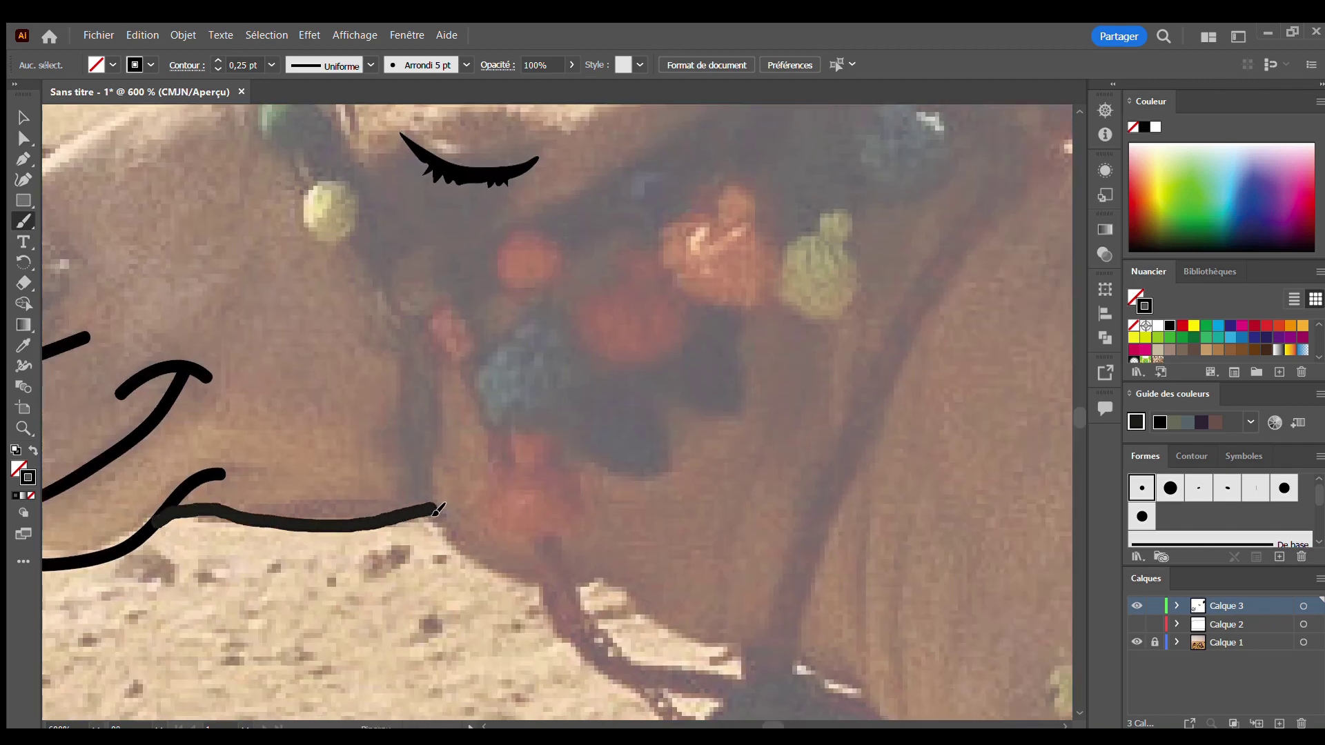
Brush the nose edge, curve above the mouth, nostril loop, wrinkles and top of the head
scroll(445, 524, "down", 2)
scroll(182, 407, "up", 3)
mouse_move(207, 497)
left_mouse_down()
mouse_move(188, 483)
mouse_move(193, 383)
mouse_move(290, 262)
left_mouse_up()
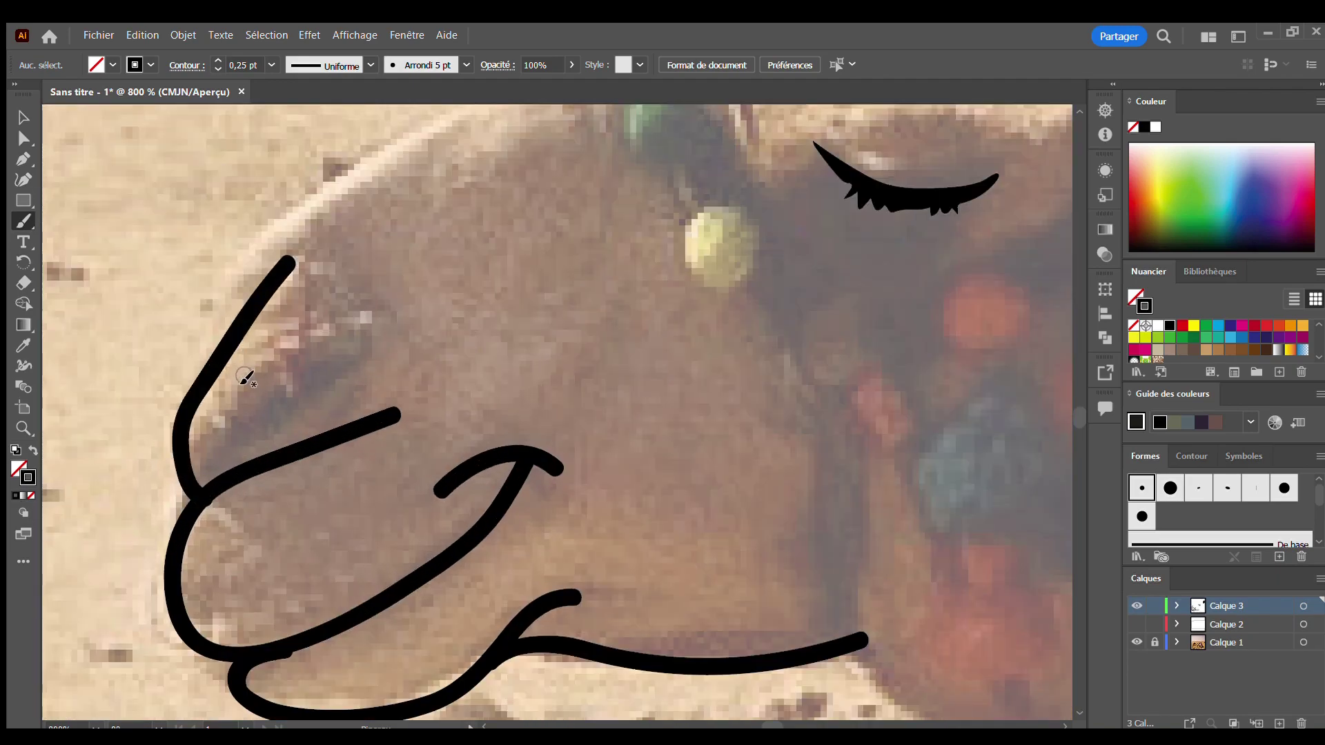
left_click_drag(243, 376, 393, 310)
mouse_move(264, 464)
left_mouse_down()
mouse_move(257, 409)
mouse_move(366, 354)
mouse_move(260, 461)
left_mouse_up()
mouse_move(345, 431)
left_mouse_down()
mouse_move(352, 404)
mouse_move(401, 362)
mouse_move(303, 511)
left_mouse_up()
scroll(427, 379, "down", 1)
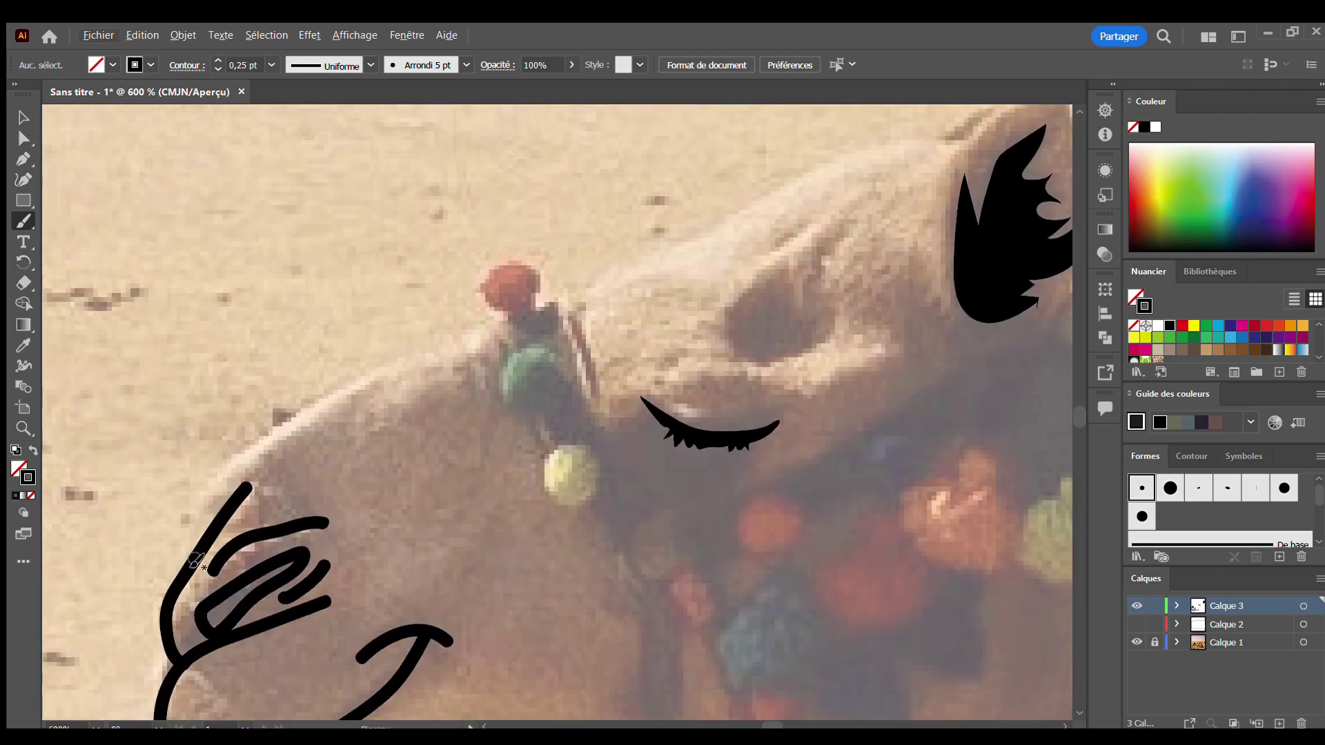
mouse_move(197, 559)
left_mouse_down()
mouse_move(255, 449)
mouse_move(394, 367)
mouse_move(505, 322)
left_mouse_up()
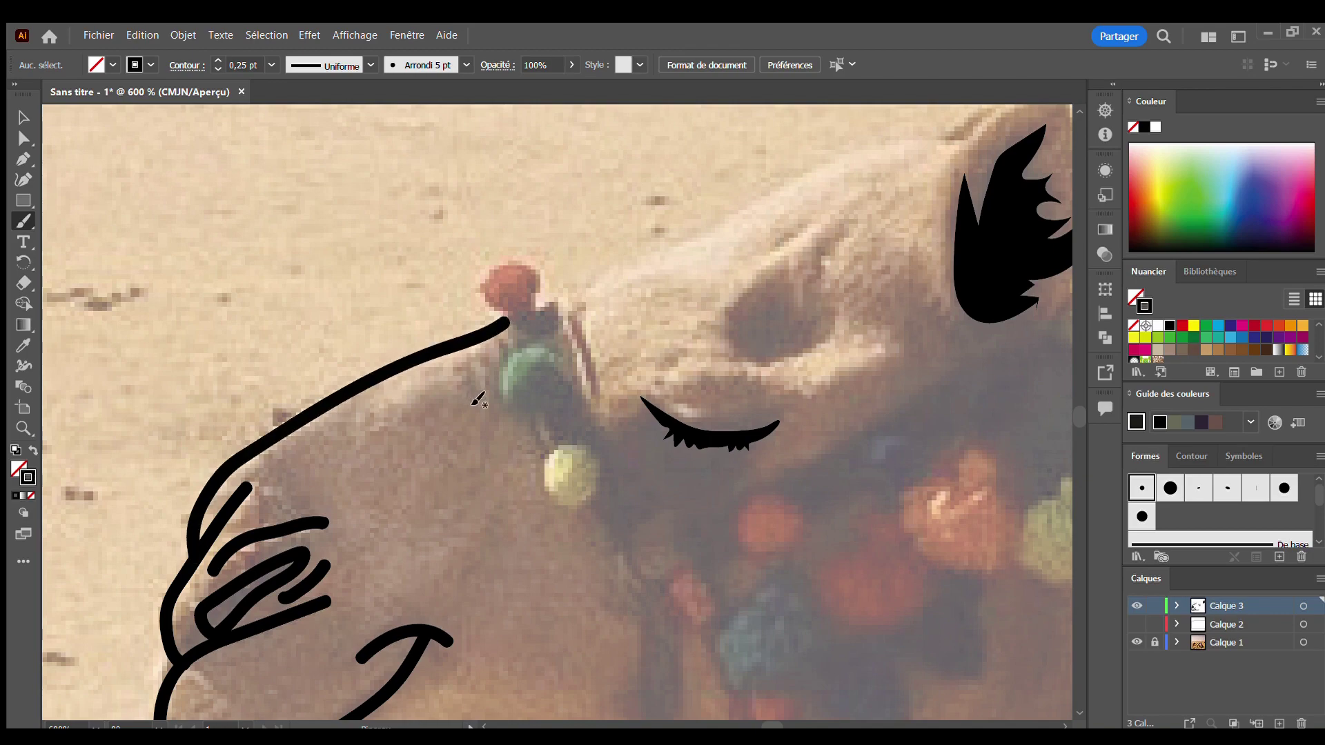
Outline the red, green and yellow necklace beads and the bead below the green one
scroll(592, 309, "down", 1)
scroll(573, 310, "up", 3)
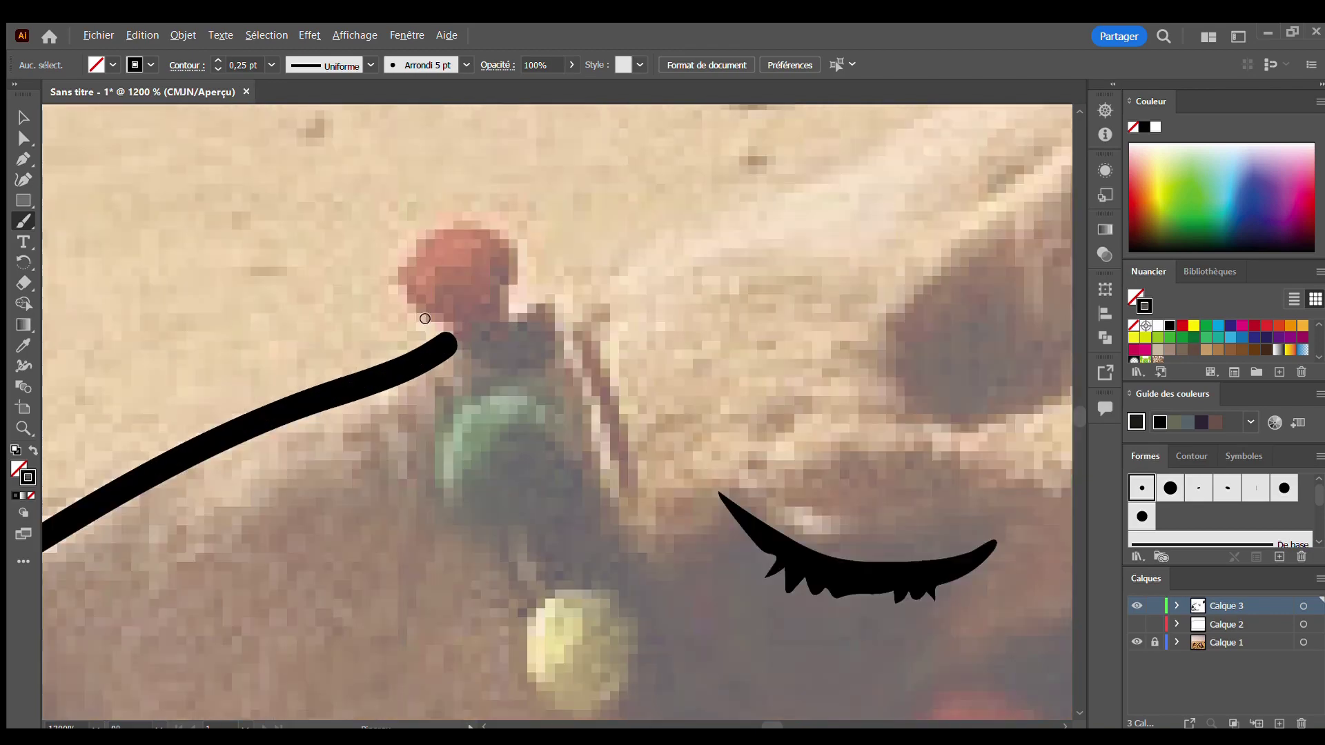
mouse_move(469, 354)
left_mouse_down()
mouse_move(516, 333)
mouse_move(536, 395)
left_mouse_up()
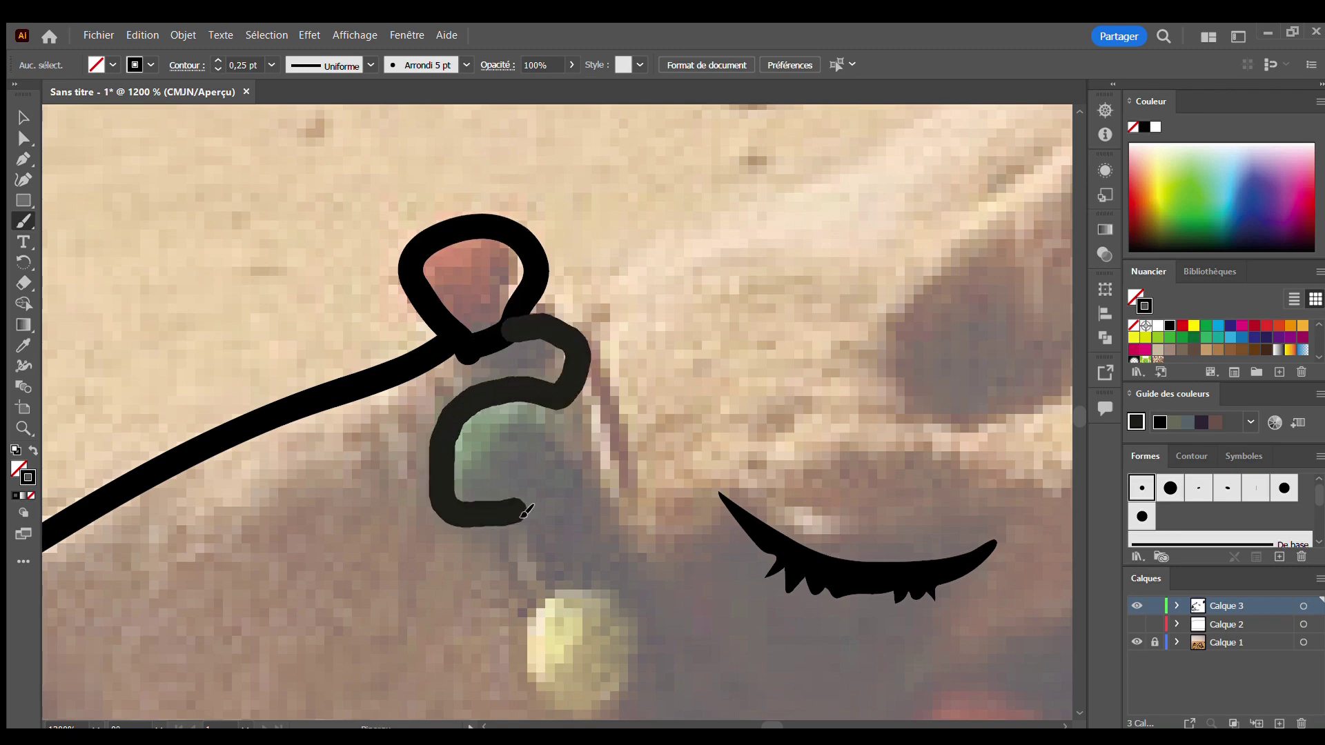
scroll(536, 394, "down", 1)
scroll(536, 386, "down", 1)
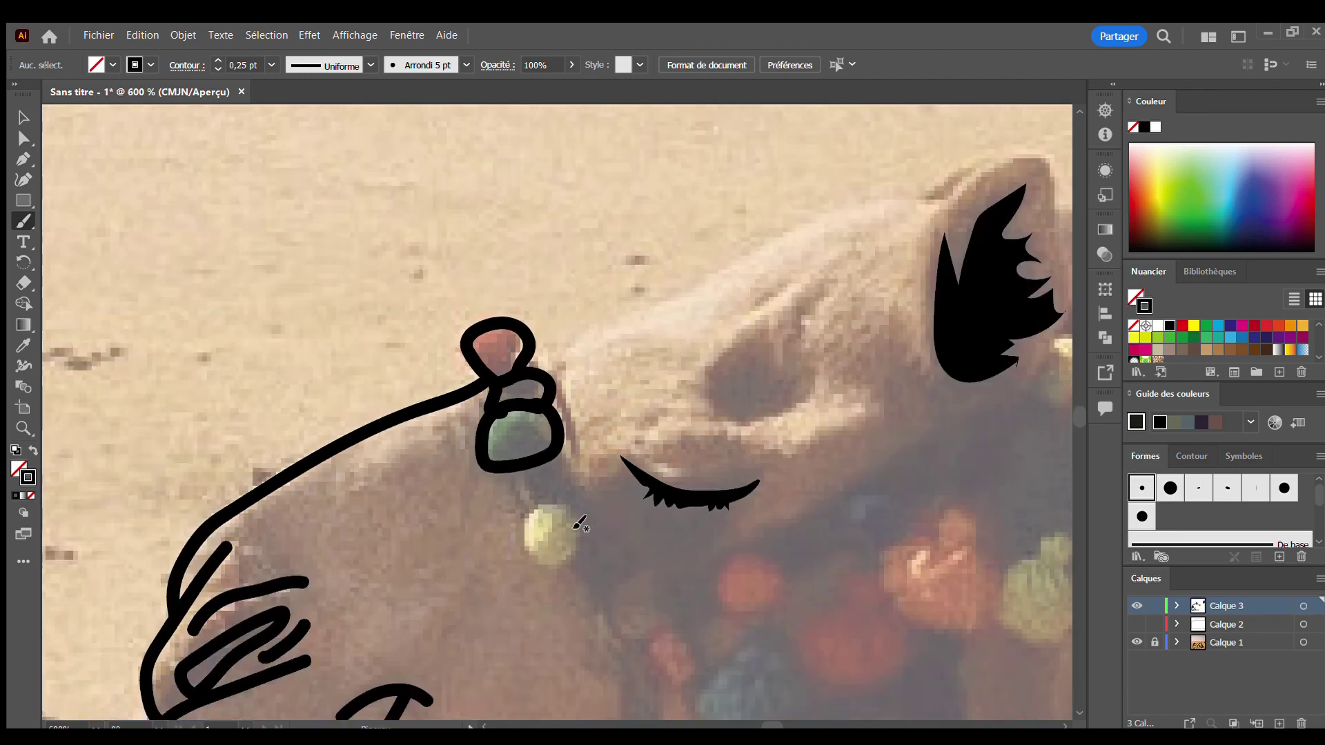
scroll(536, 345, "up", 3)
left_click_drag(535, 345, 429, 379)
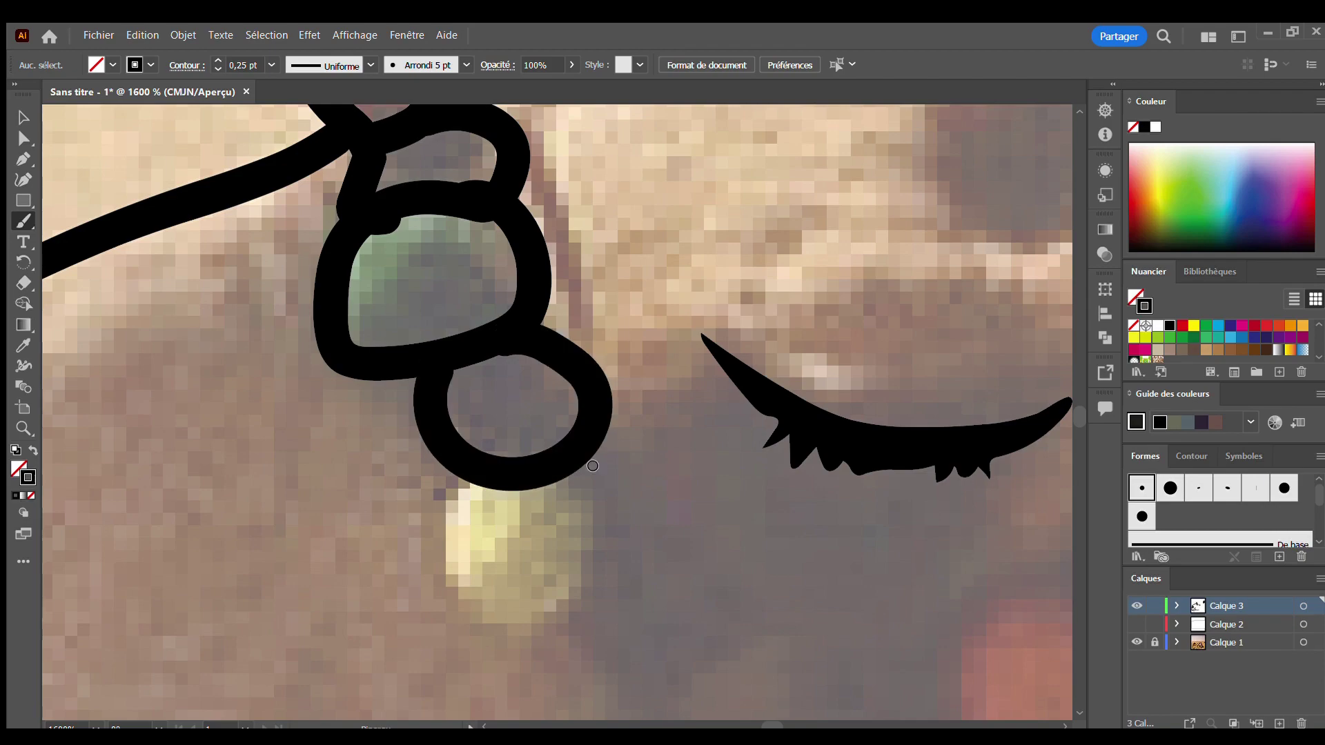
scroll(659, 526, "down", 6)
scroll(710, 538, "down", 2)
scroll(690, 524, "up", 2)
scroll(642, 483, "up", 2)
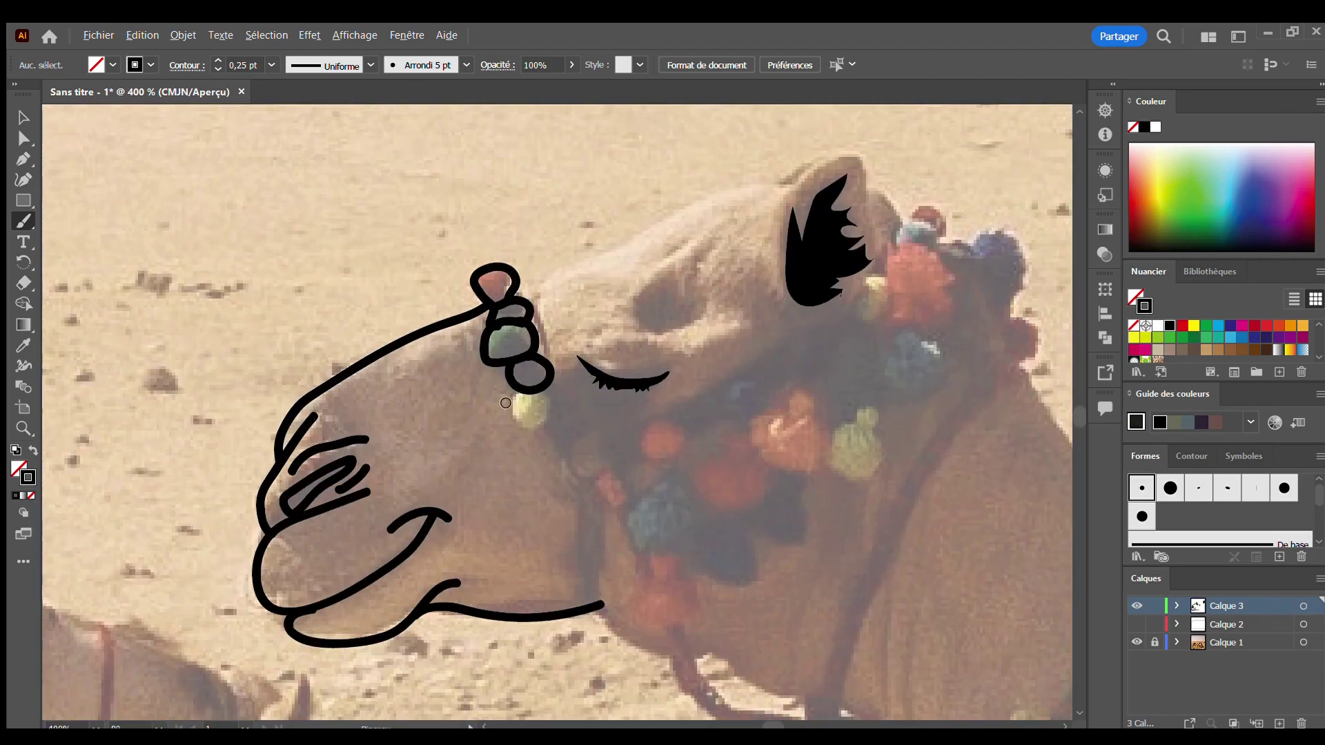
scroll(597, 393, "up", 3)
left_click_drag(592, 395, 547, 384)
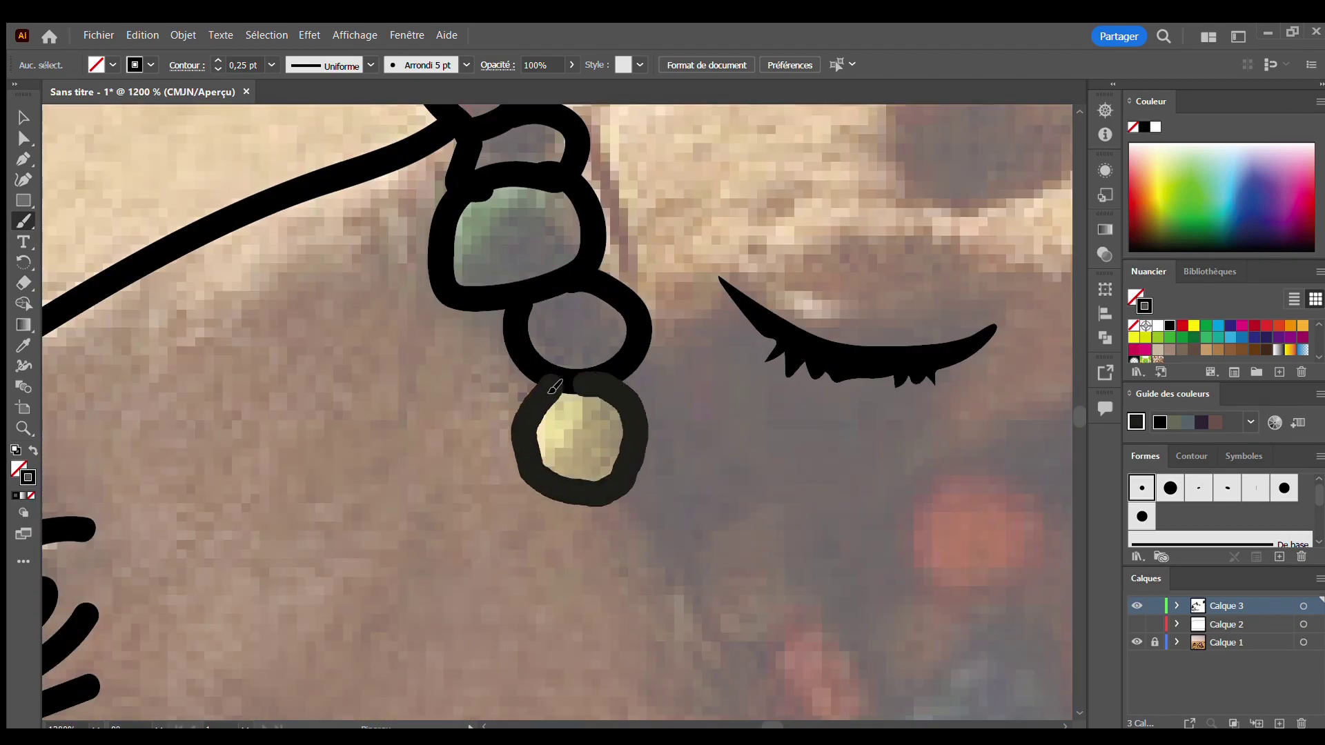
Continue the bead chain downward below the yellow bead with four more bead loops
scroll(749, 512, "down", 1)
scroll(749, 511, "up", 2)
mouse_move(435, 329)
left_mouse_down()
mouse_move(562, 421)
mouse_move(442, 331)
left_mouse_up()
scroll(483, 380, "down", 1)
left_click_drag(659, 465, 668, 547)
scroll(667, 548, "up", 2)
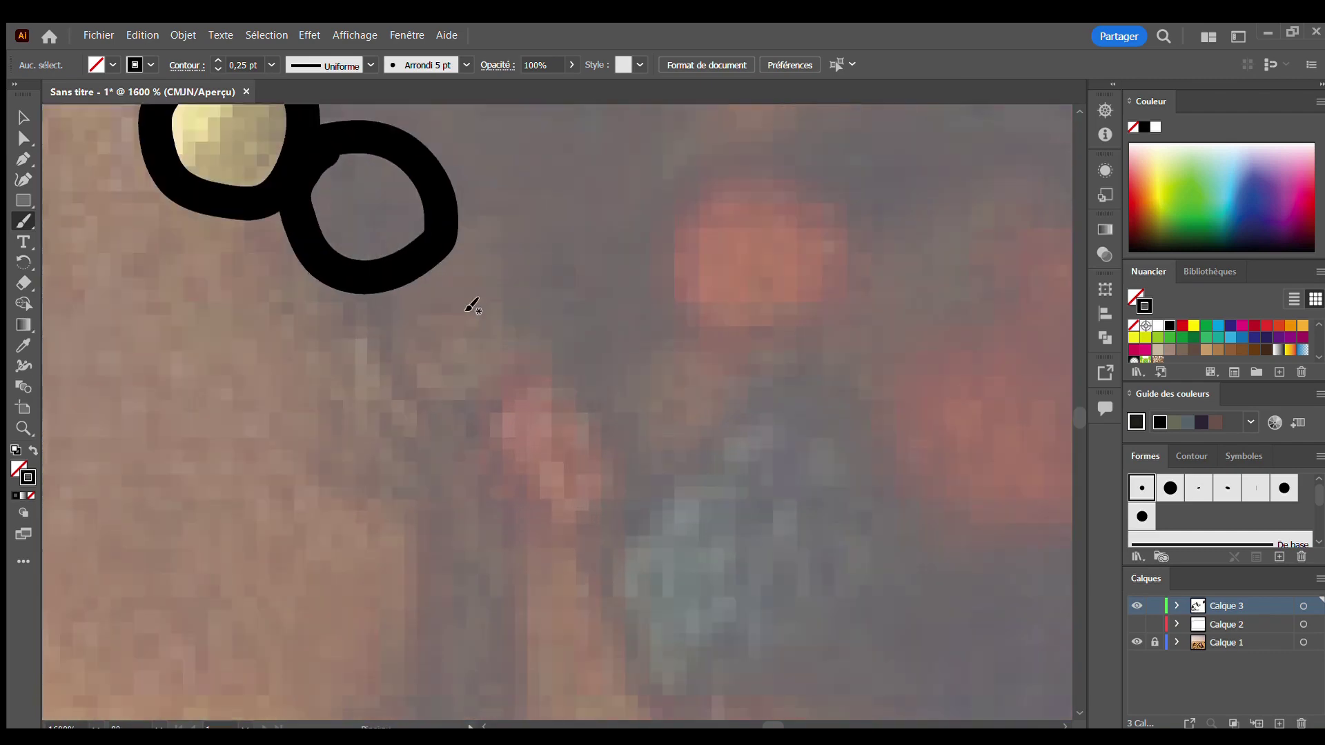
mouse_move(417, 249)
left_mouse_down()
mouse_move(476, 238)
mouse_move(514, 386)
mouse_move(414, 270)
left_mouse_up()
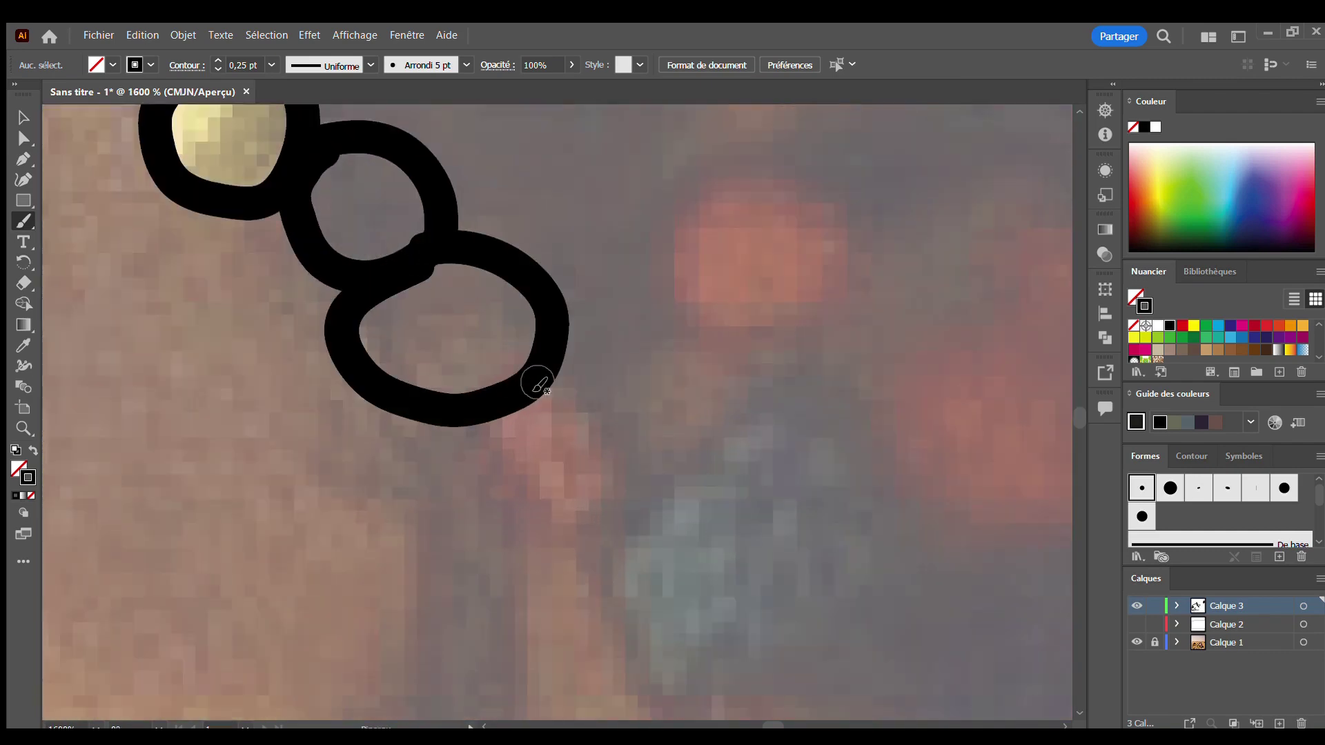
mouse_move(545, 369)
left_mouse_down()
mouse_move(645, 503)
mouse_move(486, 418)
mouse_move(549, 394)
left_mouse_up()
Trace two more joined necklace beads and outline the orange harness bead
scroll(697, 514, "down", 1)
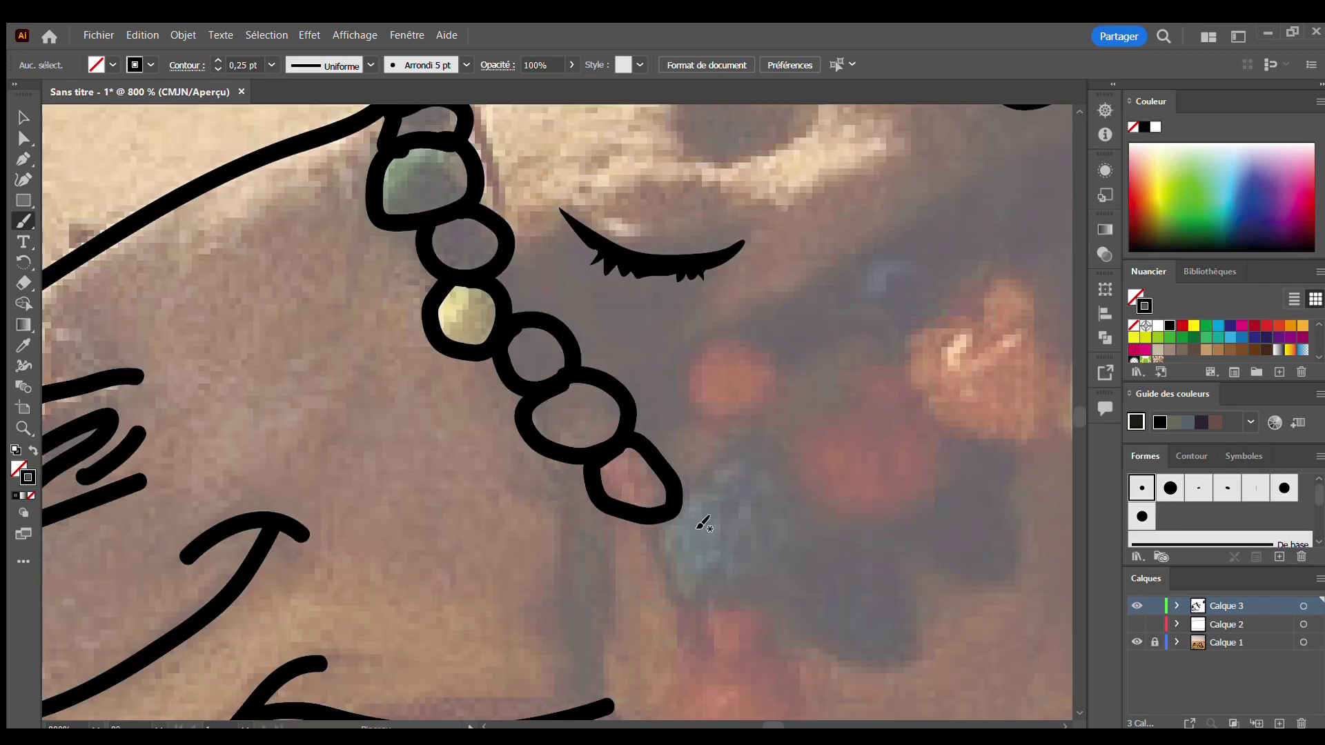
scroll(692, 528, "up", 1)
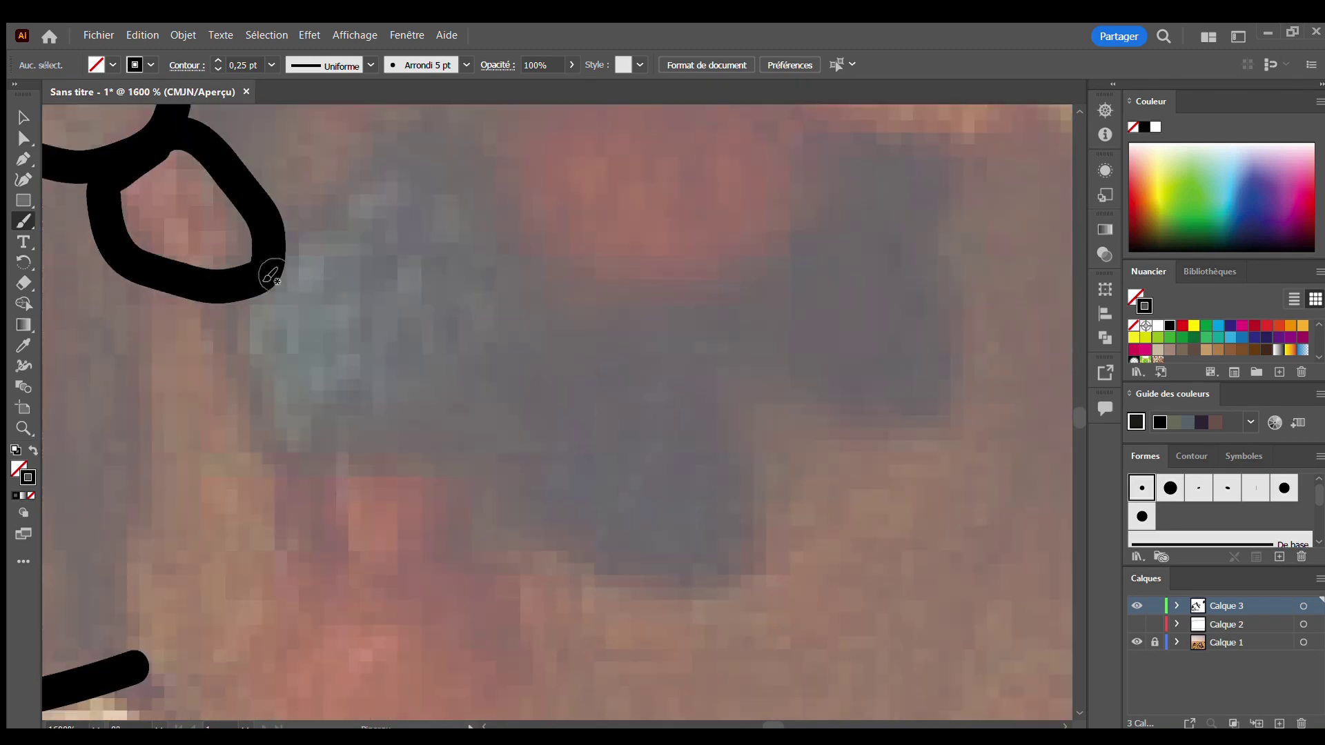
mouse_move(266, 272)
left_mouse_down()
mouse_move(459, 148)
mouse_move(408, 489)
mouse_move(273, 282)
left_mouse_up()
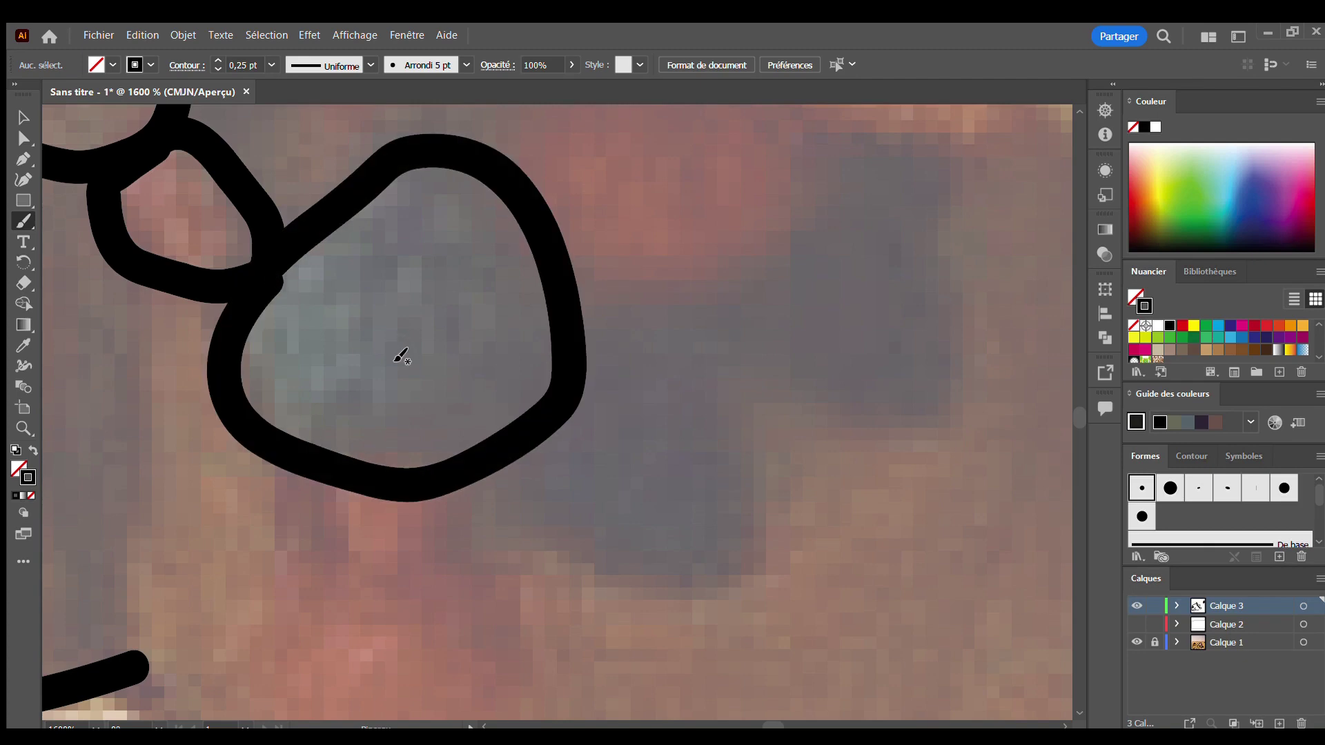
mouse_move(572, 373)
left_mouse_down()
mouse_move(863, 532)
mouse_move(509, 482)
mouse_move(563, 387)
left_mouse_up()
scroll(562, 386, "down", 5)
scroll(717, 444, "up", 3)
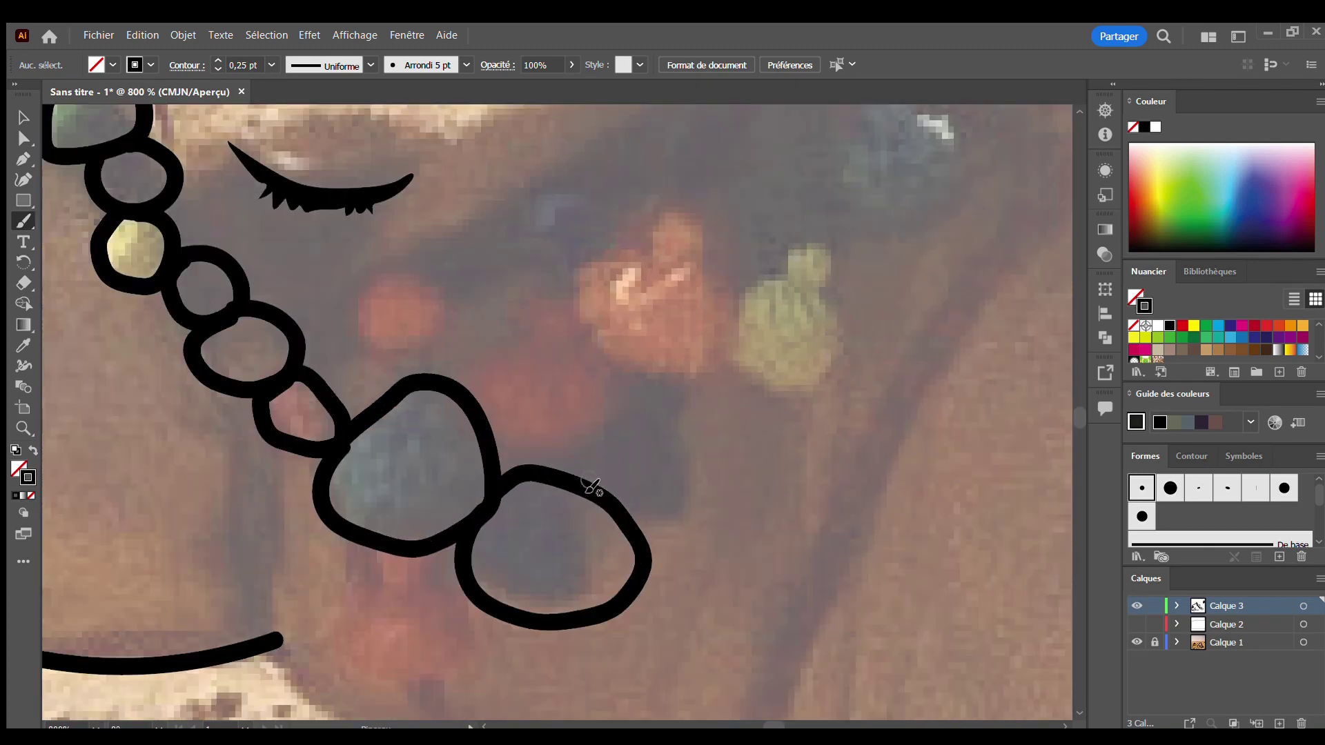
scroll(617, 470, "down", 5)
scroll(668, 450, "up", 4)
scroll(477, 545, "up", 2)
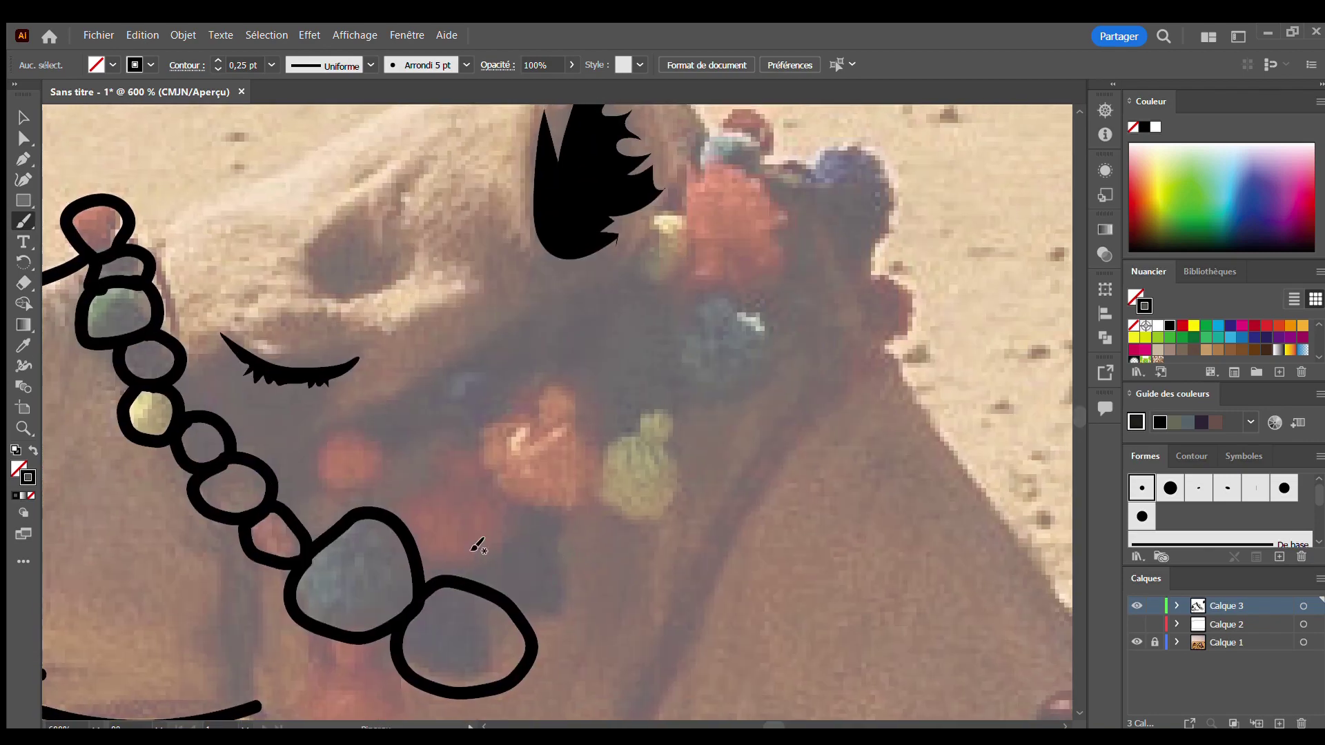
mouse_move(407, 510)
left_mouse_down()
mouse_move(507, 483)
mouse_move(607, 429)
mouse_move(495, 387)
mouse_move(483, 440)
mouse_move(514, 406)
left_mouse_up()
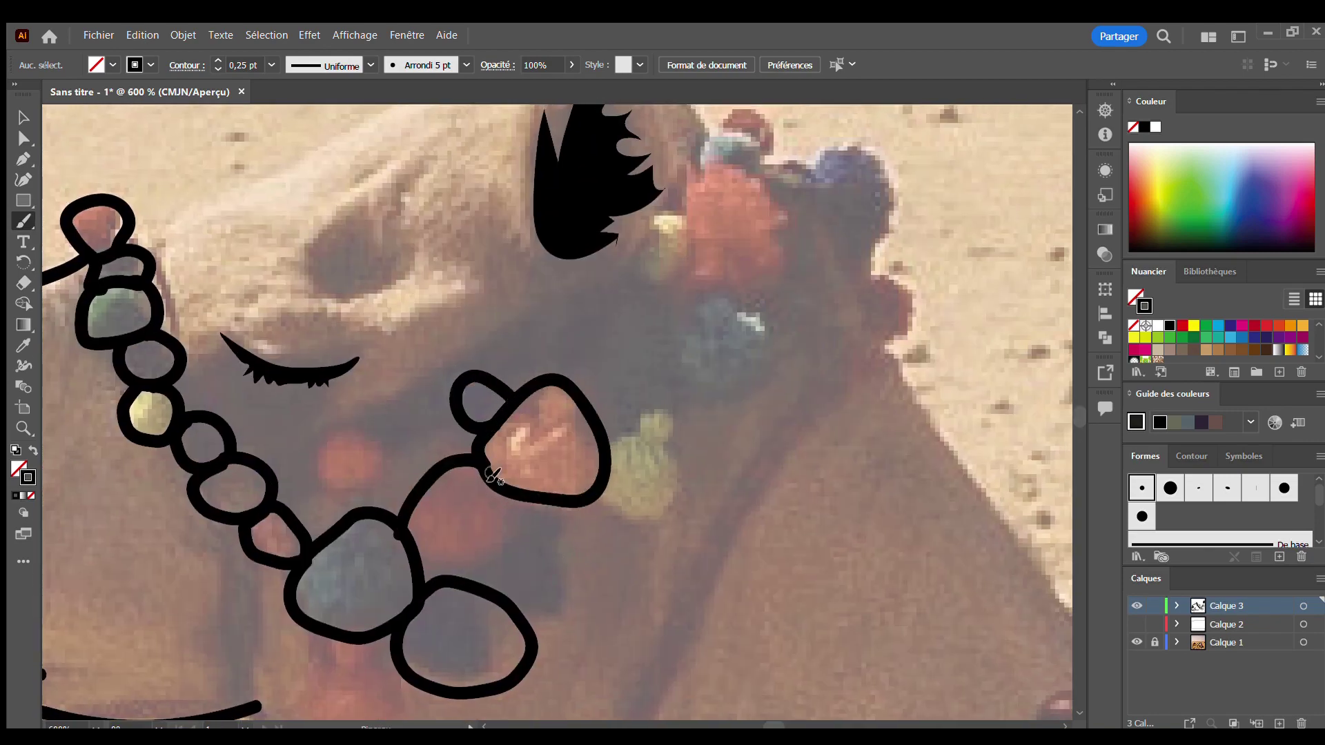
Outline the bead below the orange bead, the green bead and the small beads beside it
scroll(491, 476, "down", 4)
scroll(571, 541, "up", 2)
scroll(465, 509, "up", 3)
mouse_move(400, 534)
left_mouse_down()
mouse_move(508, 488)
mouse_move(511, 422)
left_mouse_up()
left_click_drag(479, 556, 563, 496)
left_click_drag(549, 422, 621, 374)
left_click_drag(662, 314, 664, 318)
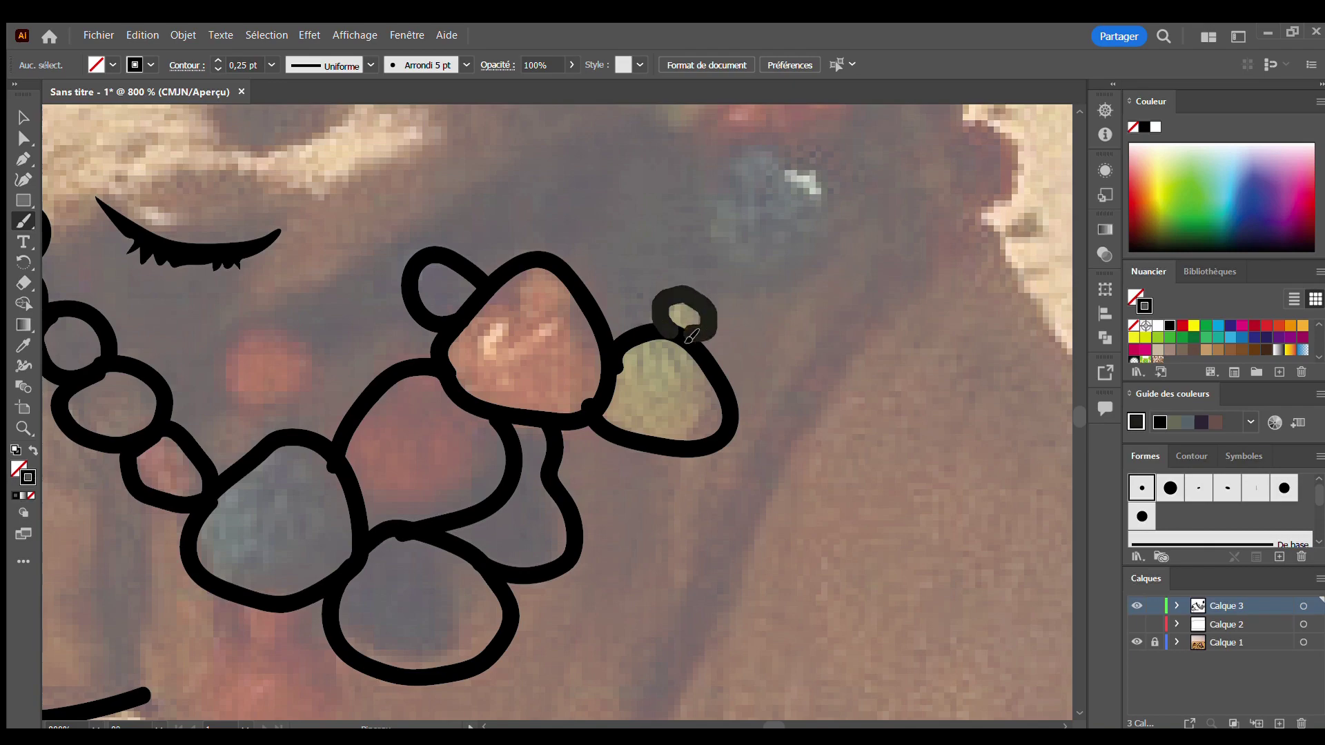
scroll(683, 313, "down", 2)
mouse_move(837, 272)
left_mouse_down()
mouse_move(588, 262)
mouse_move(607, 387)
left_mouse_up()
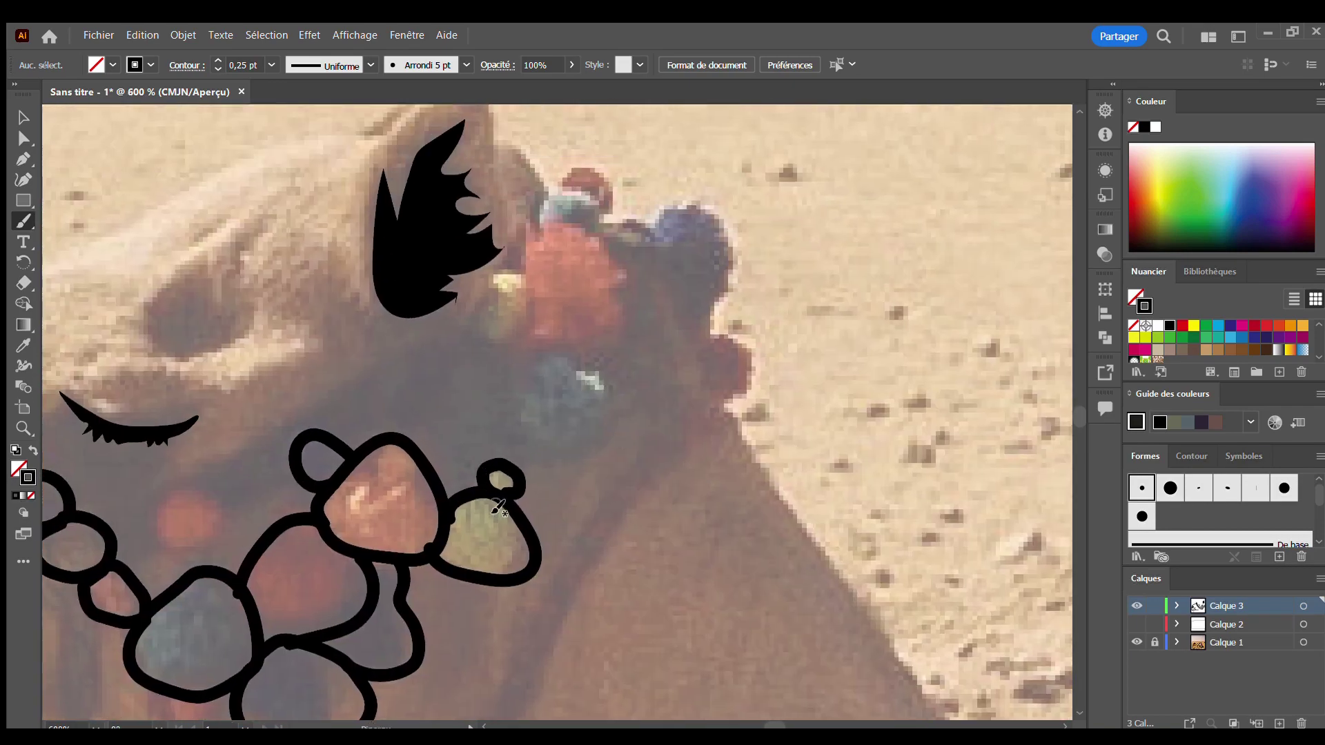
Outline the blue, red and purple beads and the bead at the cluster's right edge
mouse_move(526, 469)
left_mouse_down()
mouse_move(503, 381)
mouse_move(589, 443)
mouse_move(518, 461)
left_mouse_up()
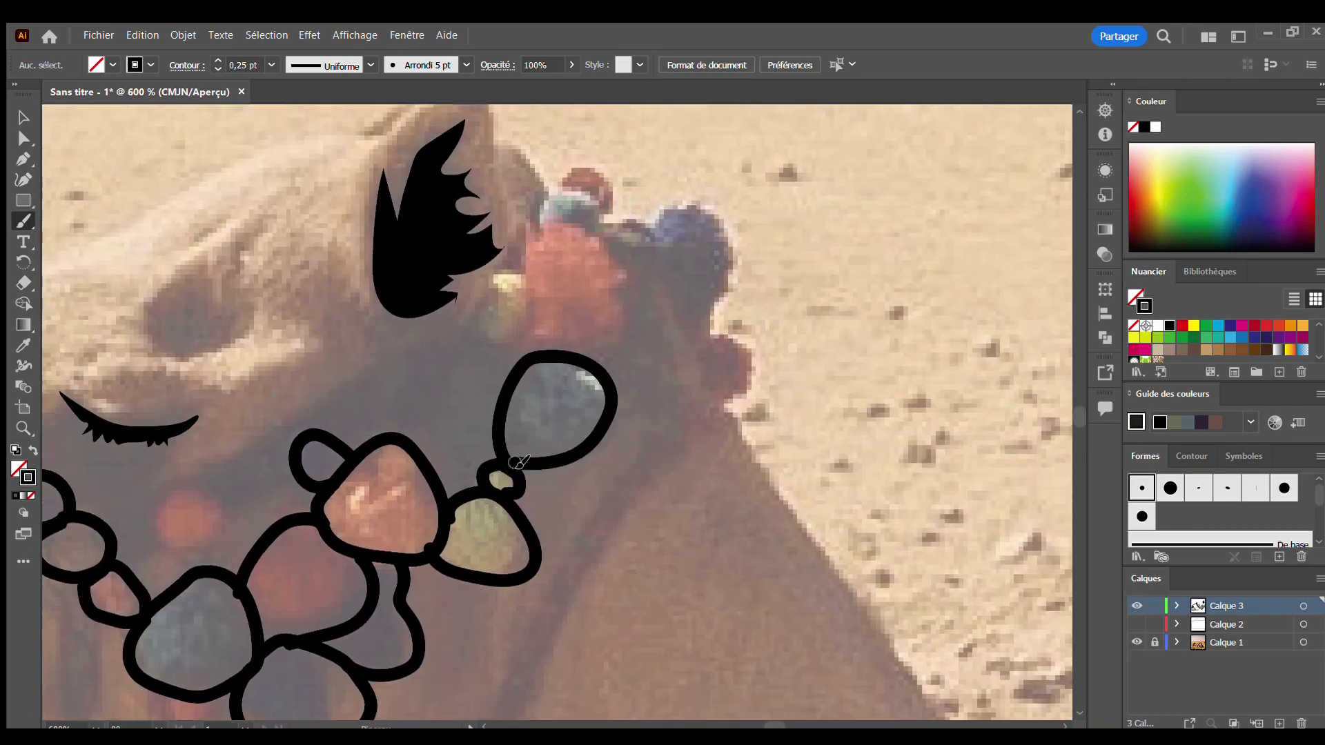
mouse_move(543, 359)
left_mouse_down()
mouse_move(523, 238)
mouse_move(617, 337)
left_mouse_up()
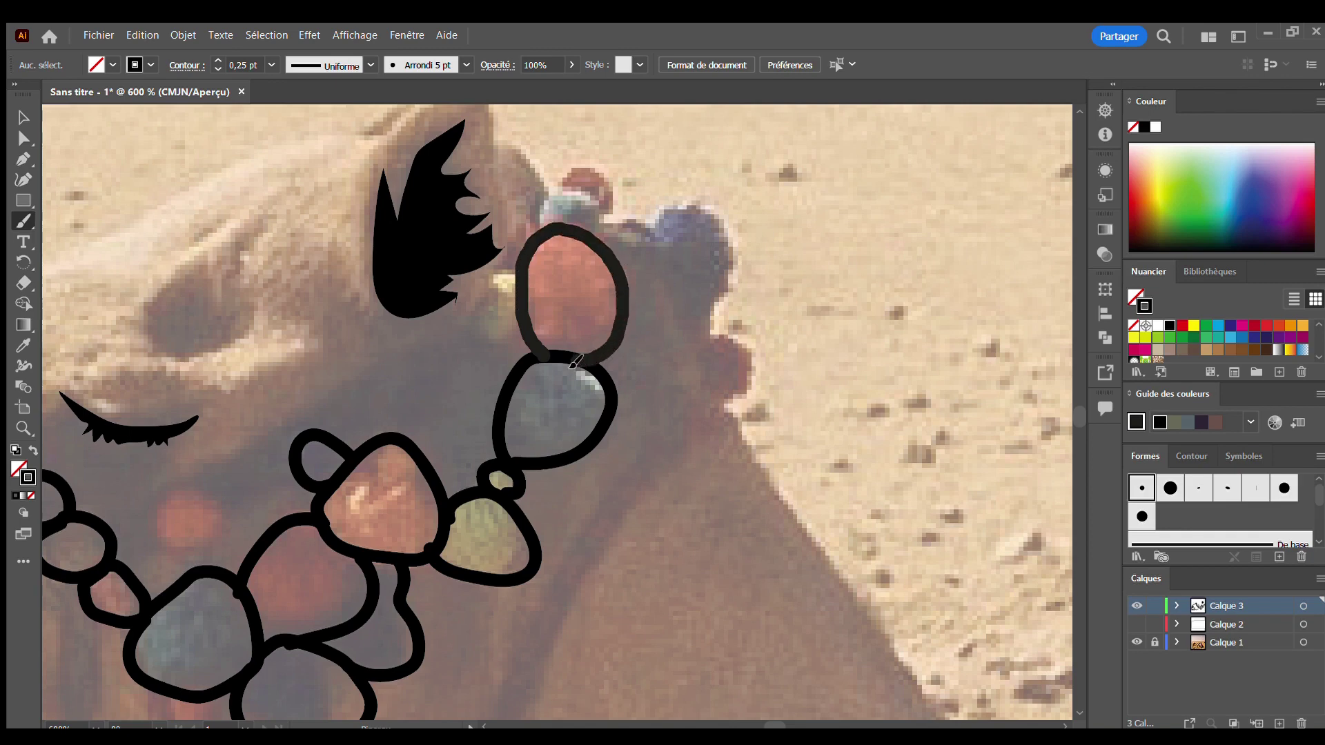
mouse_move(526, 323)
left_mouse_down()
mouse_move(475, 307)
mouse_move(585, 230)
left_mouse_up()
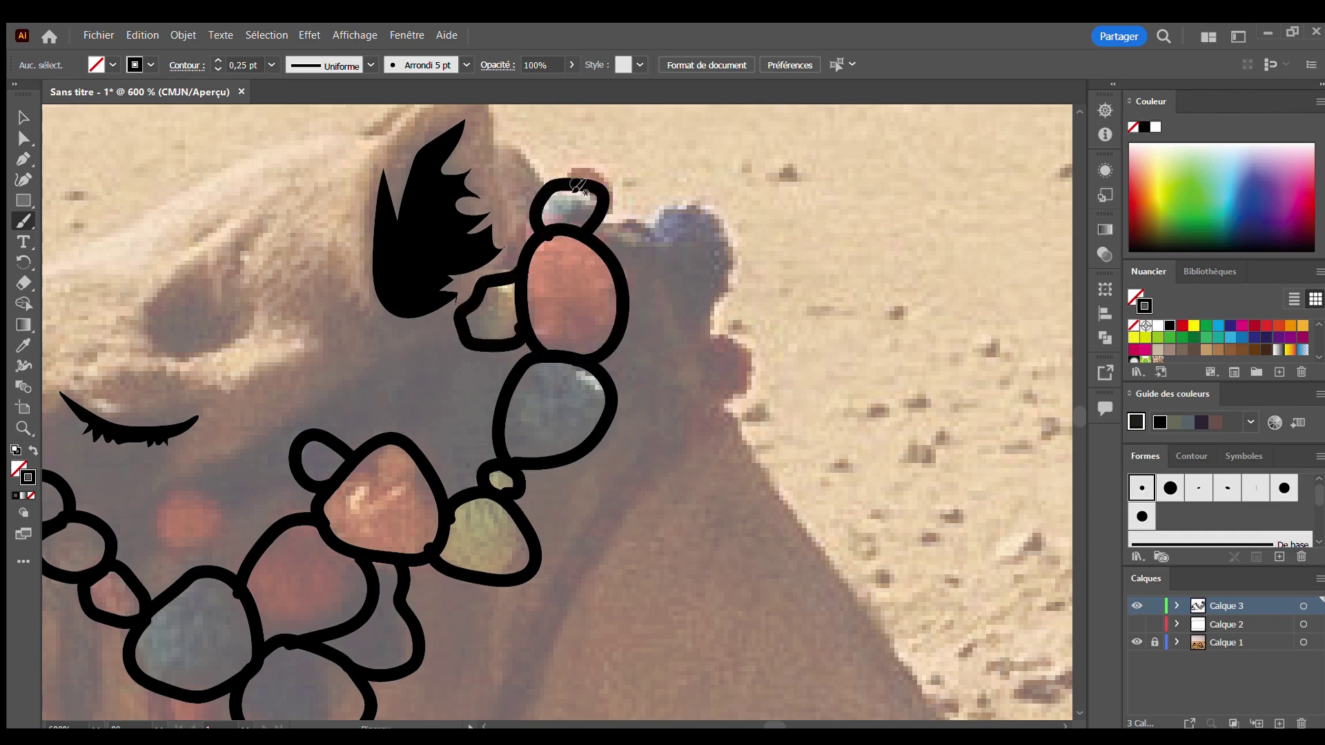
left_click_drag(612, 175, 597, 208)
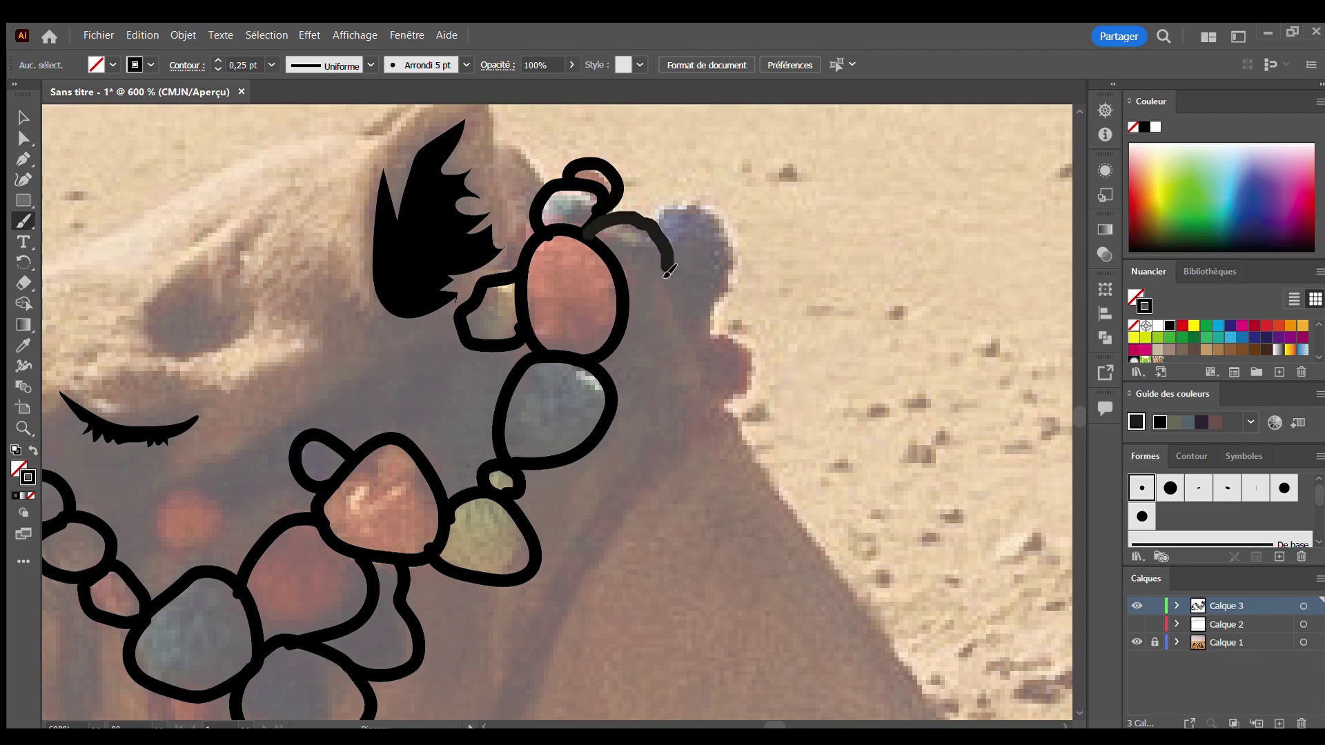
left_click_drag(668, 272, 661, 278)
left_click_drag(681, 373, 683, 371)
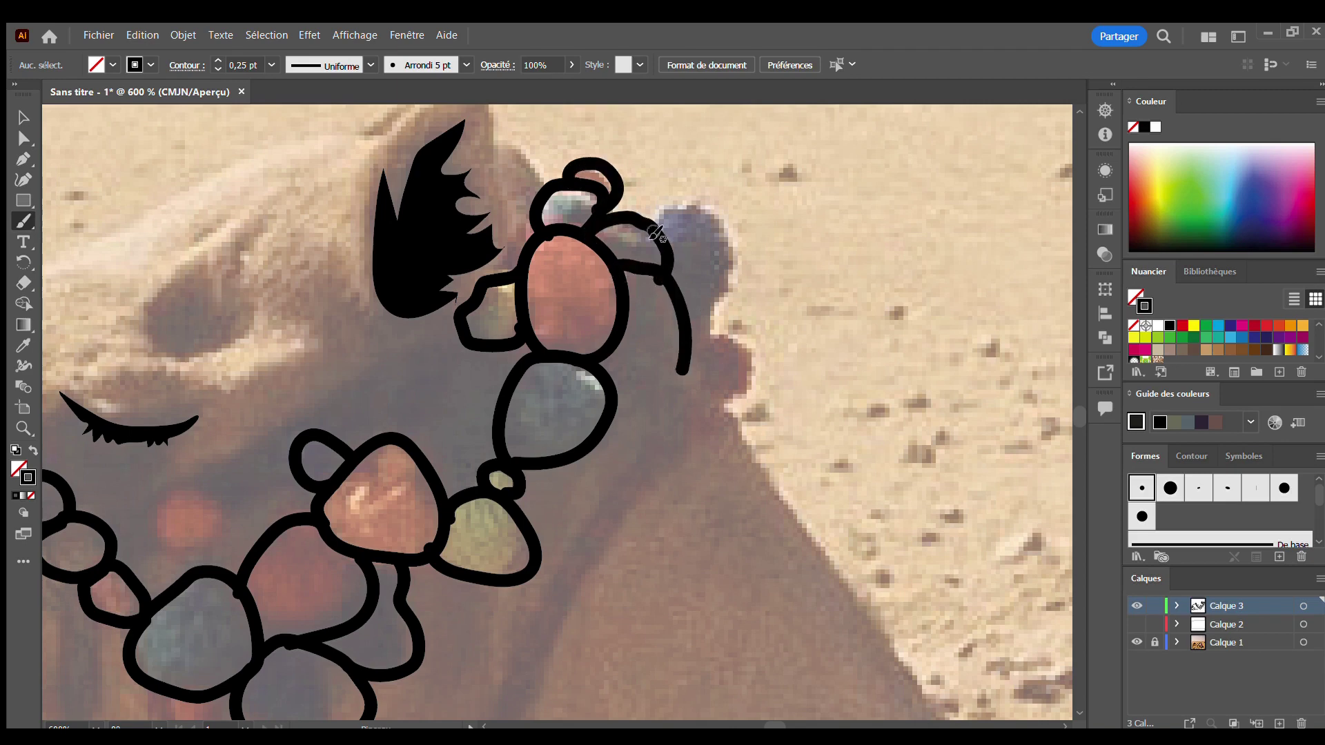
left_click_drag(698, 207, 709, 306)
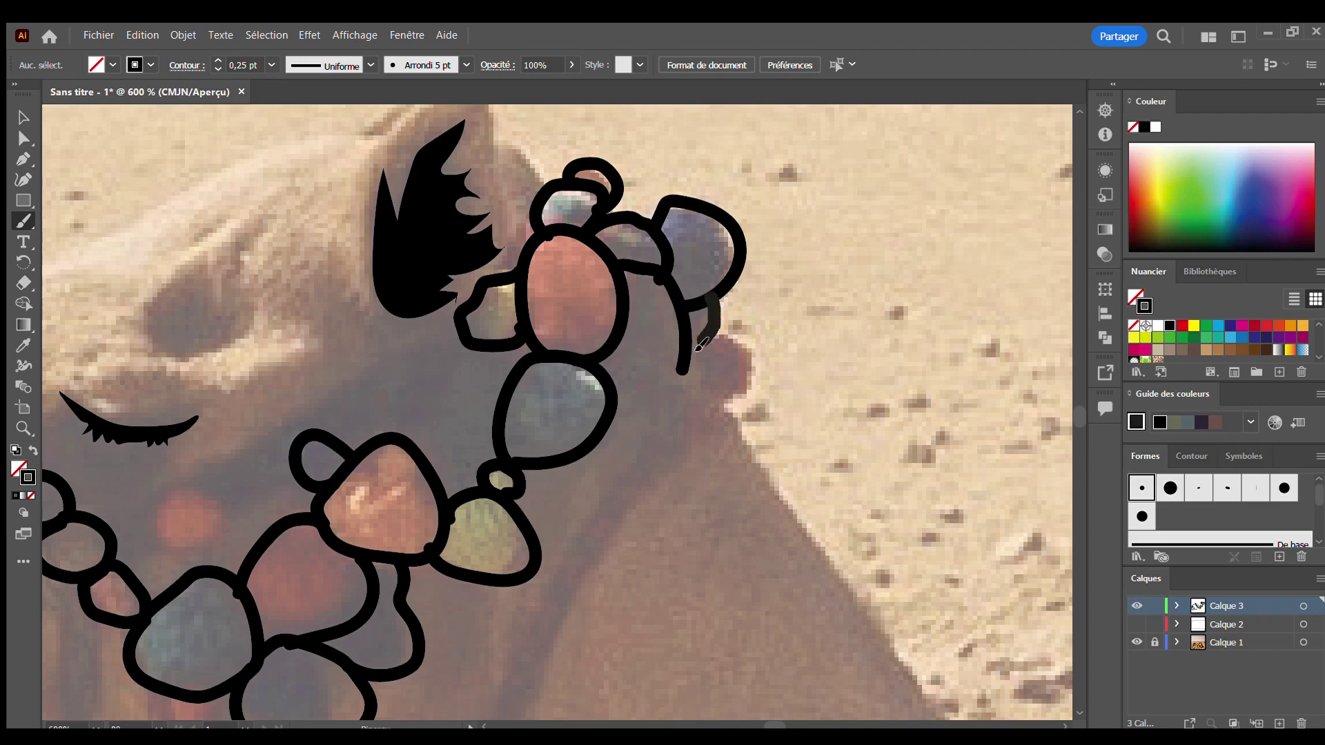
mouse_move(741, 397)
left_mouse_down()
mouse_move(712, 398)
mouse_move(690, 439)
left_mouse_up()
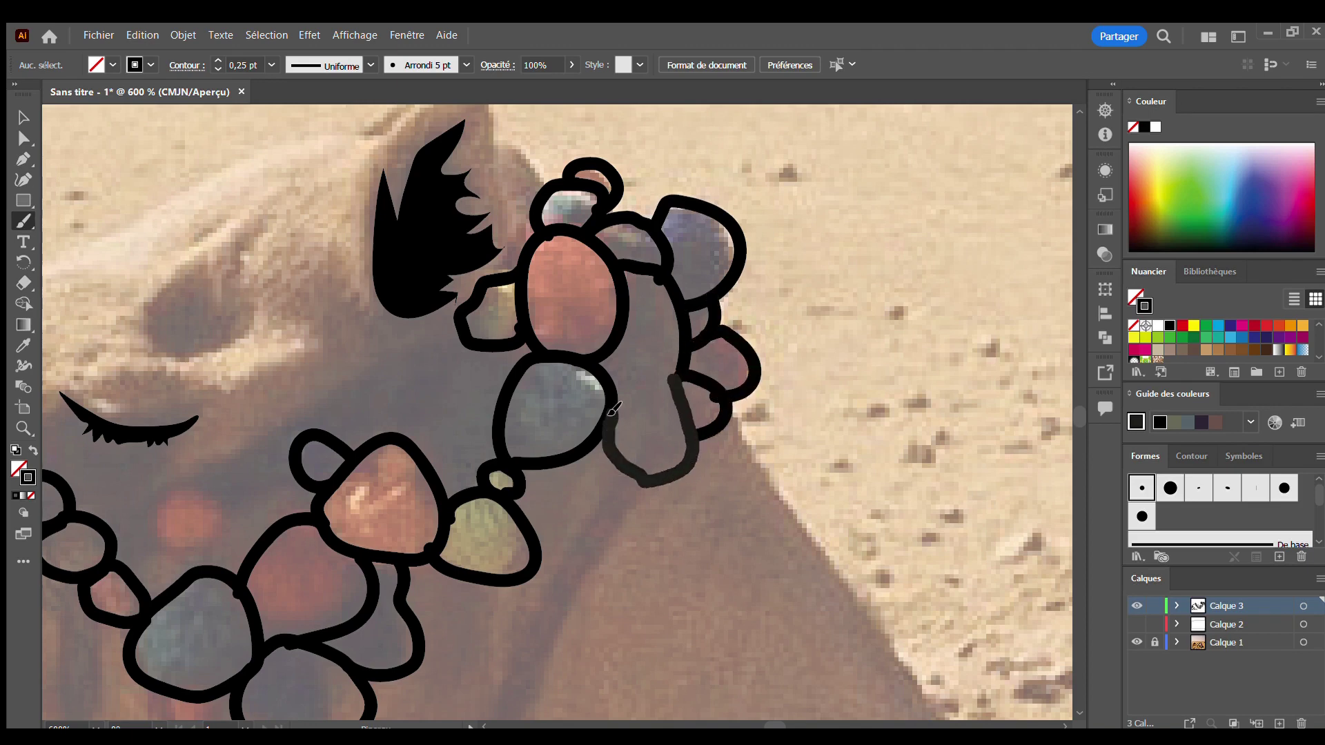
Close the lower cluster bead and draw the necklace cord down toward the lower beads
left_click_drag(608, 356, 682, 378)
scroll(669, 395, "down", 5)
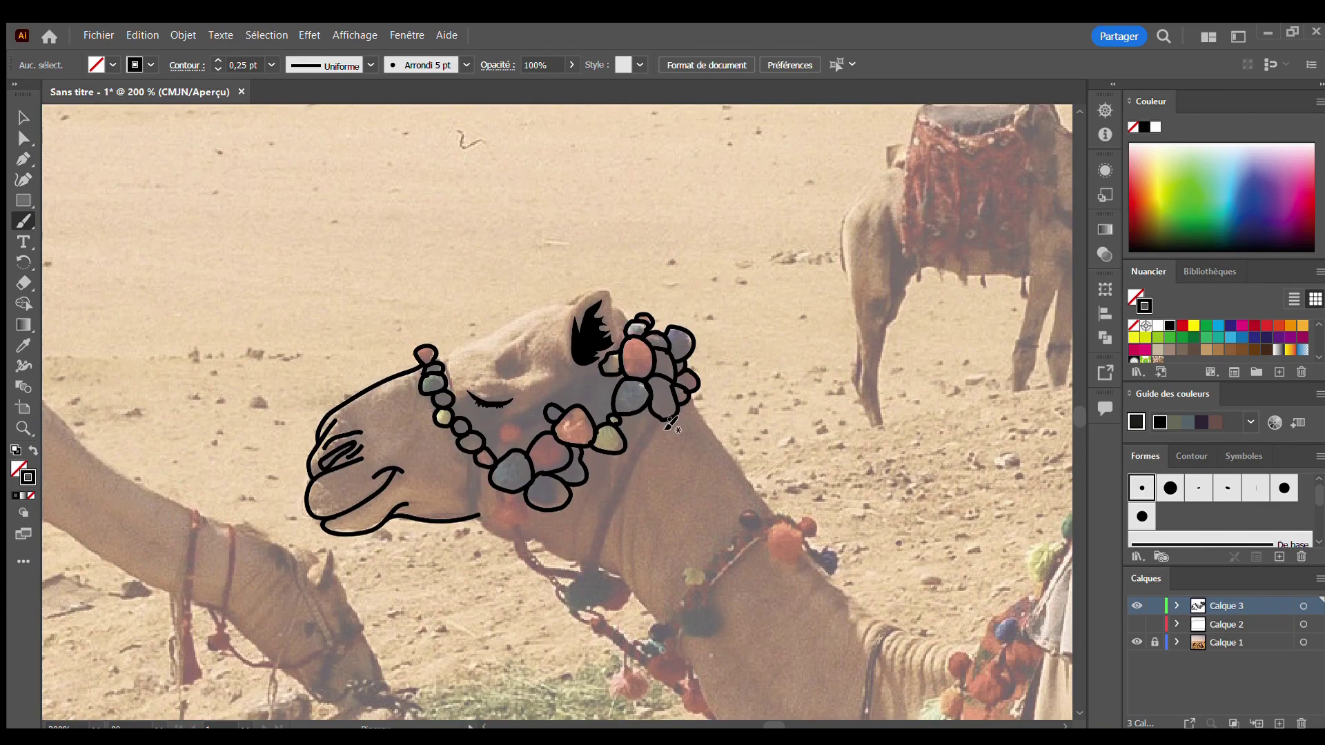
scroll(537, 352, "up", 5)
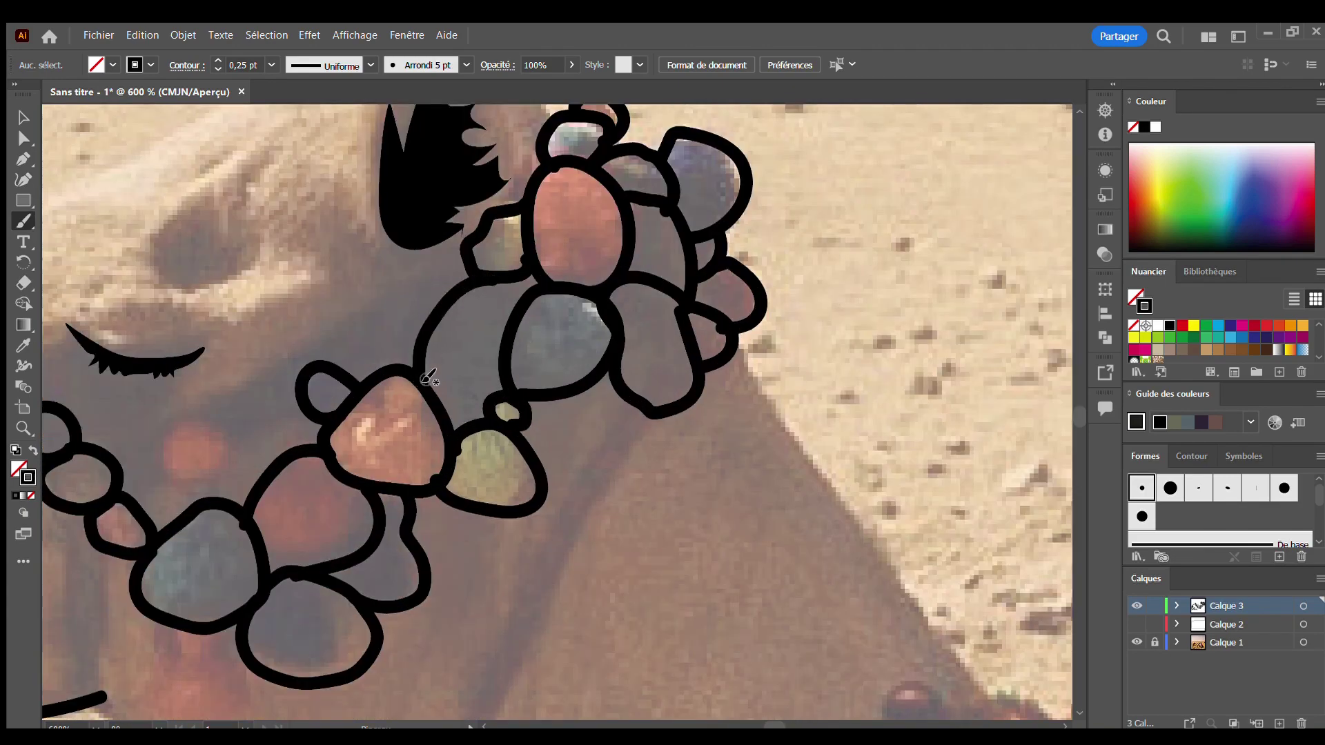
scroll(418, 378, "down", 4)
mouse_move(432, 330)
left_mouse_down()
mouse_move(417, 378)
mouse_move(378, 373)
mouse_move(355, 416)
left_mouse_up()
scroll(366, 393, "up", 6)
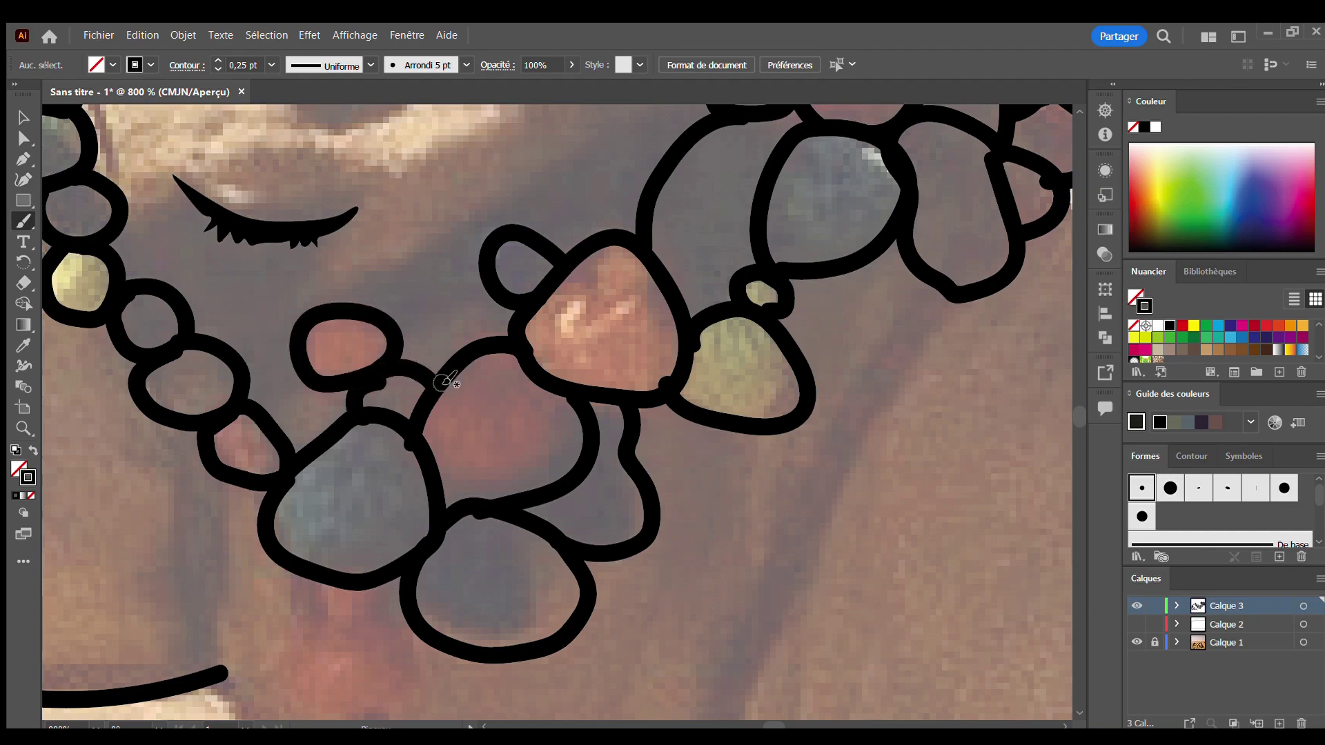
Draw the strap hanging from the beads down to the camel's muzzle line
scroll(448, 381, "down", 3)
scroll(600, 383, "down", 2)
scroll(634, 384, "up", 4)
scroll(634, 384, "down", 2)
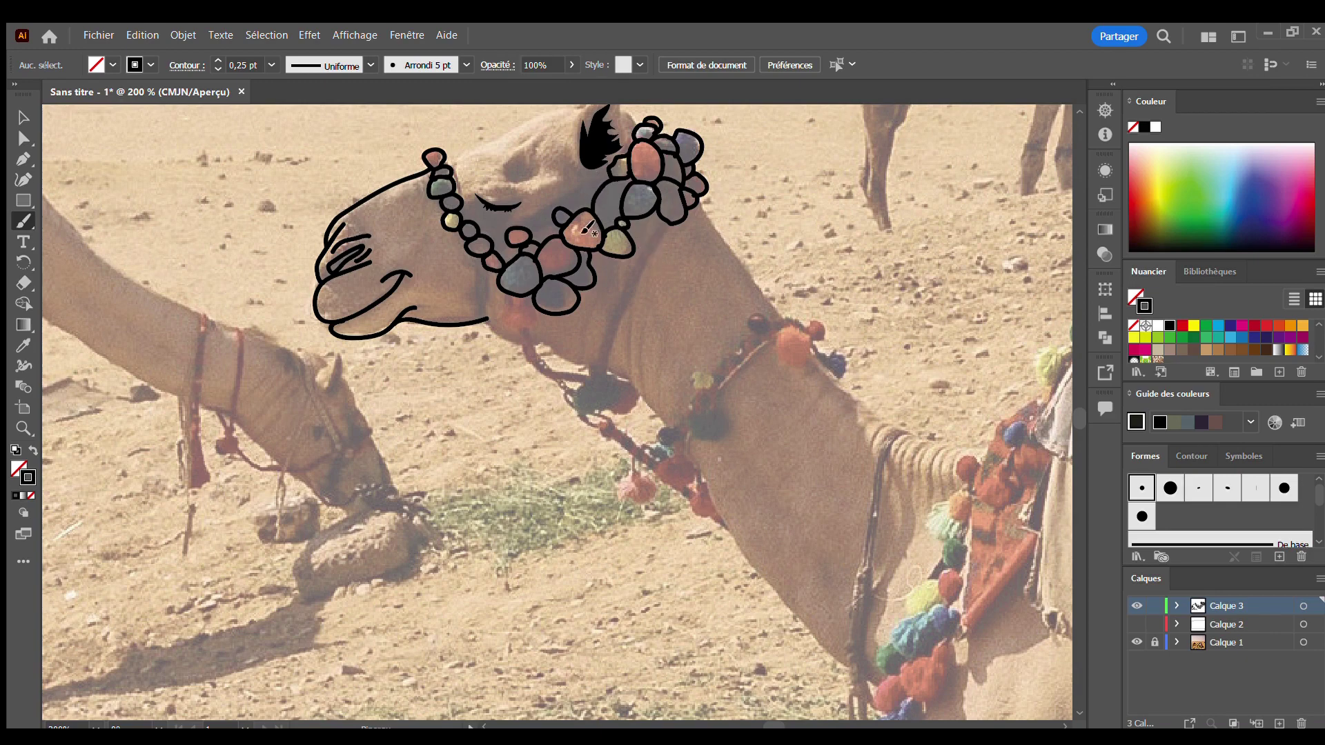
scroll(590, 228, "up", 1)
scroll(590, 227, "up", 1)
scroll(414, 173, "up", 3)
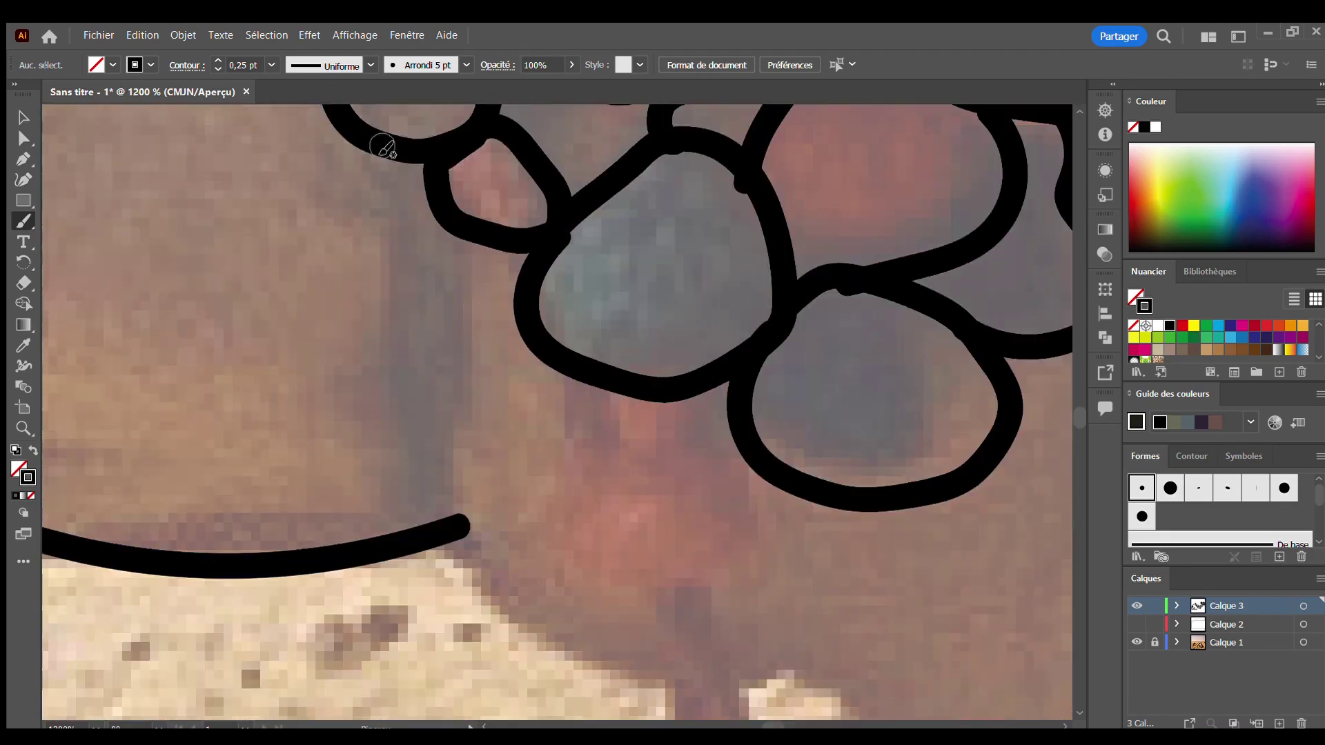
left_click_drag(383, 146, 477, 261)
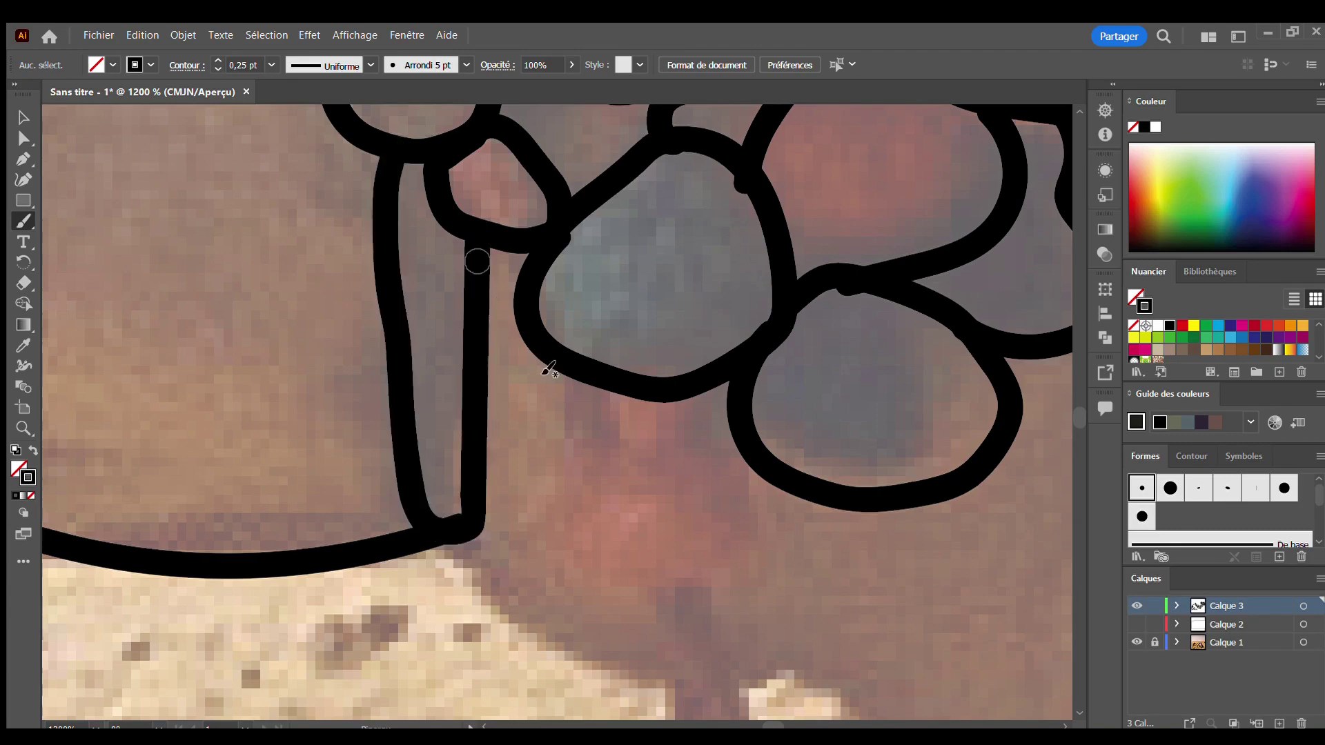
Outline an extra bead hanging below the lower bead cluster
scroll(724, 458, "down", 3)
scroll(752, 464, "up", 2)
scroll(483, 439, "up", 2)
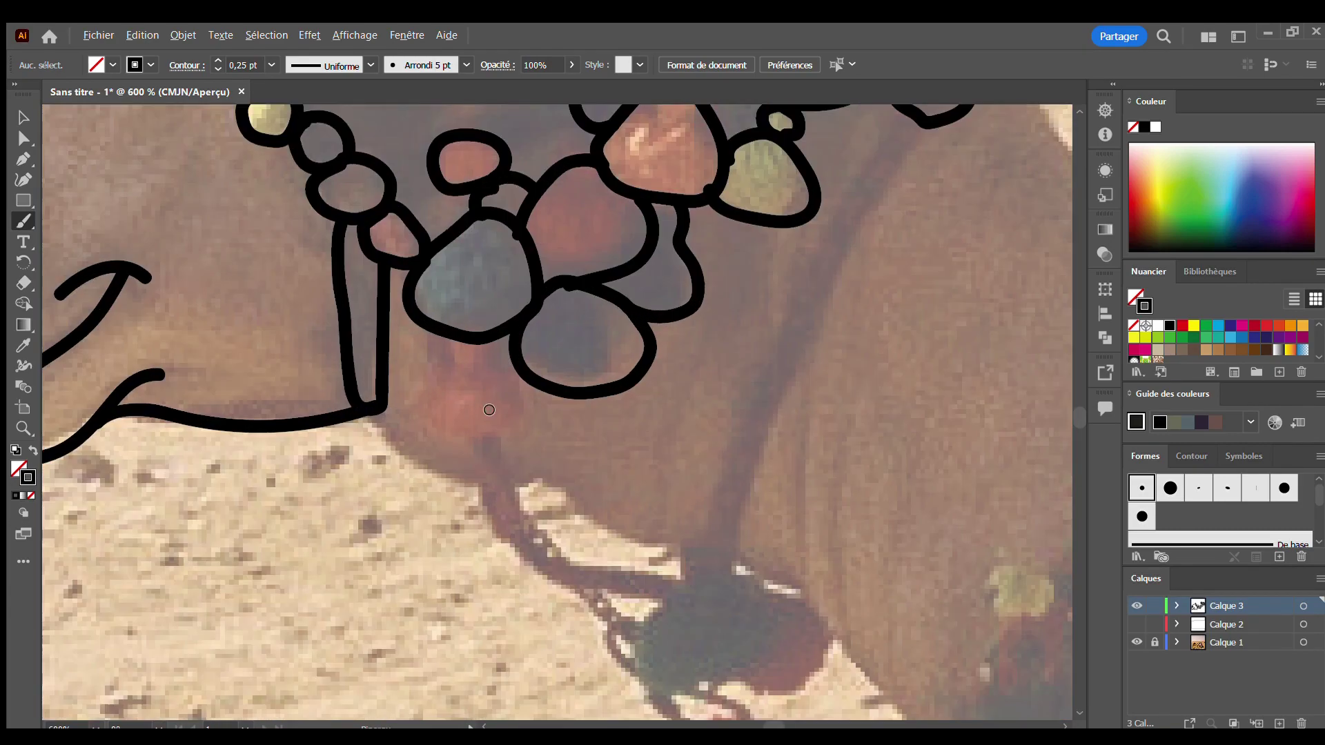
mouse_move(432, 320)
left_mouse_down()
mouse_move(468, 423)
mouse_move(593, 445)
left_mouse_up()
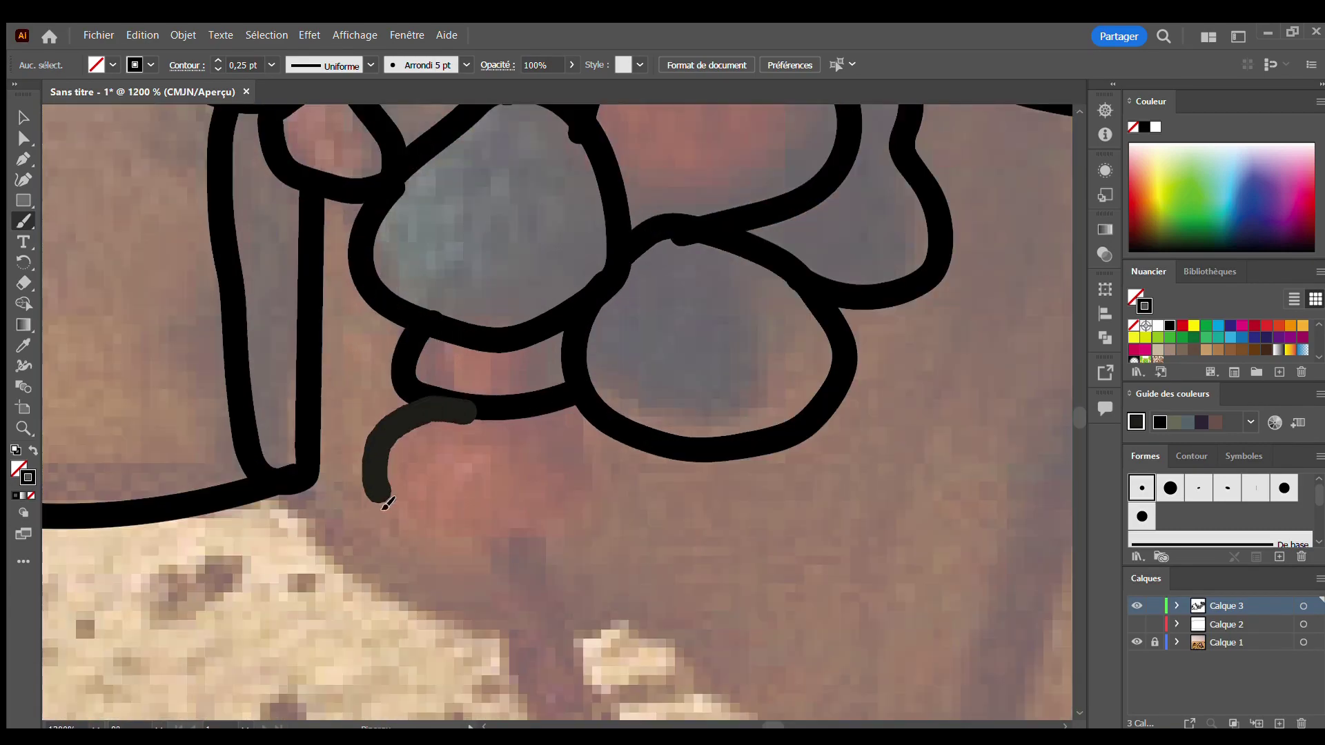
scroll(594, 445, "down", 3)
scroll(616, 636, "down", 3)
scroll(616, 636, "up", 6)
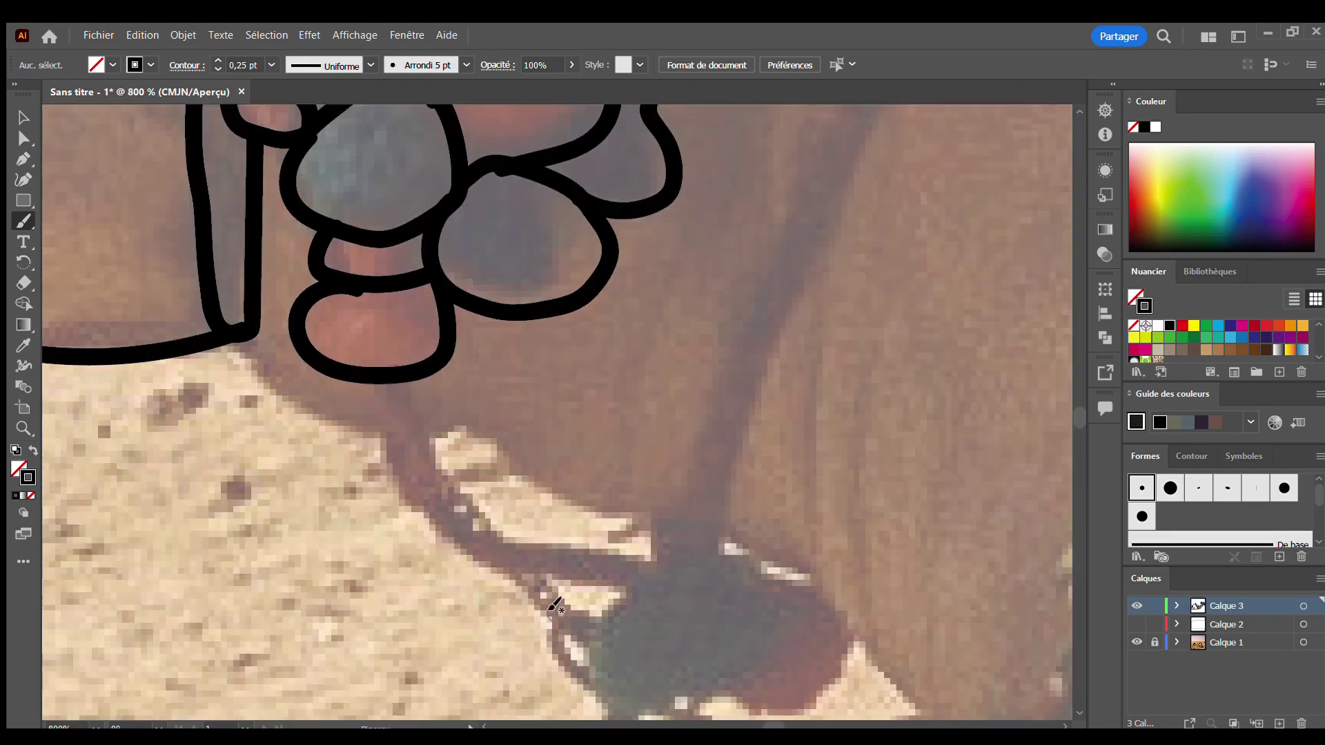
scroll(766, 450, "down", 3)
scroll(772, 269, "up", 2)
Draw both edges of the long strap running down the camel's neck
scroll(796, 157, "up", 1)
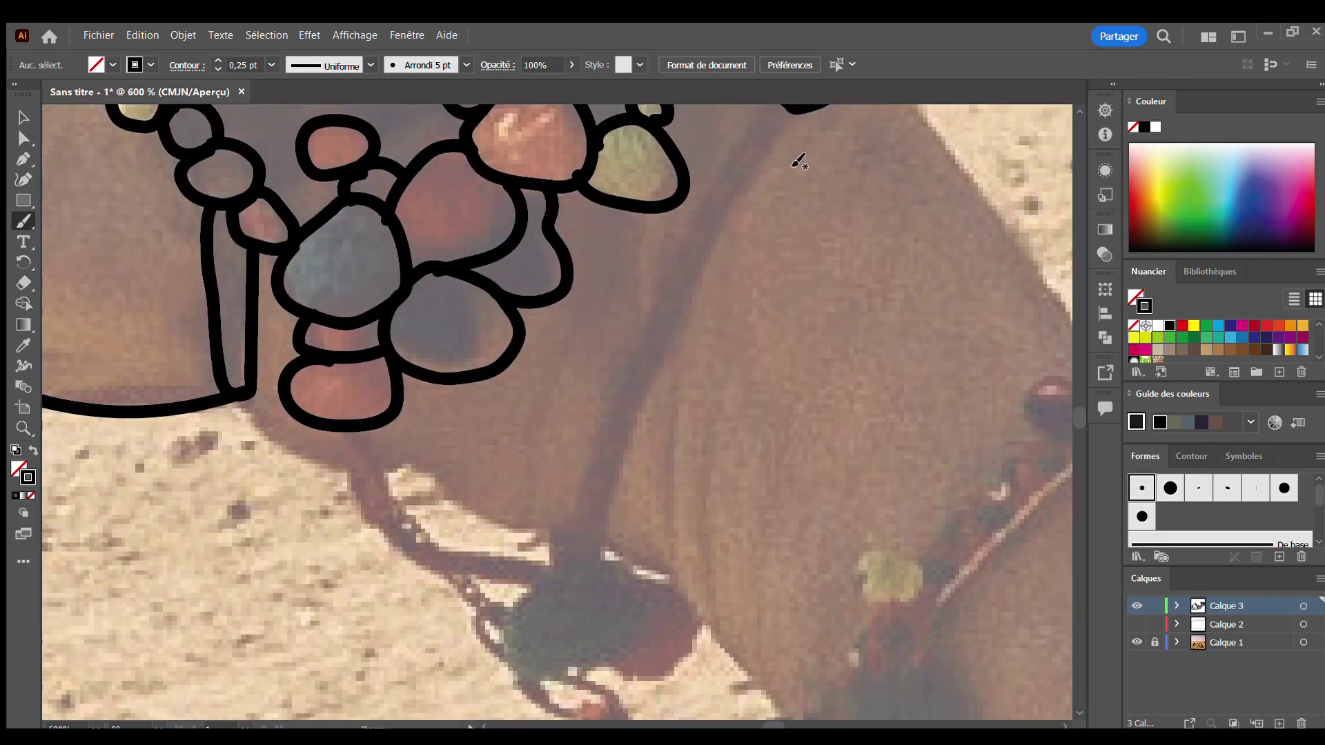
scroll(791, 155, "up", 1)
mouse_move(796, 161)
left_mouse_down()
mouse_move(695, 311)
mouse_move(605, 541)
left_mouse_up()
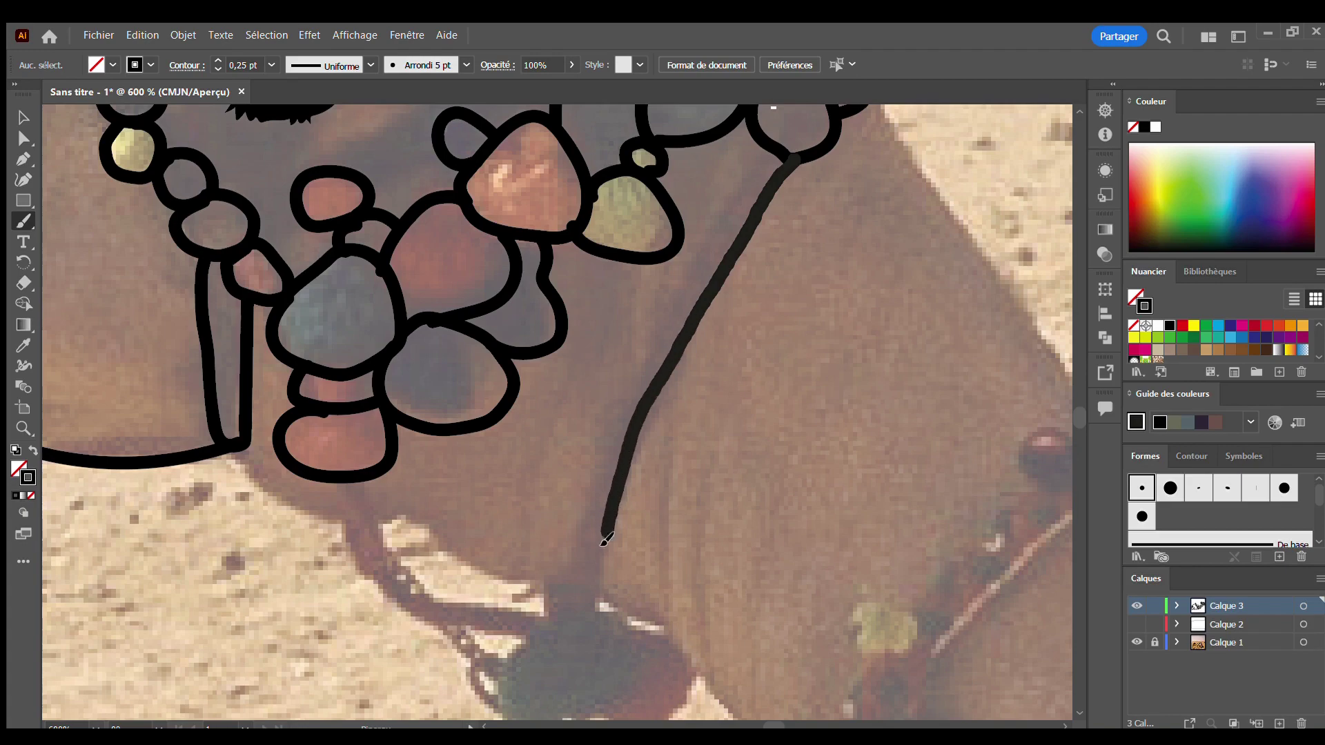
mouse_move(550, 617)
left_mouse_down()
mouse_move(639, 349)
mouse_move(731, 199)
left_mouse_up()
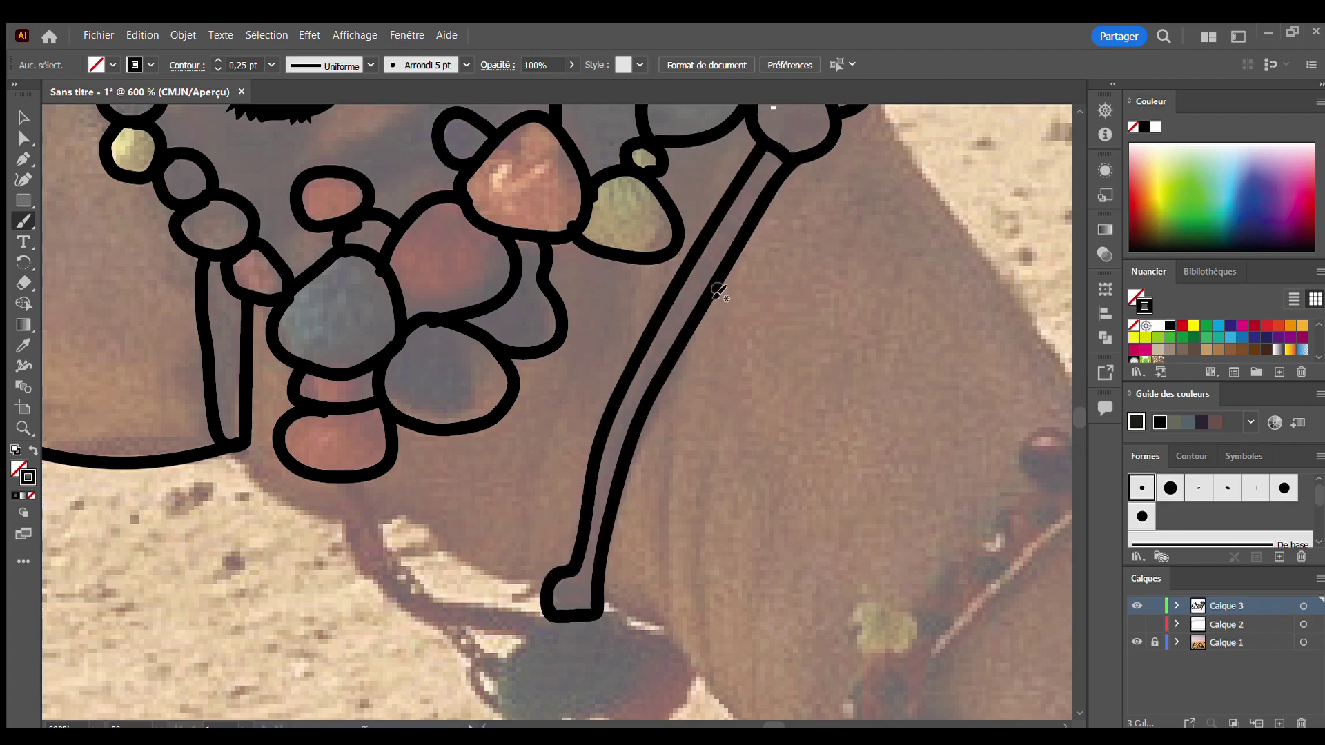
Outline the two pendant beads at the strap's end and join them to the strap
scroll(621, 621, "down", 3)
scroll(586, 483, "down", 2)
scroll(556, 339, "down", 1)
mouse_move(556, 339)
left_mouse_down()
mouse_move(546, 449)
mouse_move(608, 330)
left_mouse_up()
left_click_drag(695, 376, 621, 442)
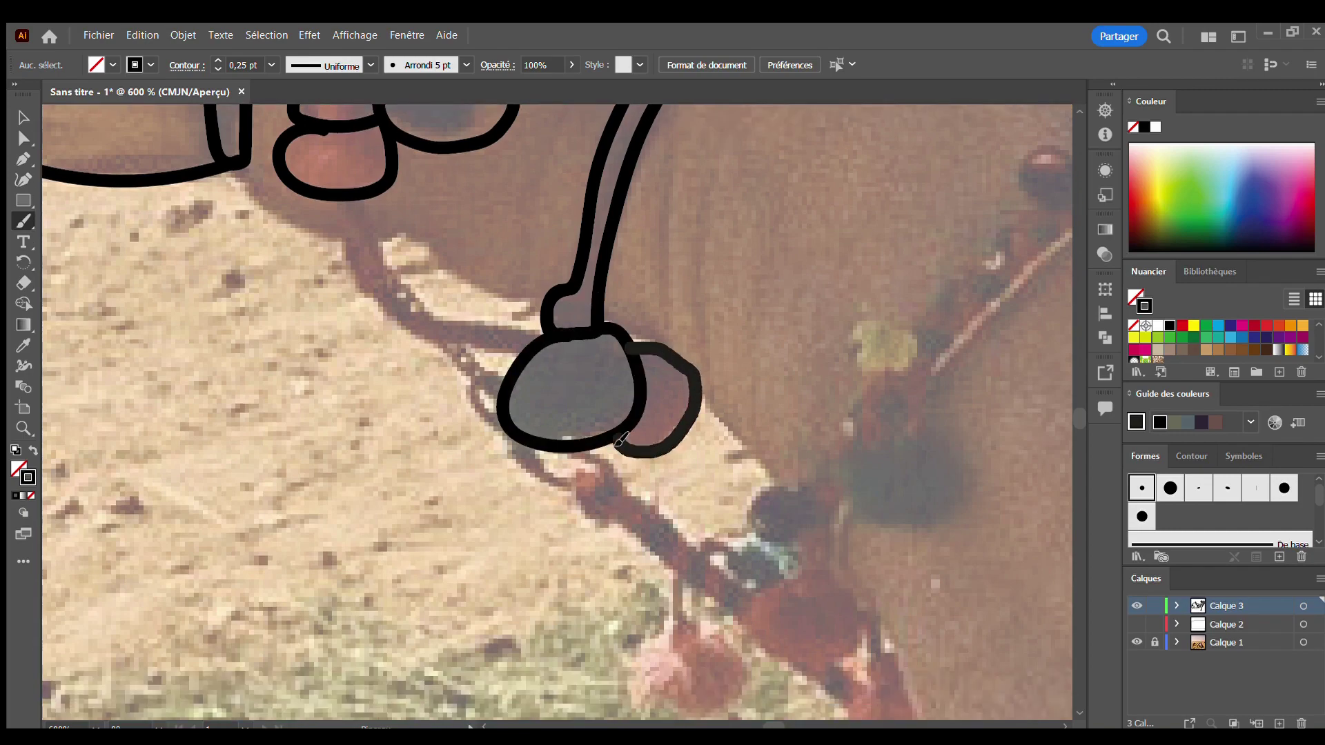
scroll(696, 360, "down", 5)
scroll(483, 331, "up", 3)
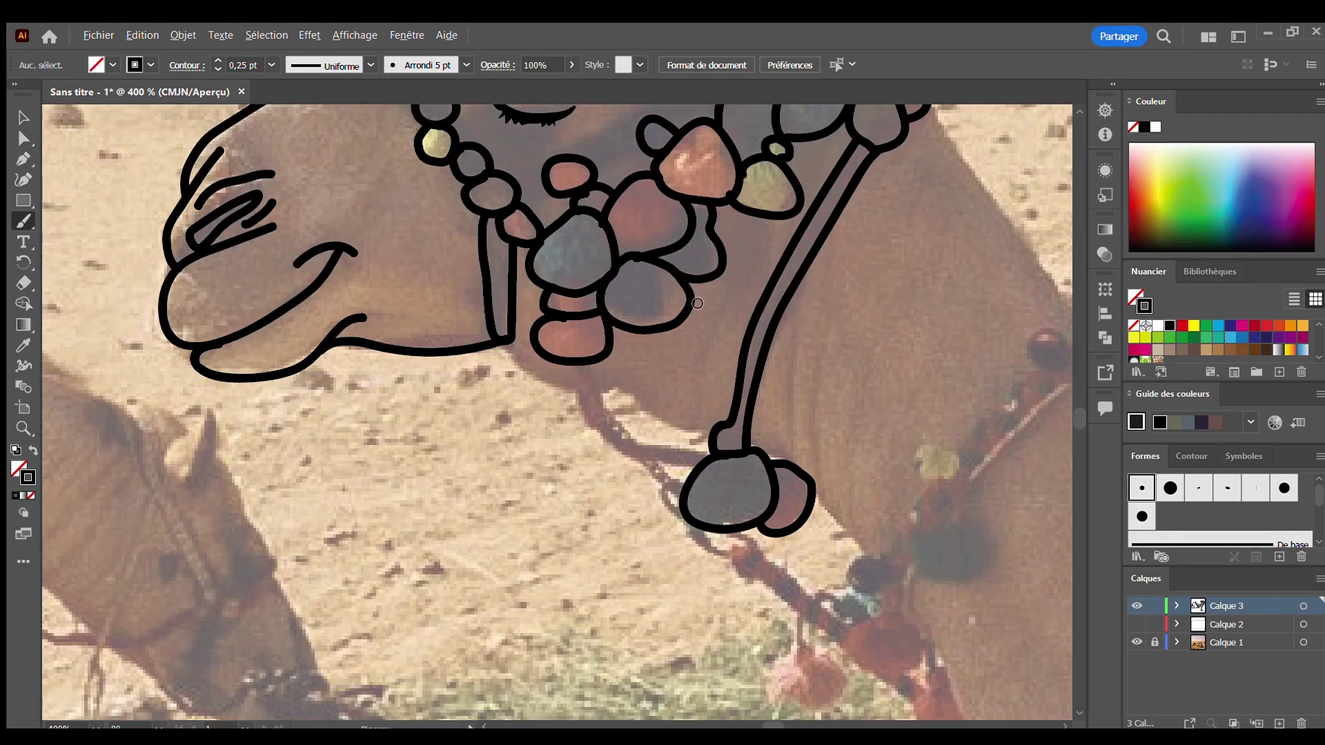
scroll(345, 318, "up", 2)
scroll(249, 314, "up", 2)
mouse_move(280, 308)
left_mouse_down()
mouse_move(458, 355)
mouse_move(532, 423)
mouse_move(664, 471)
left_mouse_up()
Trace the cord running down the neck from the pendant bead
scroll(866, 530, "down", 5)
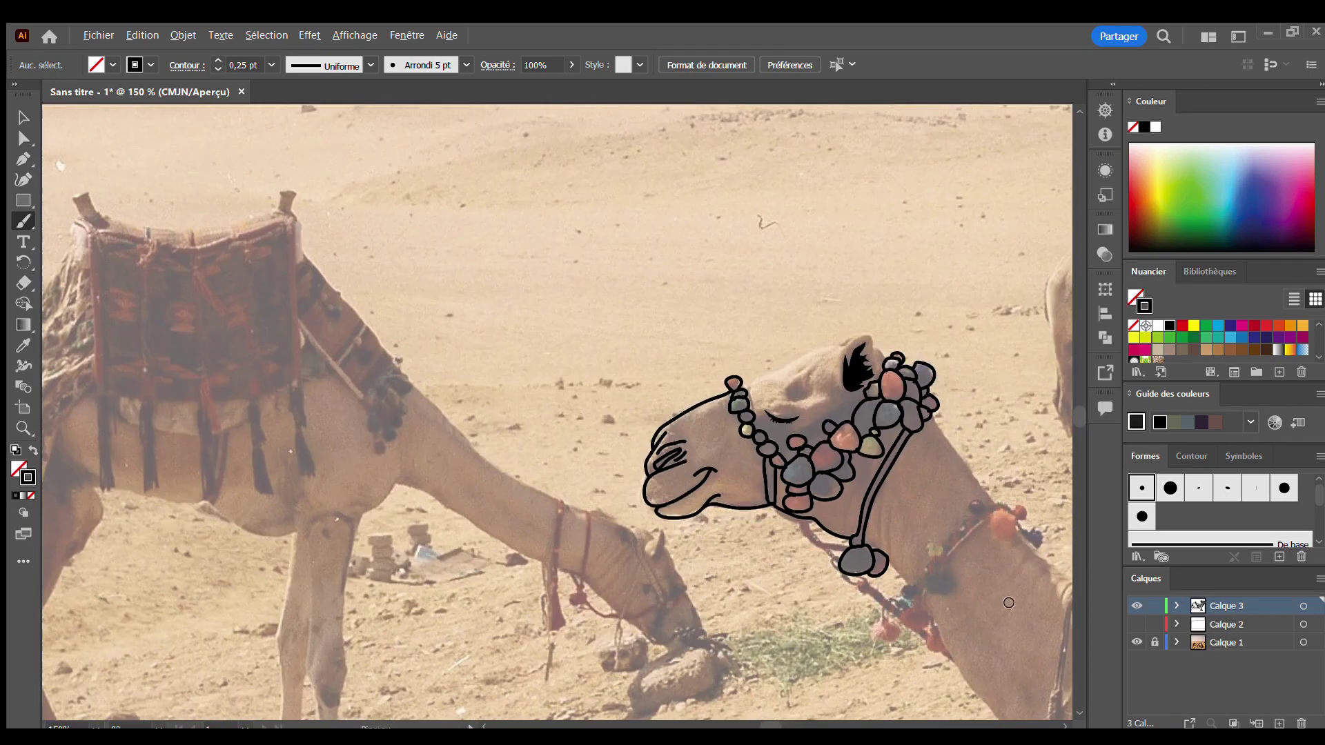
scroll(644, 405, "up", 3)
scroll(438, 387, "up", 2)
mouse_move(436, 381)
left_mouse_down()
mouse_move(498, 419)
mouse_move(703, 619)
left_mouse_up()
Outline the orange bead on the neck rope, a neighbouring bead and the dark blue necklace bead
scroll(816, 423, "down", 3)
scroll(1004, 441, "up", 3)
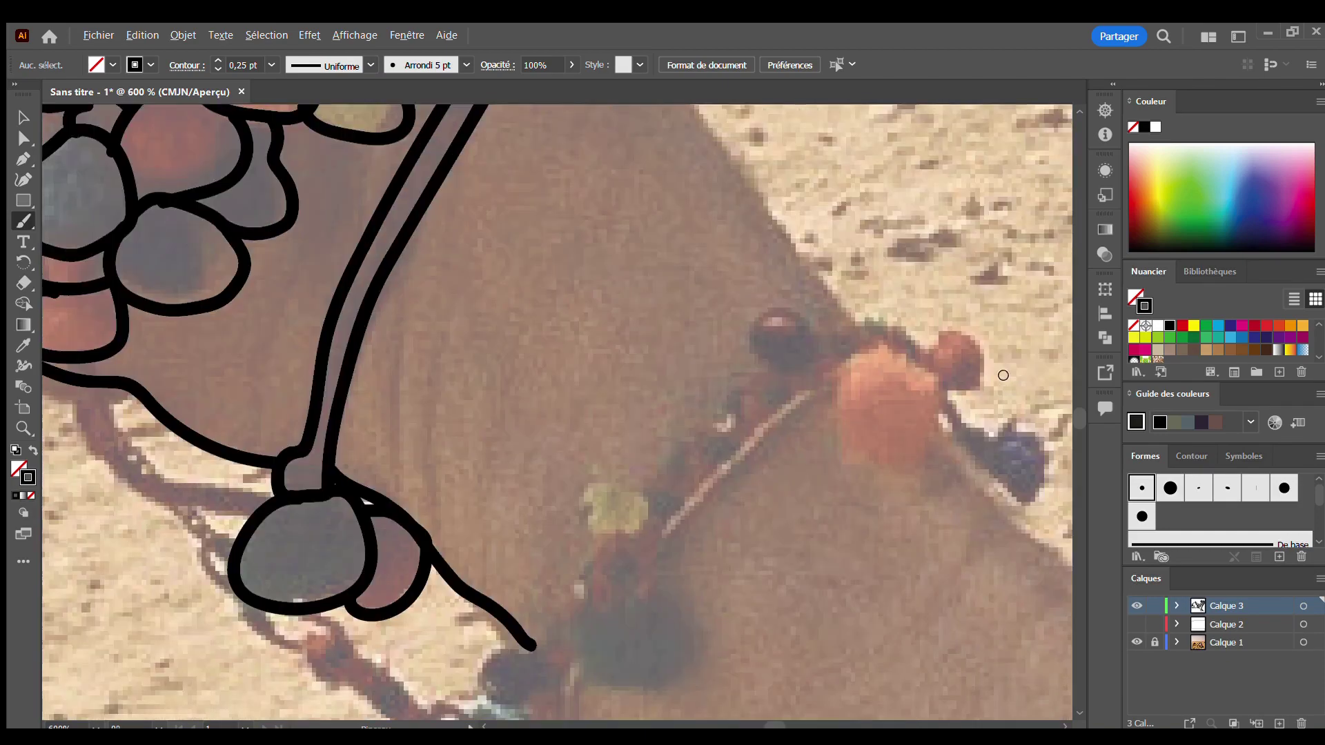
scroll(1006, 372, "up", 2)
mouse_move(884, 387)
left_mouse_down()
mouse_move(710, 260)
mouse_move(673, 541)
mouse_move(878, 370)
left_mouse_up()
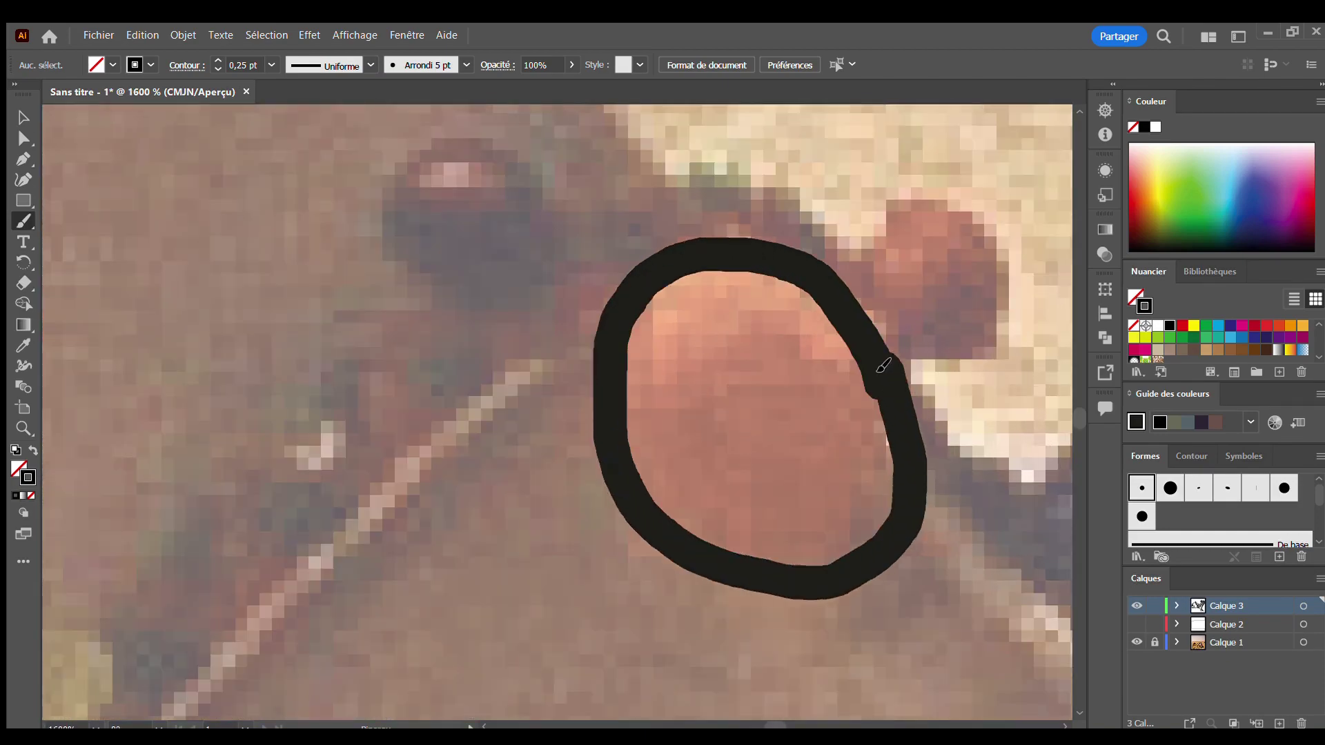
mouse_move(858, 319)
left_mouse_down()
mouse_move(1014, 331)
mouse_move(873, 390)
left_mouse_up()
scroll(825, 321, "down", 3)
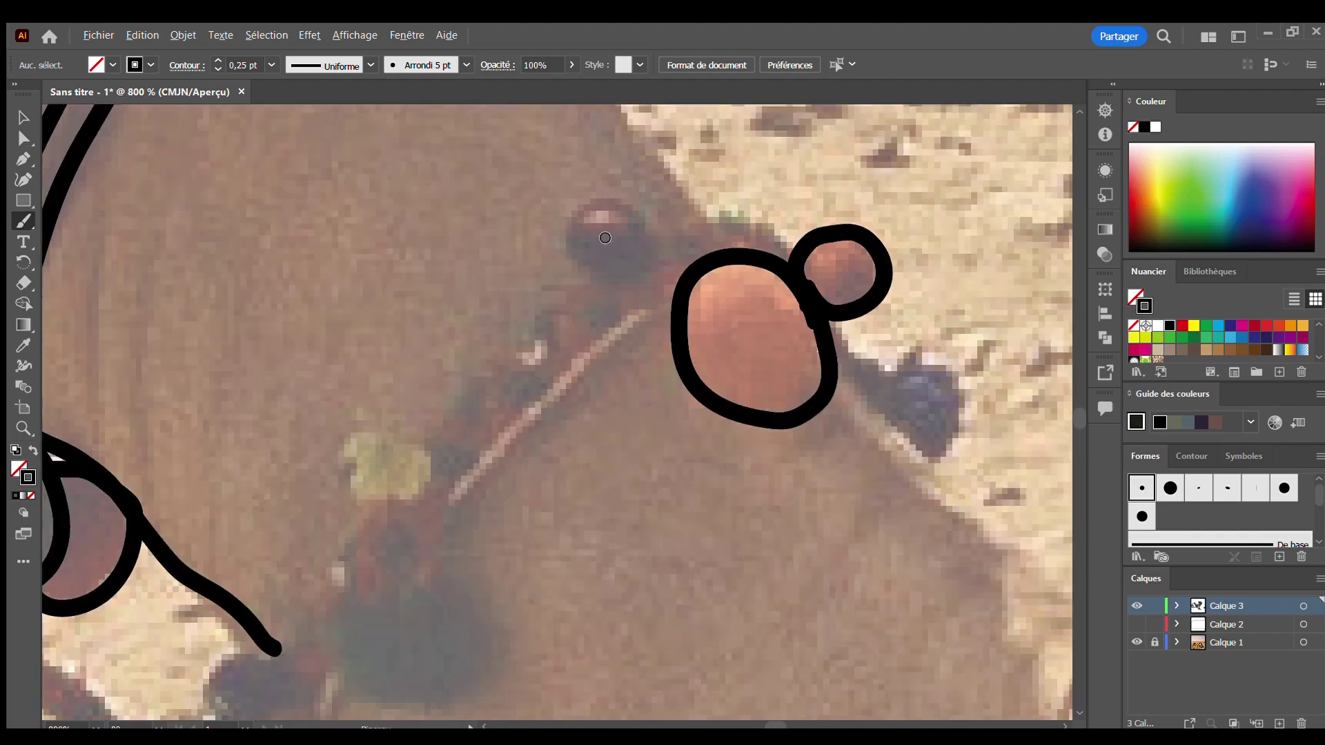
scroll(759, 311, "up", 2)
scroll(702, 305, "down", 3)
scroll(649, 304, "up", 3)
mouse_move(649, 303)
left_mouse_down()
mouse_move(724, 369)
mouse_move(837, 304)
mouse_move(630, 251)
left_mouse_up()
Outline the ear edge and head top, linking them to the necklace beads
scroll(761, 377, "down", 5)
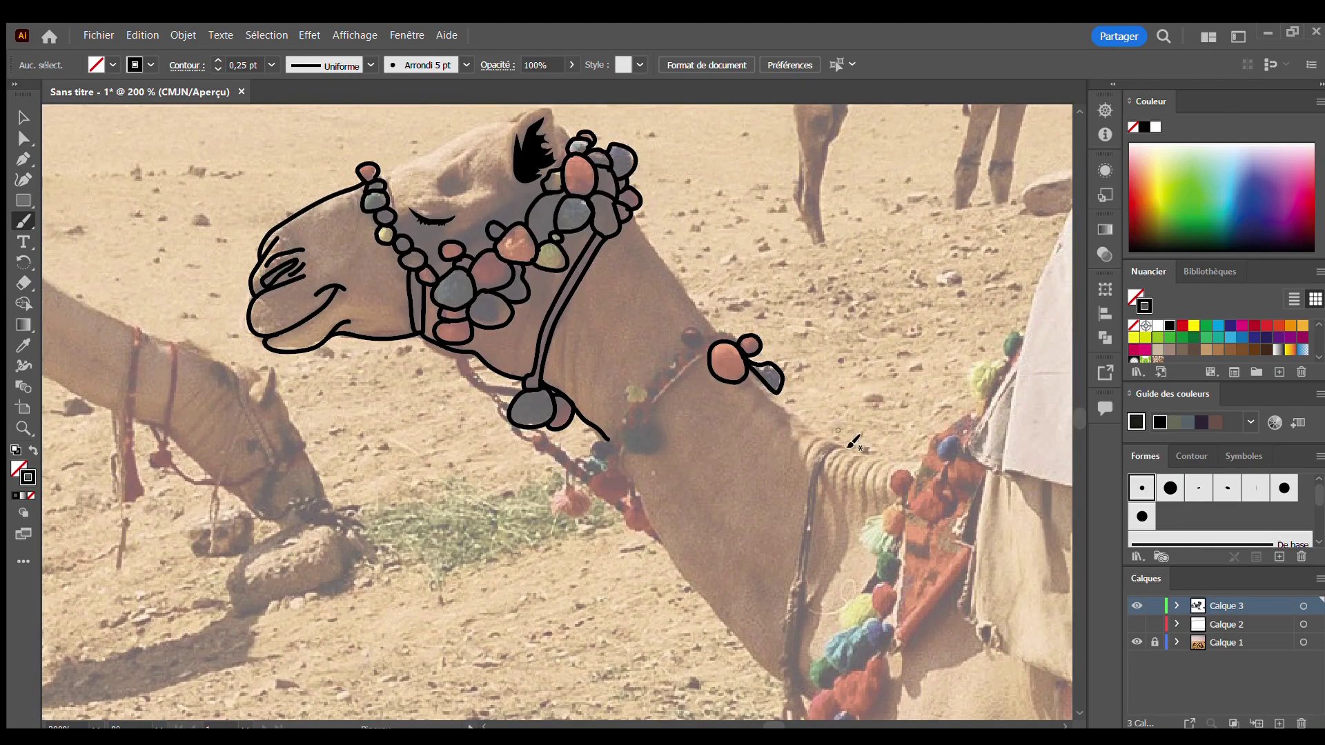
scroll(459, 224, "up", 1)
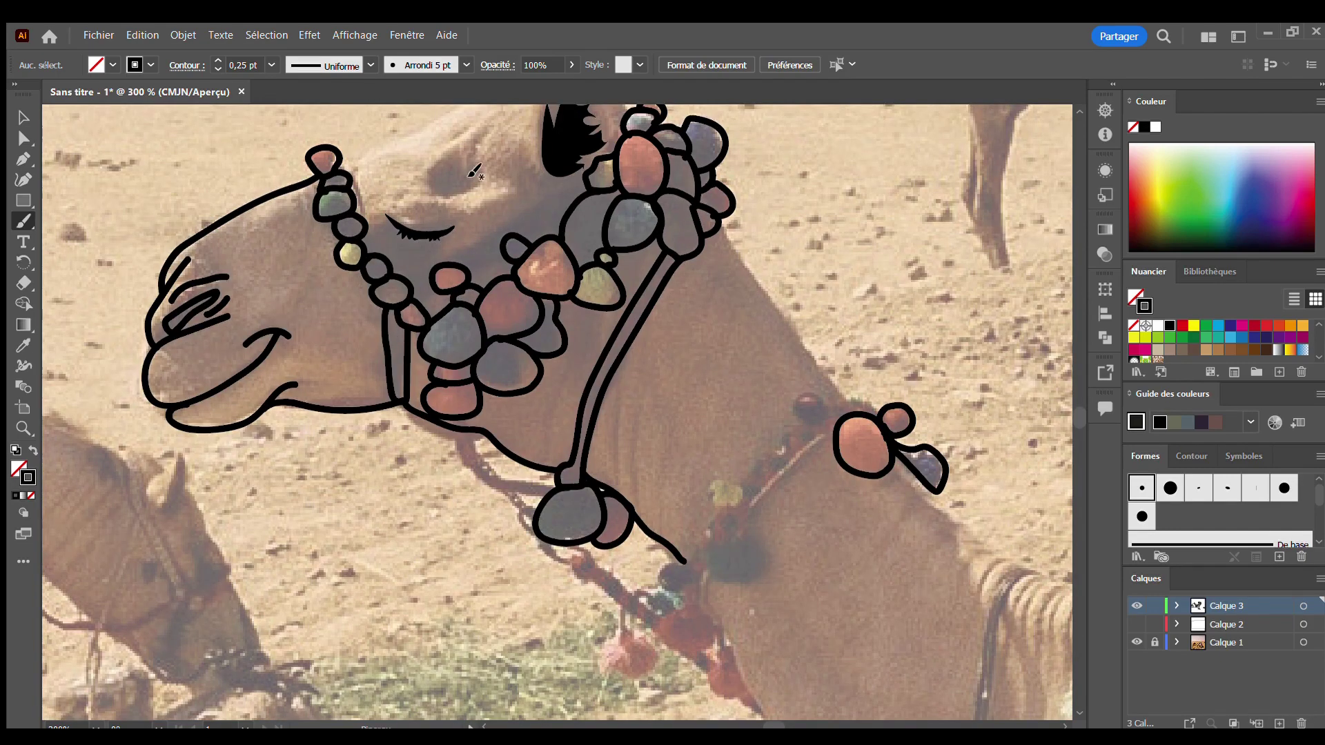
scroll(475, 171, "down", 1)
scroll(518, 228, "up", 4)
scroll(728, 432, "up", 3)
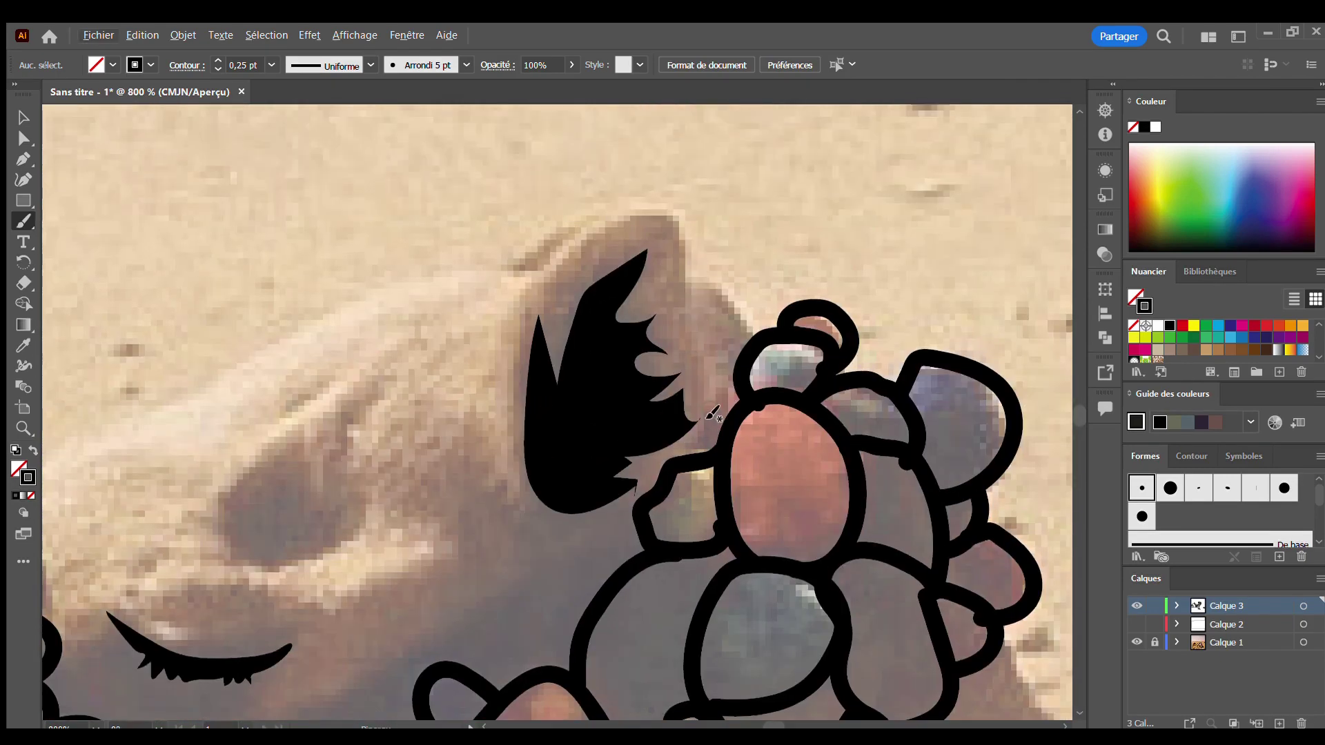
left_click_drag(707, 416, 505, 300)
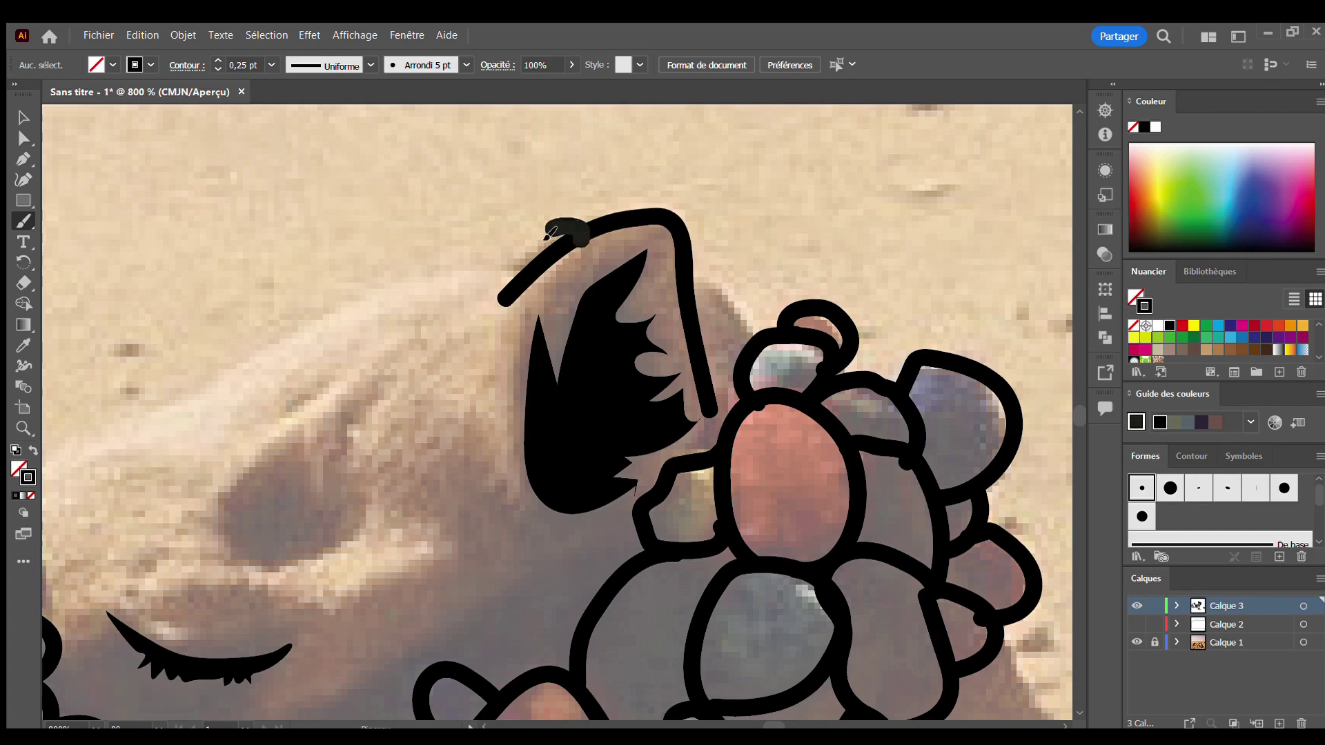
mouse_move(550, 234)
left_mouse_down()
mouse_move(90, 435)
mouse_move(812, 323)
left_mouse_up()
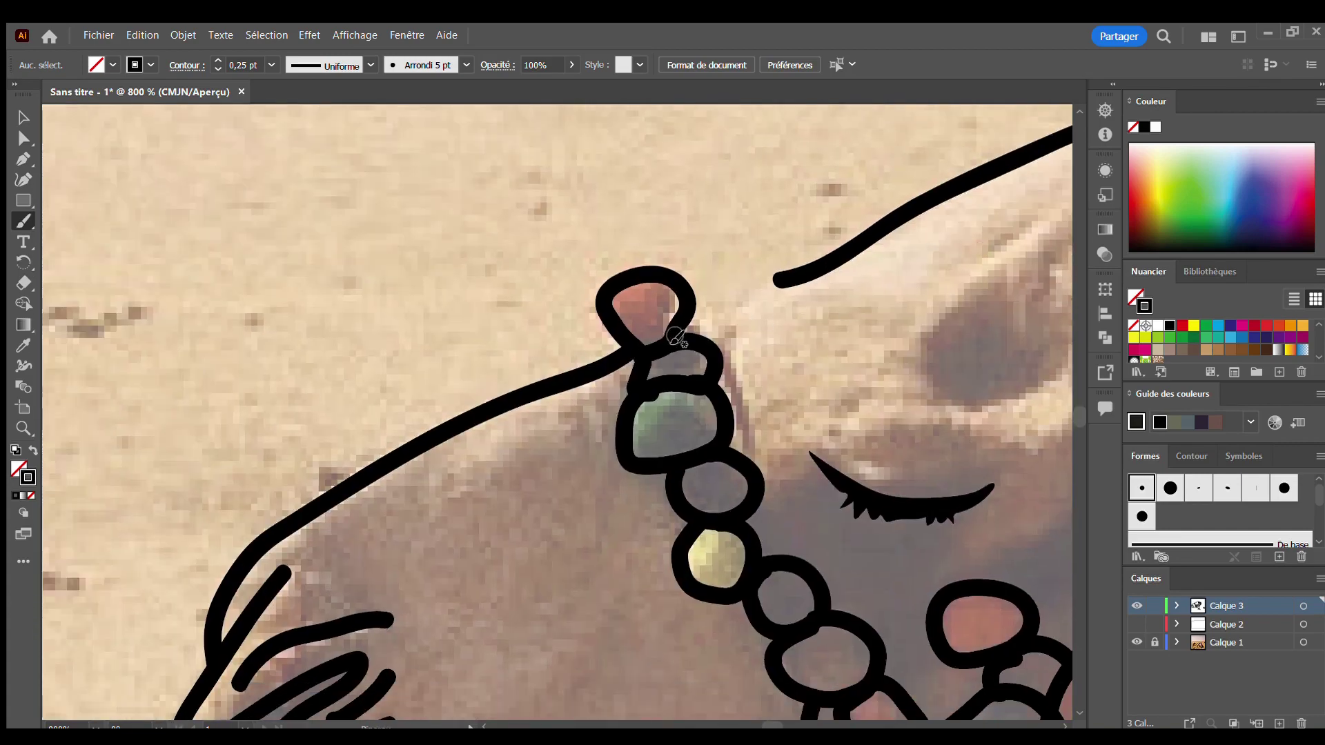
left_click_drag(676, 336, 794, 274)
scroll(793, 276, "down", 4)
scroll(995, 260, "up", 3)
scroll(521, 236, "up", 2)
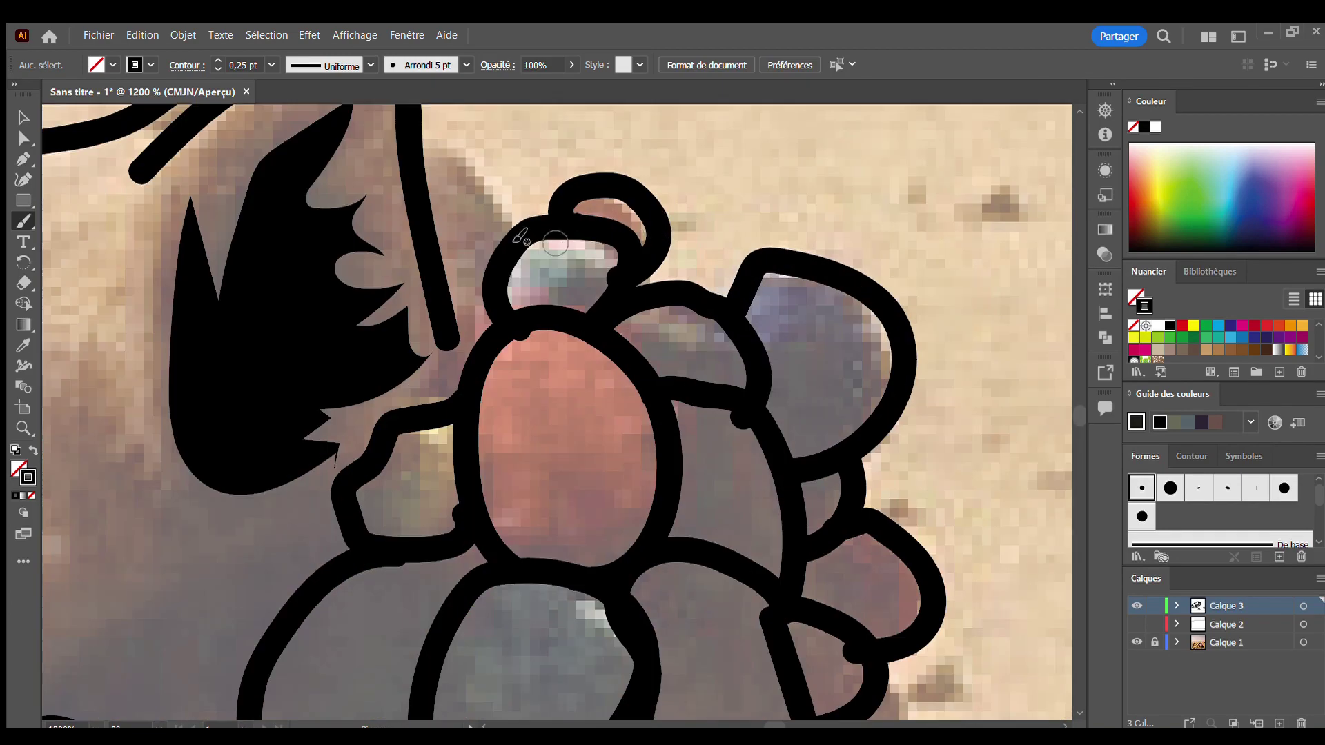
left_click_drag(524, 345, 408, 222)
scroll(625, 276, "down", 3)
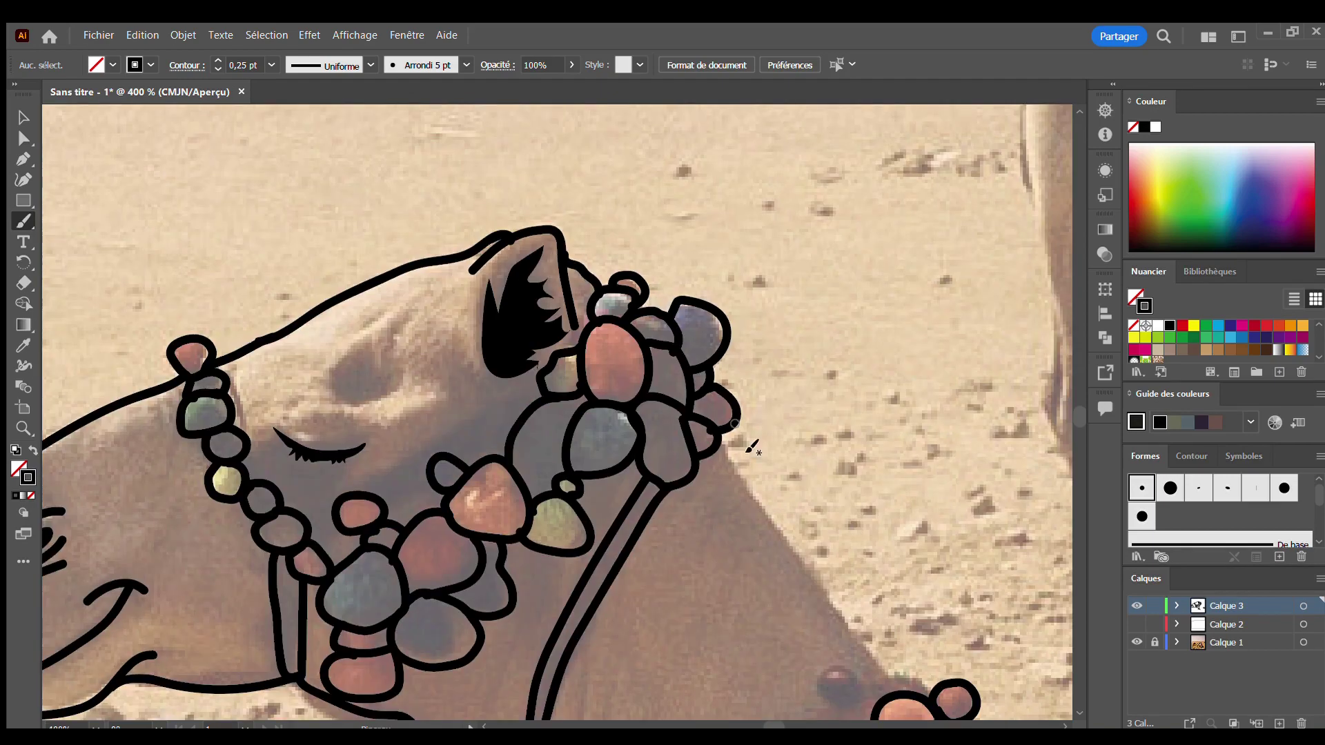
scroll(783, 482, "down", 2)
scroll(710, 497, "down", 5)
scroll(483, 448, "up", 2)
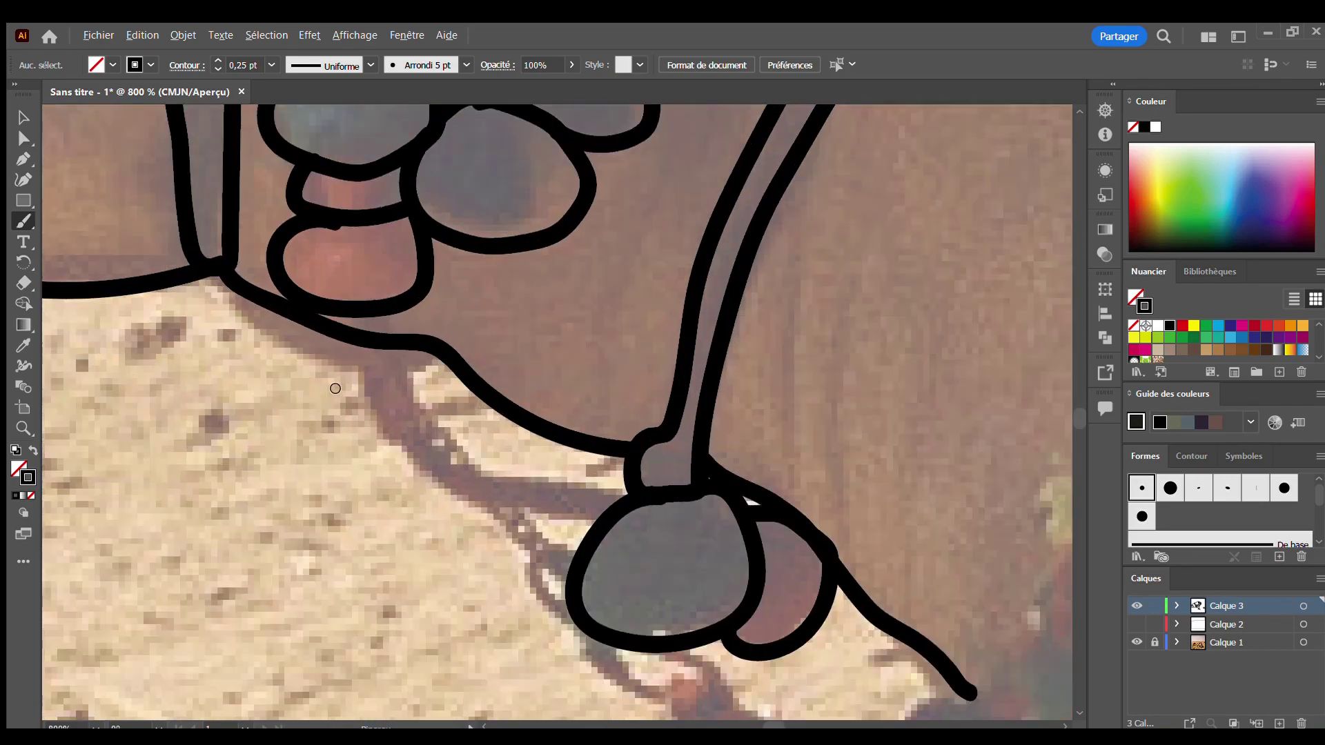
Trace the harness strap line under the camel's neck
scroll(336, 388, "up", 1)
mouse_move(225, 336)
left_mouse_down()
mouse_move(355, 385)
mouse_move(437, 497)
mouse_move(536, 572)
left_mouse_up()
left_click_drag(562, 643, 616, 702)
scroll(700, 592, "down", 2)
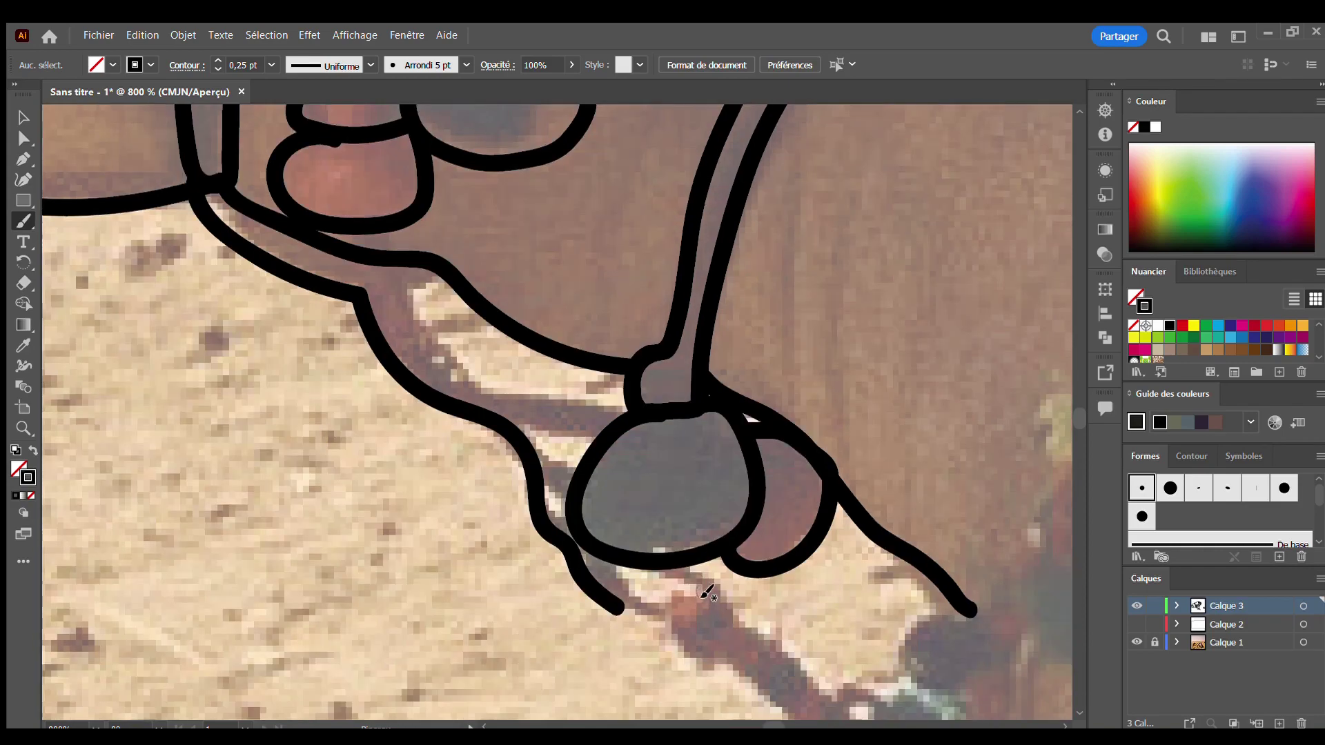
scroll(701, 591, "down", 2)
scroll(649, 528, "up", 2)
Draw two hanging pompoms with their stems and the bead above them
scroll(649, 528, "down", 2)
scroll(849, 518, "up", 1)
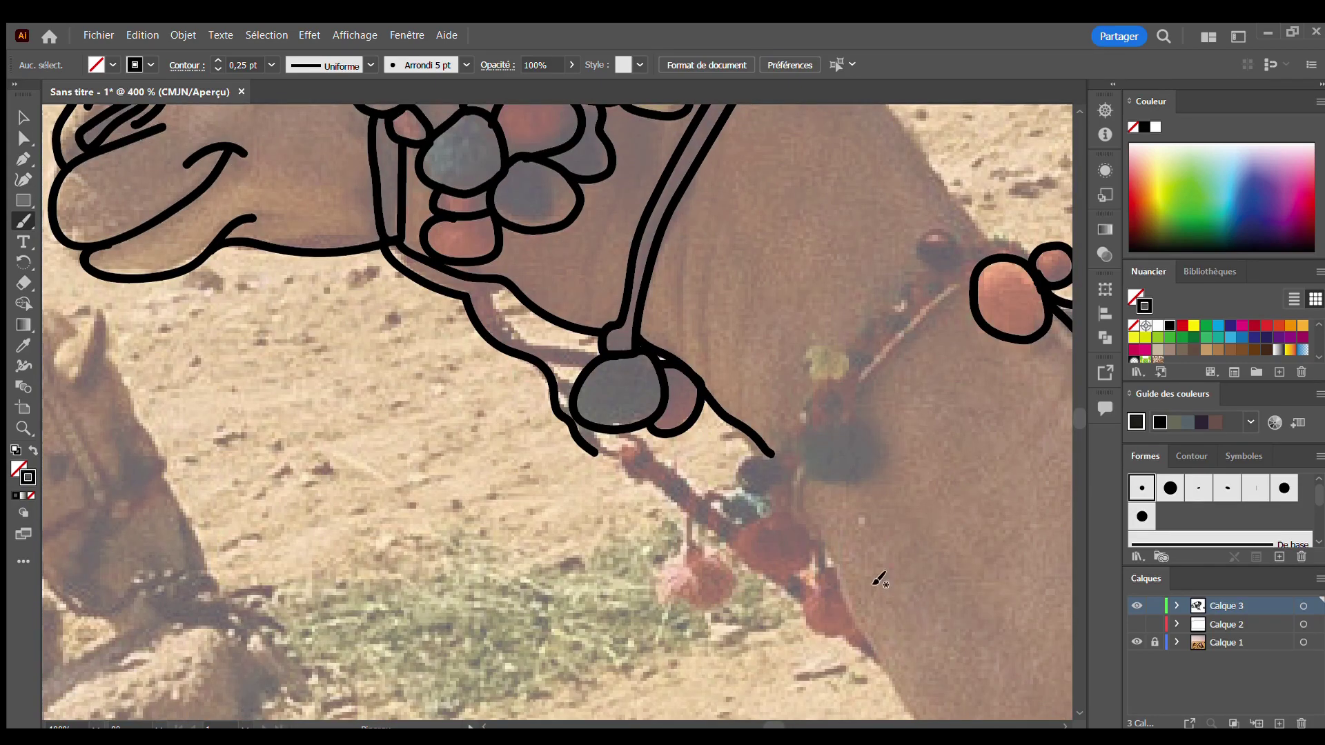
scroll(857, 518, "down", 2)
scroll(940, 473, "down", 1)
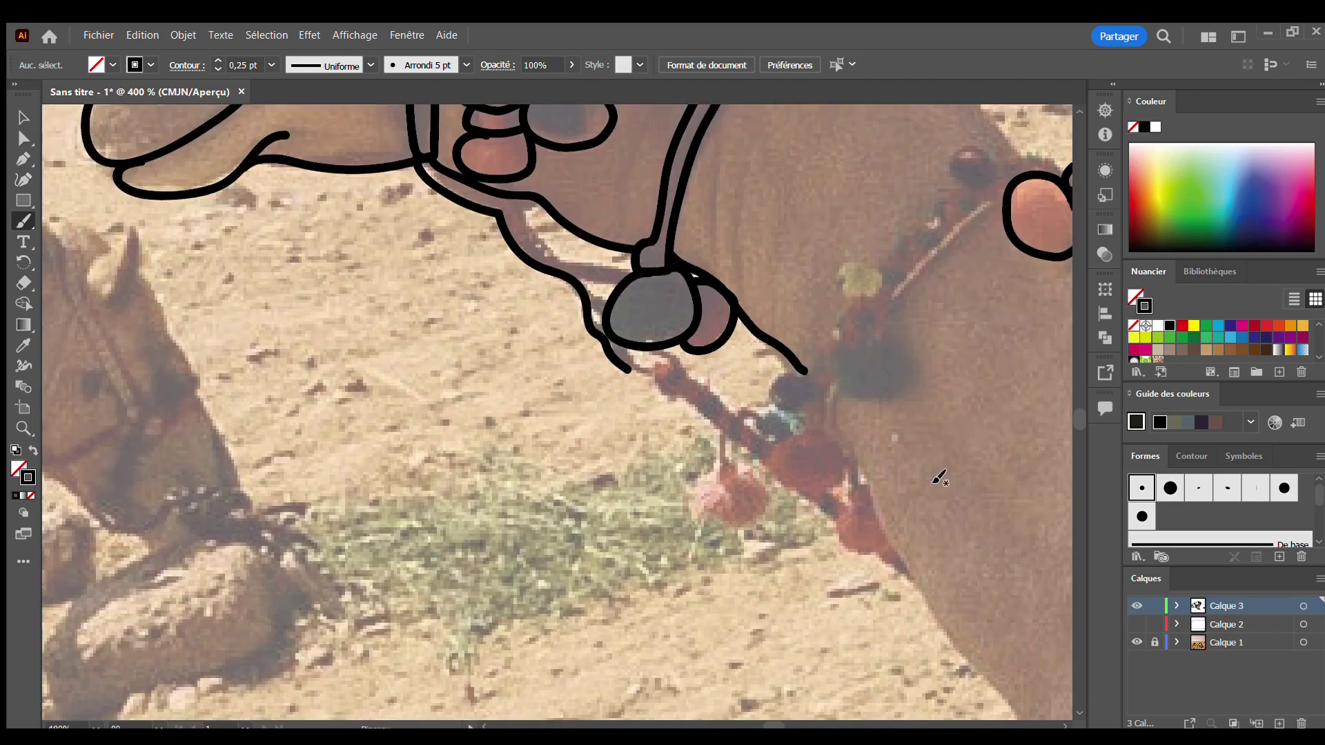
scroll(508, 473, "up", 2)
mouse_move(507, 469)
left_mouse_down()
mouse_move(582, 555)
mouse_move(469, 472)
mouse_move(566, 344)
left_mouse_up()
left_click_drag(509, 472, 556, 366)
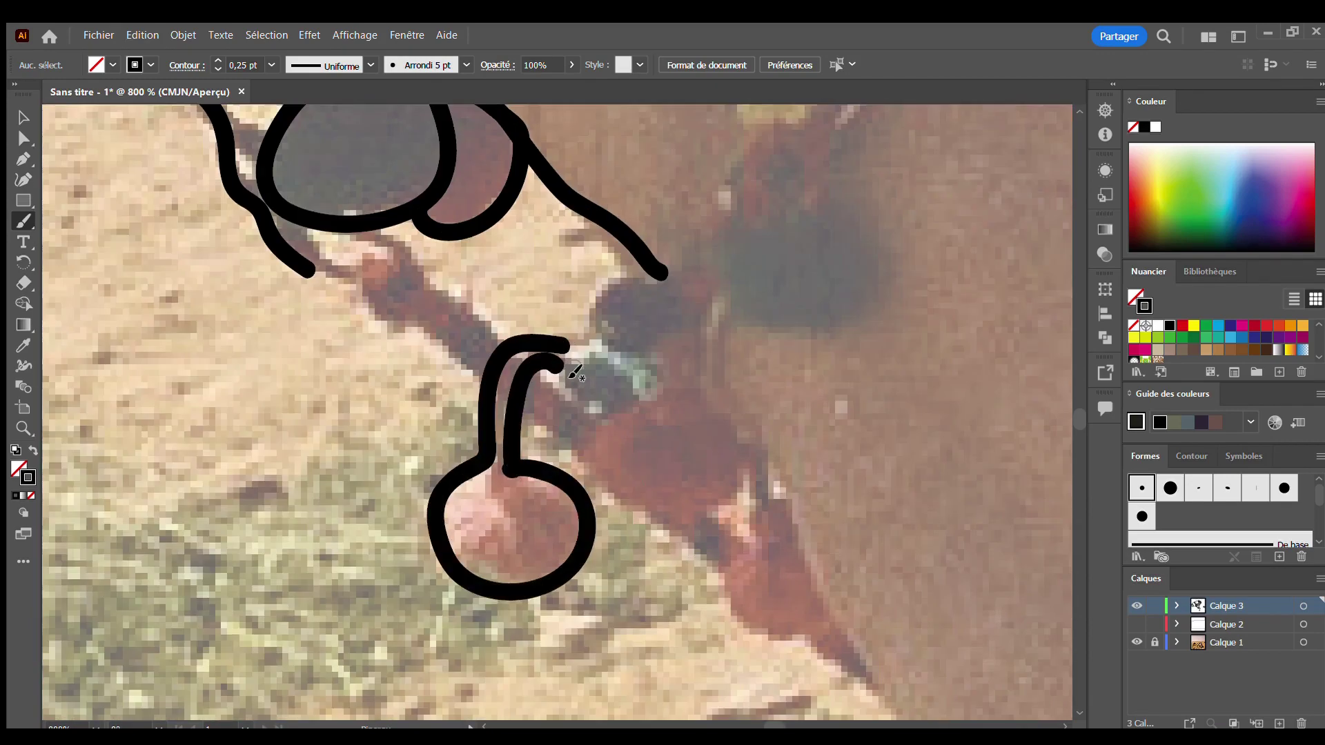
mouse_move(585, 450)
left_mouse_down()
mouse_move(719, 405)
mouse_move(627, 526)
mouse_move(580, 450)
left_mouse_up()
mouse_move(653, 414)
left_mouse_down()
mouse_move(627, 344)
mouse_move(683, 339)
mouse_move(666, 392)
left_mouse_up()
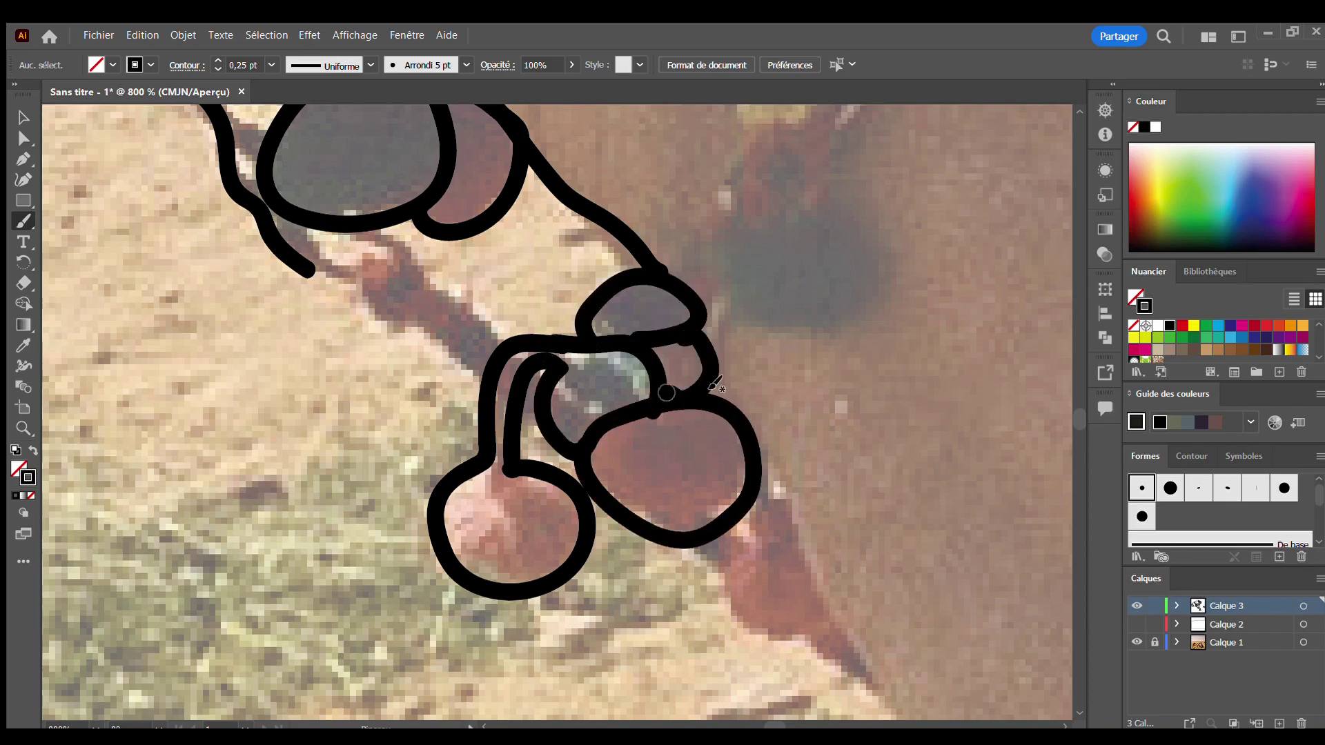
mouse_move(683, 271)
left_mouse_down()
mouse_move(721, 290)
mouse_move(711, 220)
mouse_move(838, 200)
mouse_move(752, 329)
left_mouse_up()
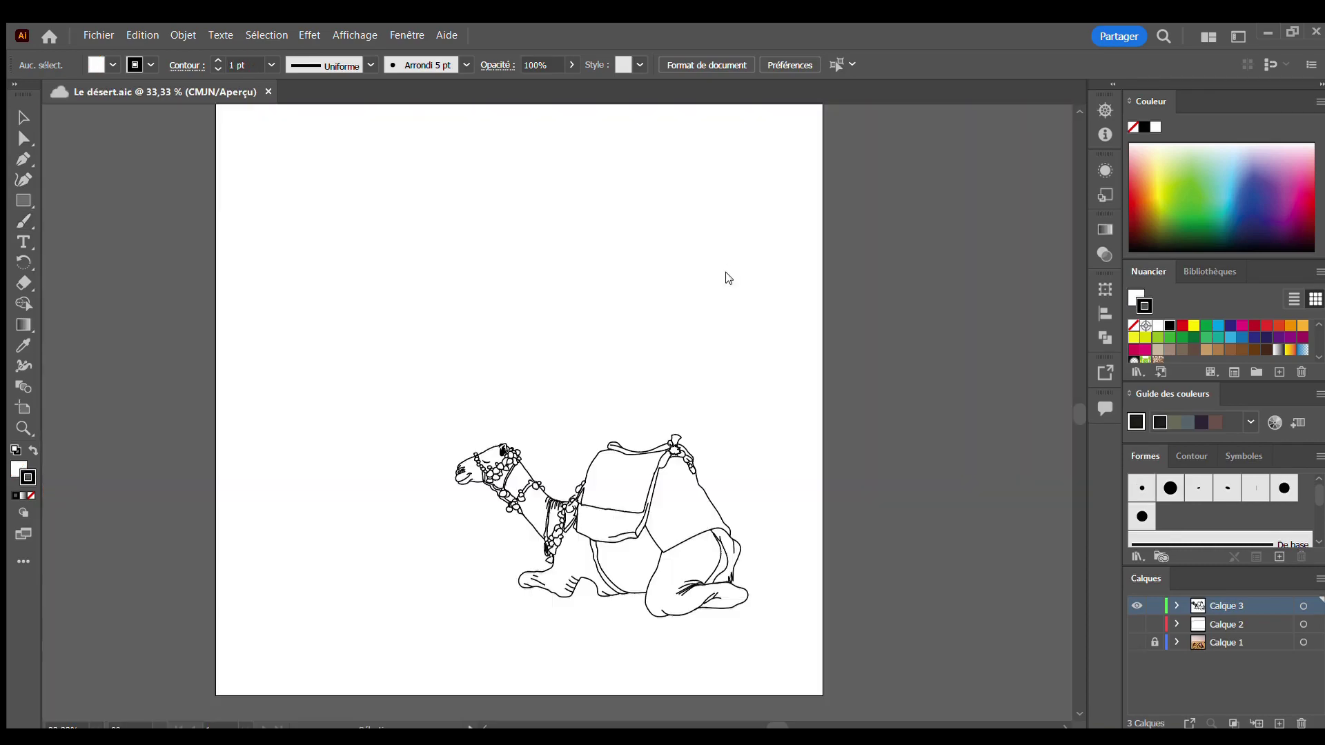
Show the desert photo and add a new layer for the grazing camel
left_click(1137, 643)
left_click(1276, 723)
scroll(423, 557, "up", 5)
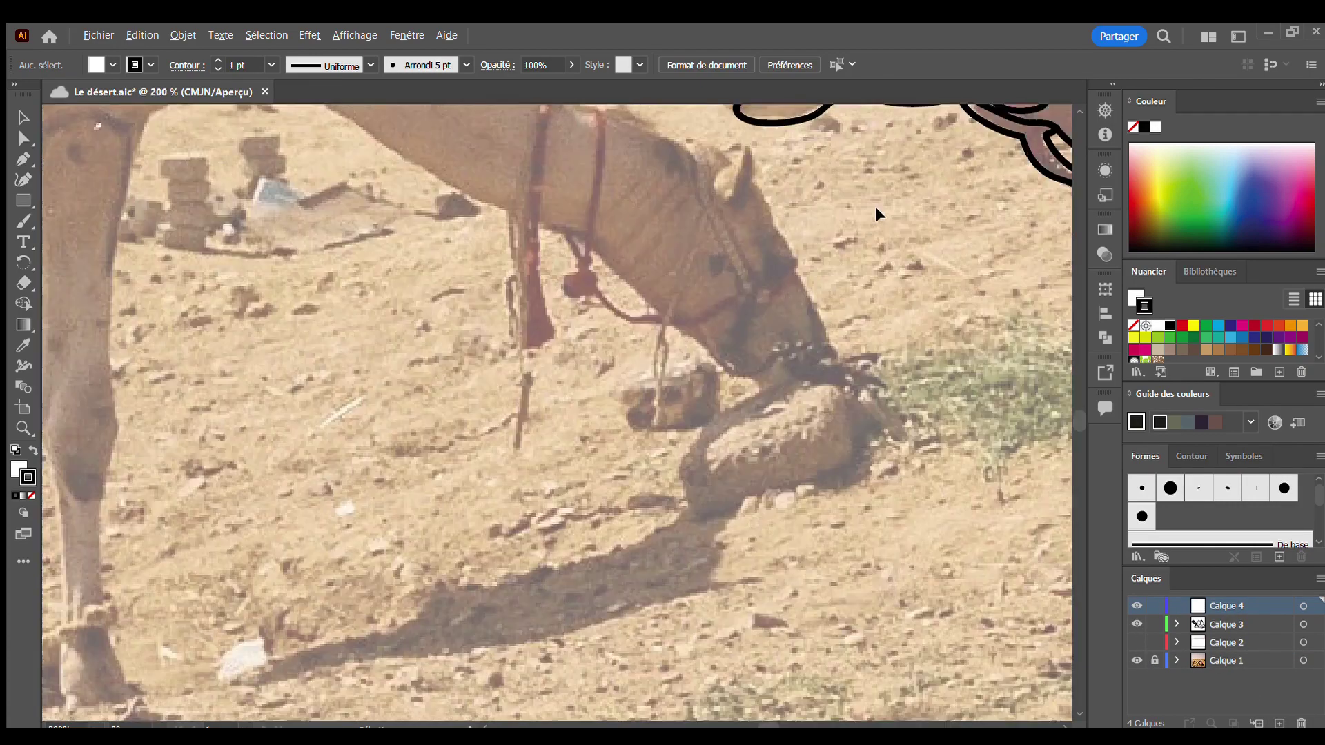
scroll(874, 205, "up", 3)
scroll(743, 294, "up", 2)
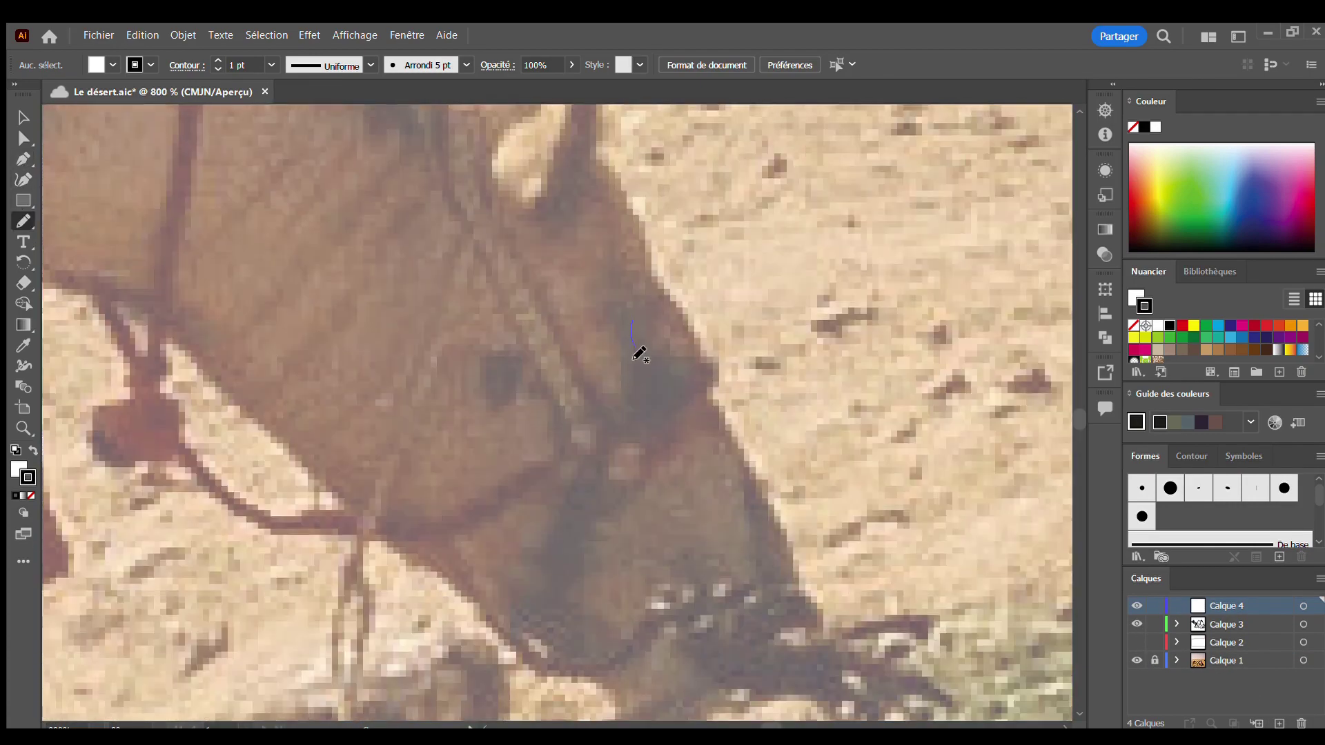
Paint the grazing camel's eye as a black Blob Brush shape
left_click_drag(625, 337, 630, 325)
key("shift+x")
key("v")
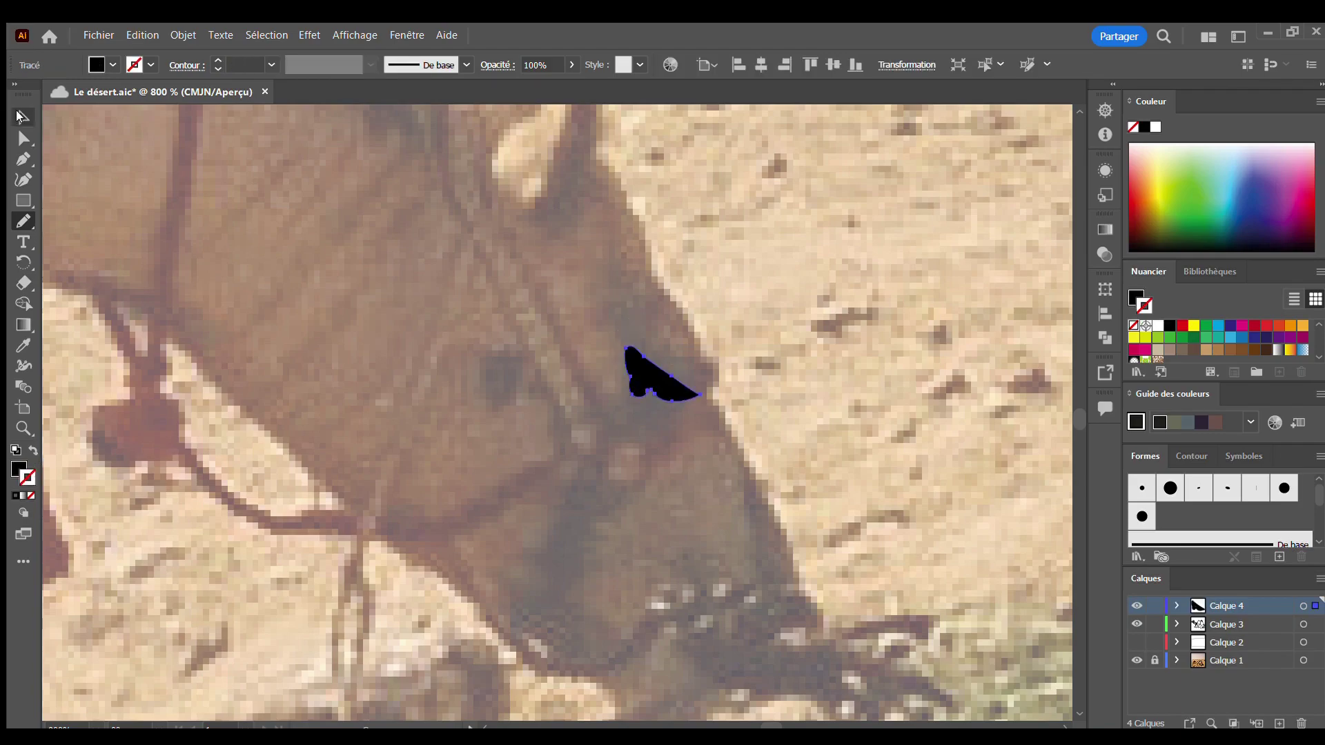
Switch to the Paintbrush with a black stroke and no fill
scroll(746, 398, "down", 2)
scroll(746, 399, "right", 2)
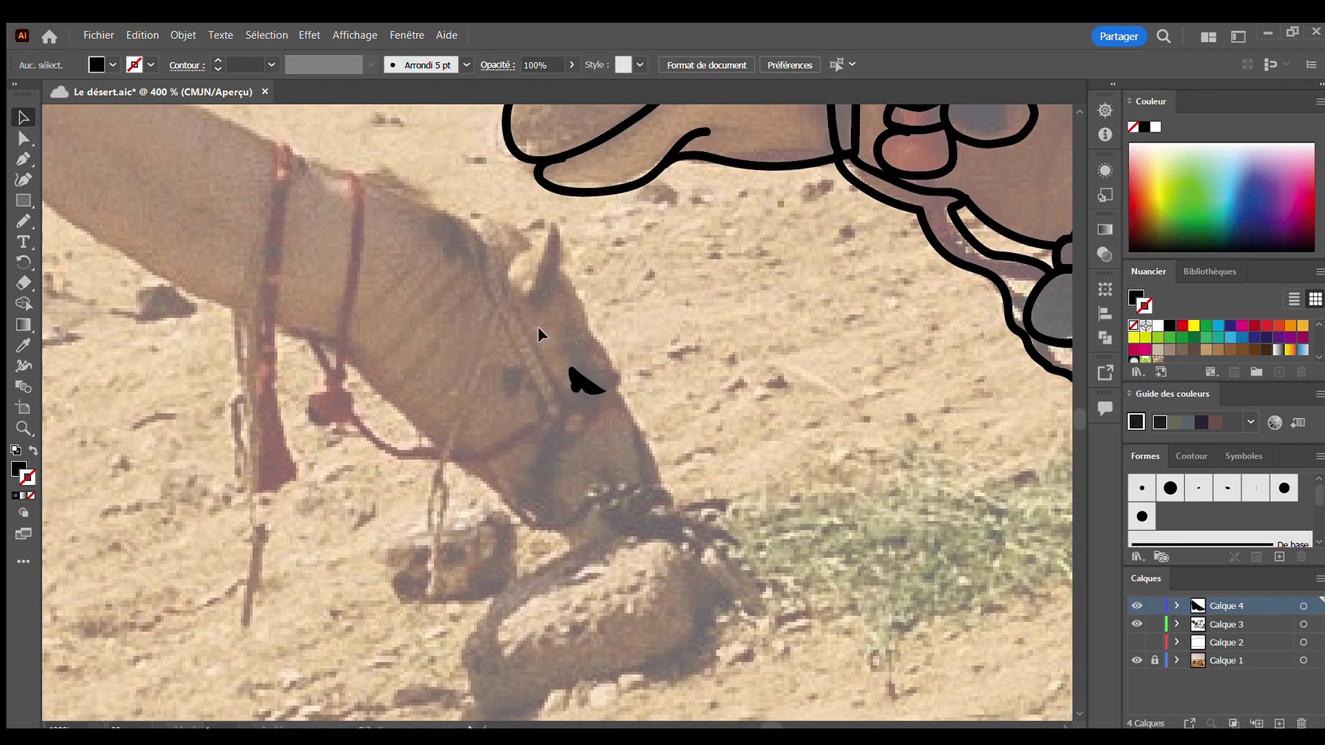
left_click(21, 219)
scroll(644, 314, "down", 4)
scroll(743, 283, "up", 3)
key("shift+x")
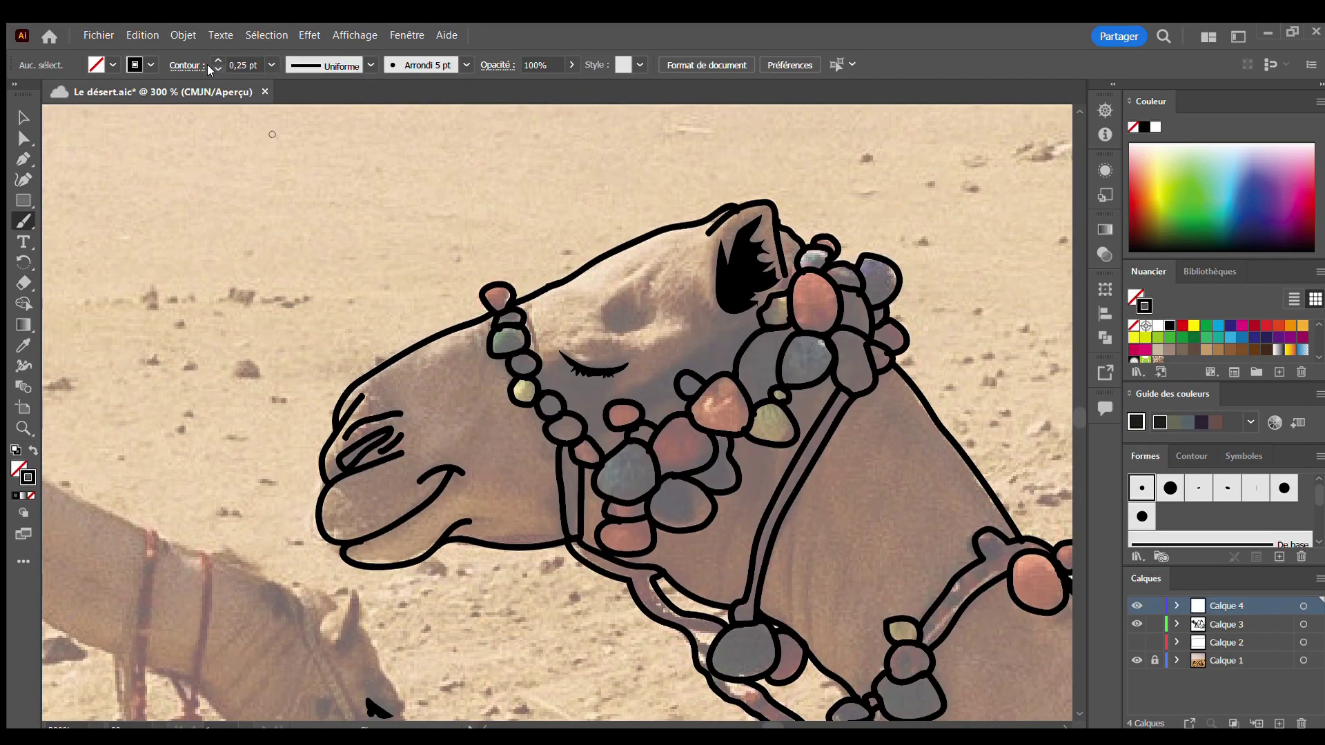
scroll(366, 552, "down", 3)
scroll(286, 394, "up", 4)
Outline the grazing camel's ear, muzzle, chin and forehead down to the nose
left_click_drag(268, 397, 448, 413)
scroll(565, 394, "down", 3)
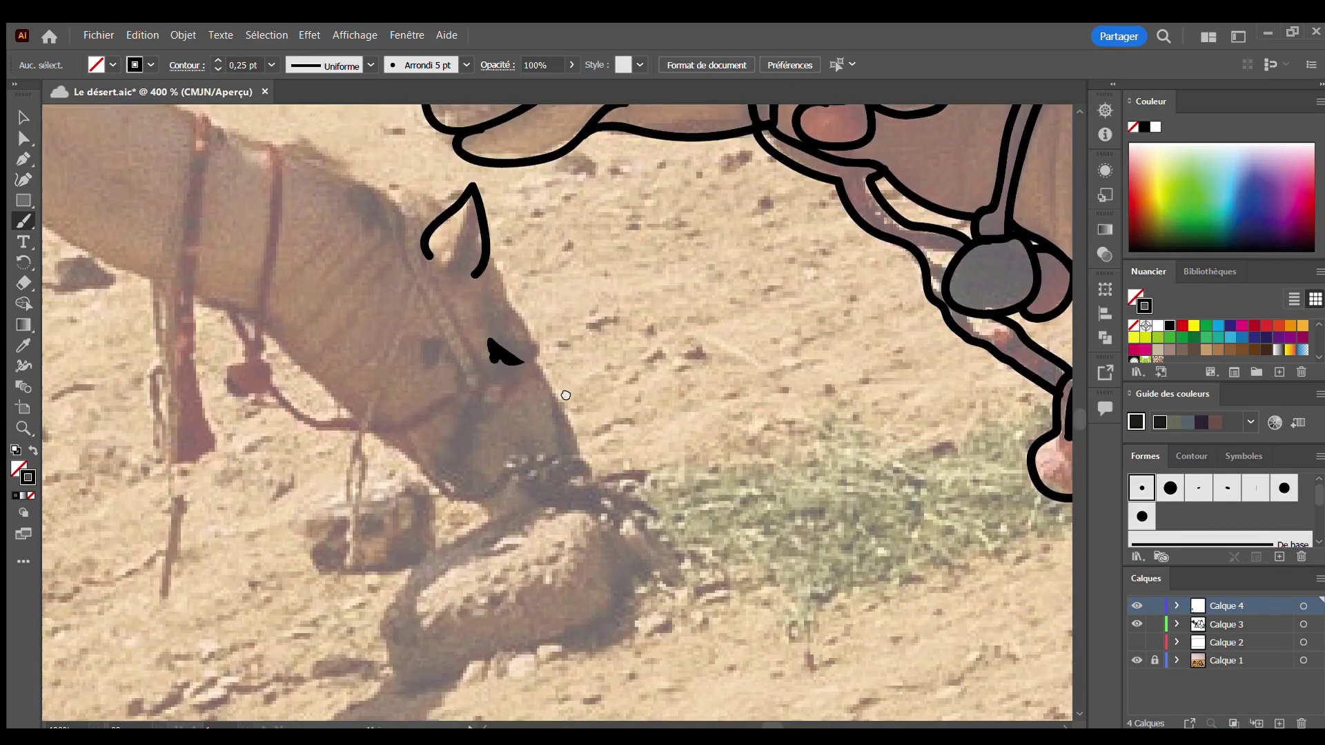
scroll(566, 395, "down", 2)
scroll(566, 395, "right", 1)
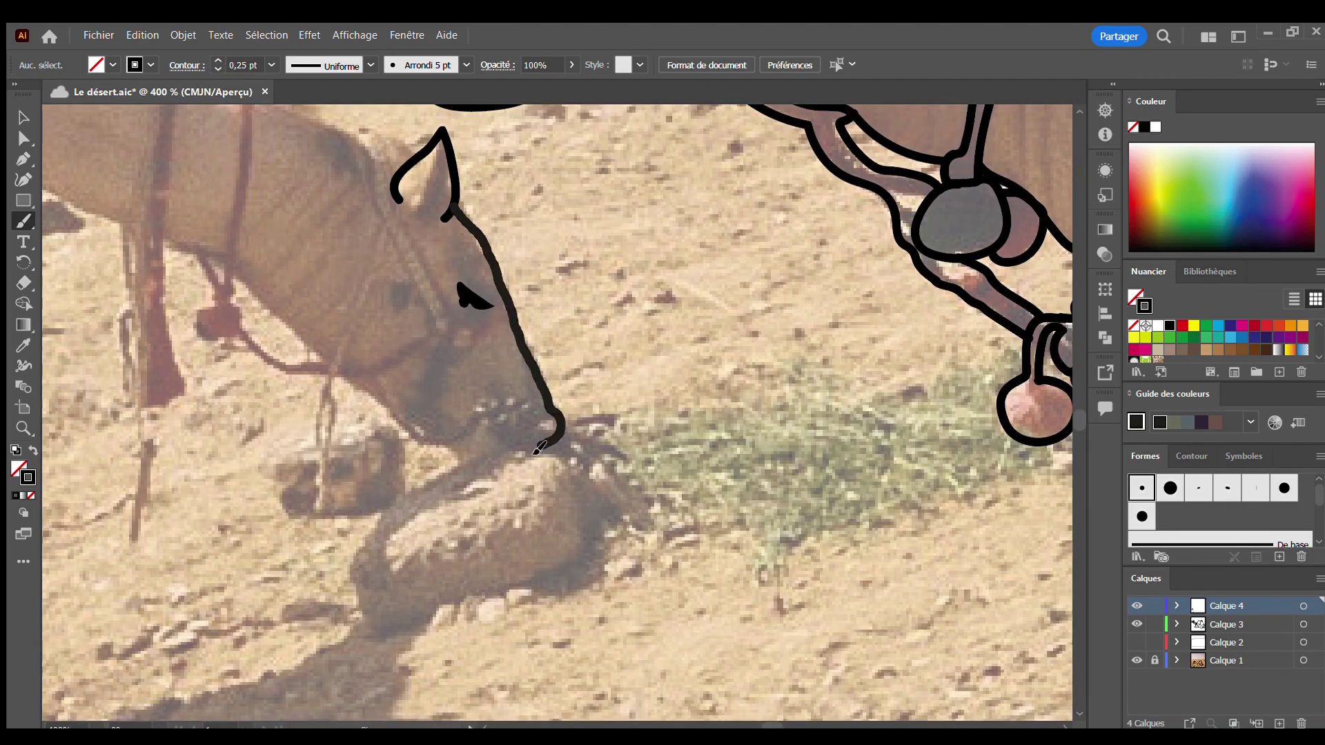
left_click_drag(535, 452, 461, 466)
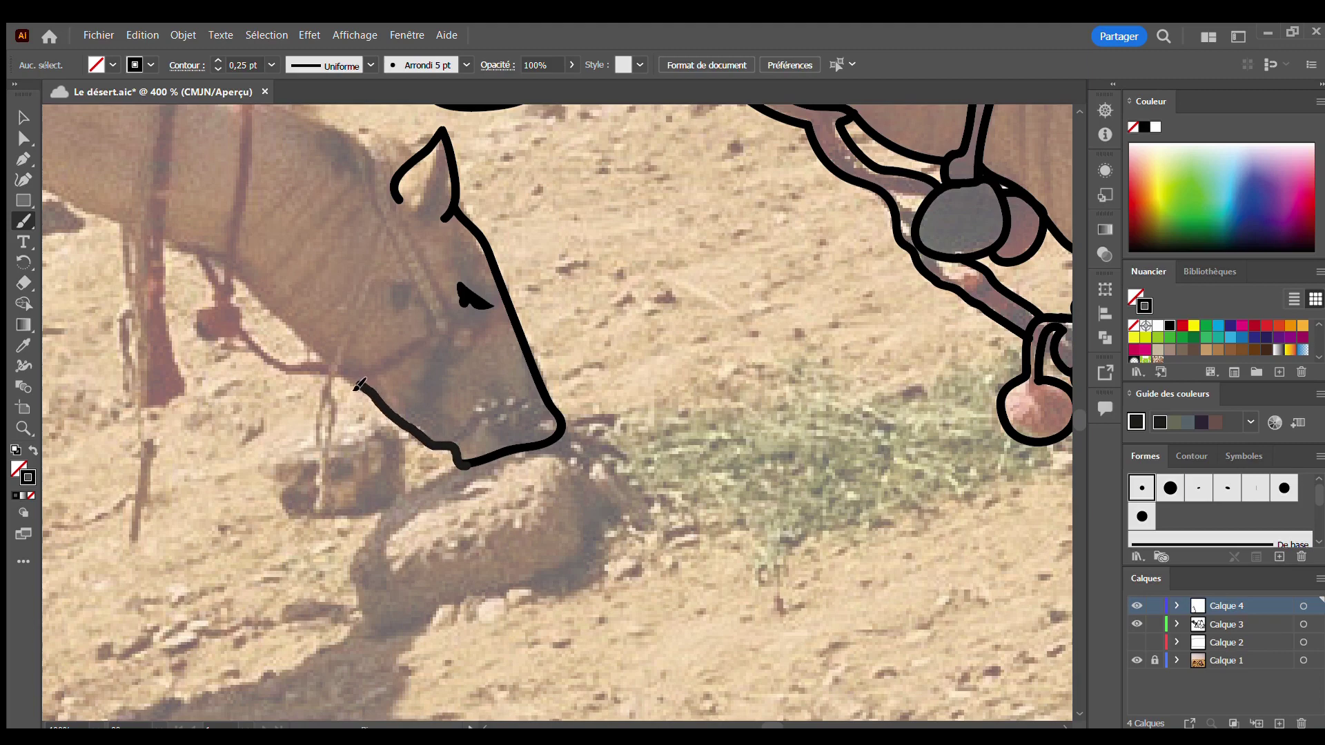
left_click_drag(342, 369, 386, 395)
left_click_drag(338, 124, 439, 331)
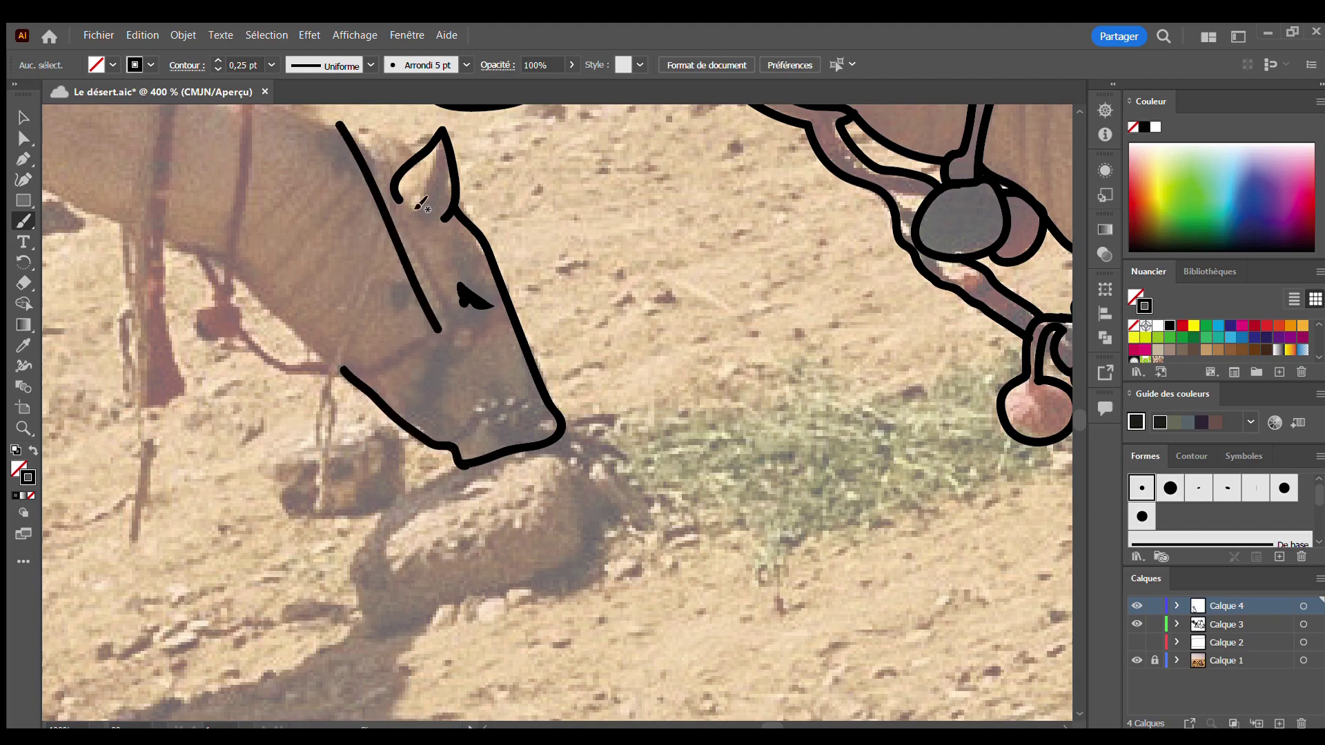
mouse_move(417, 269)
left_mouse_down()
mouse_move(449, 319)
mouse_move(517, 329)
left_mouse_up()
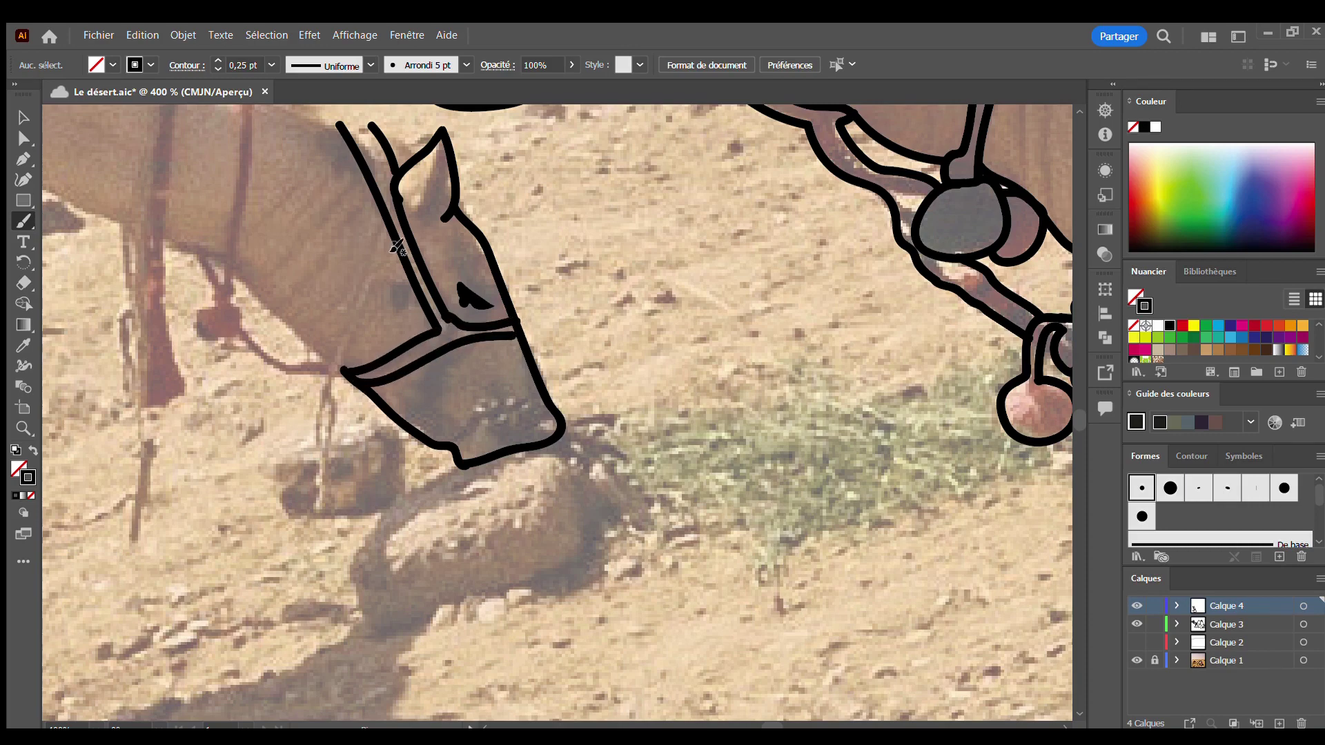
Trace the halter strap, the hanging rope and the front leg
left_click_drag(396, 246, 342, 375)
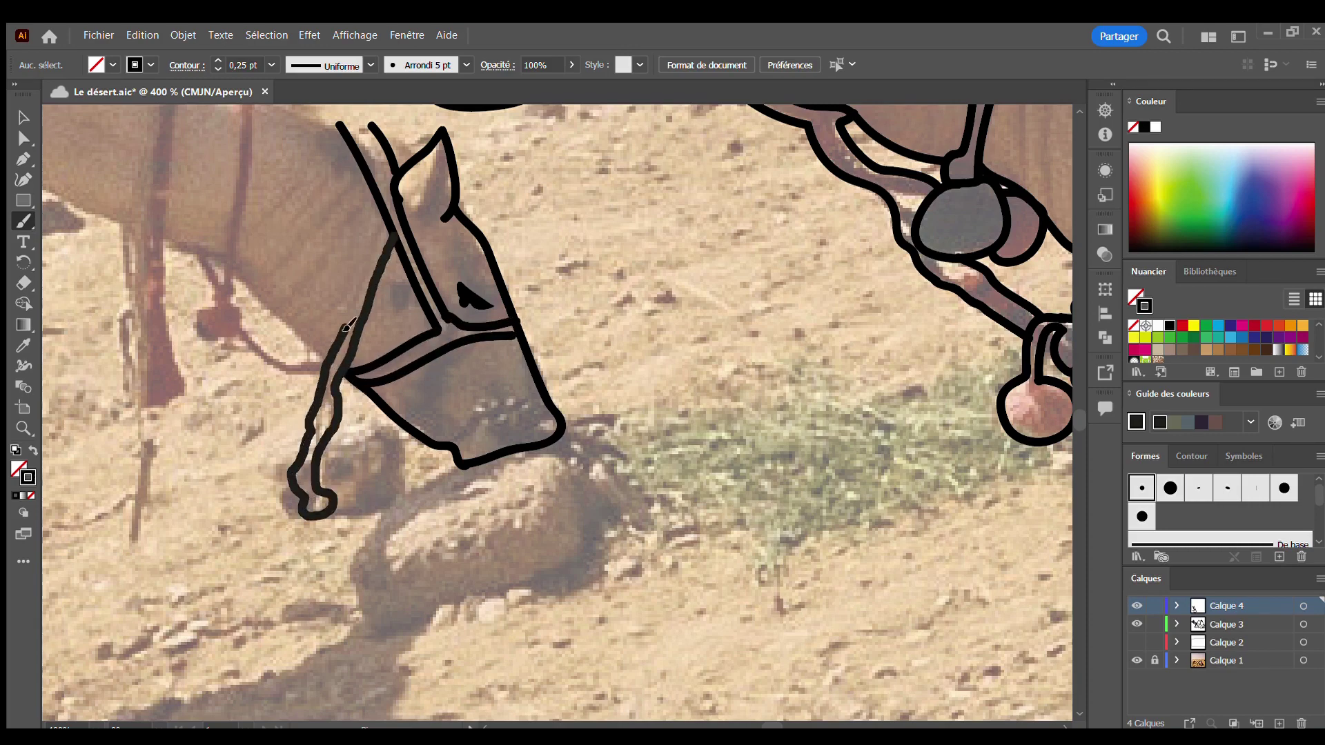
left_click_drag(325, 376, 237, 335)
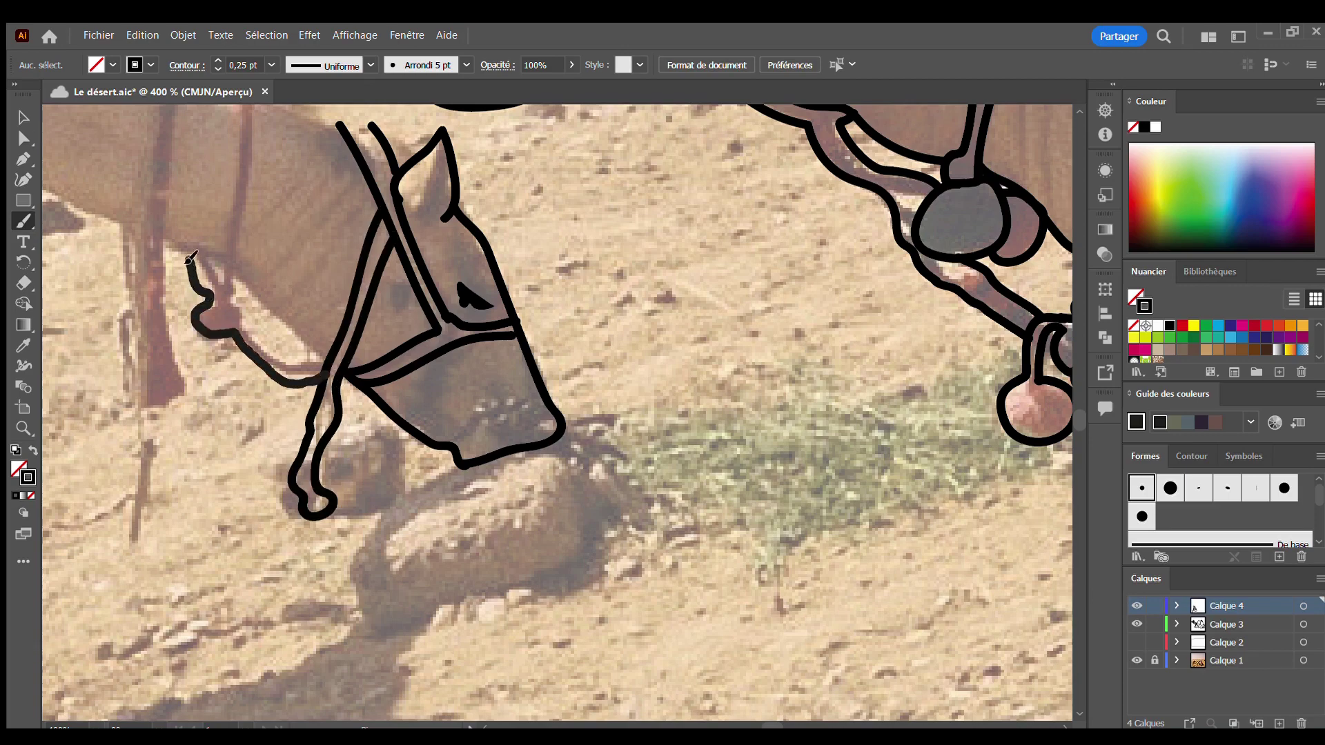
left_click_drag(191, 256, 159, 238)
left_click_drag(243, 243, 367, 232)
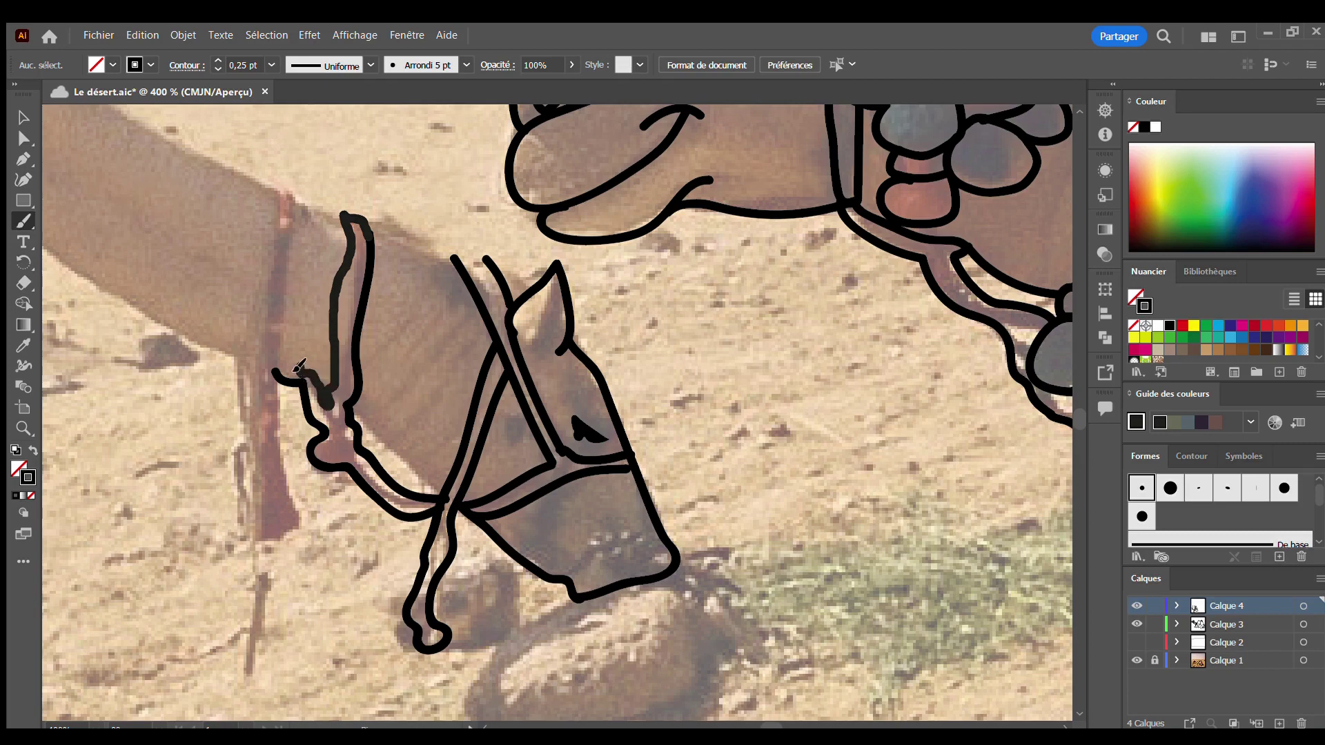
left_click_drag(298, 367, 275, 376)
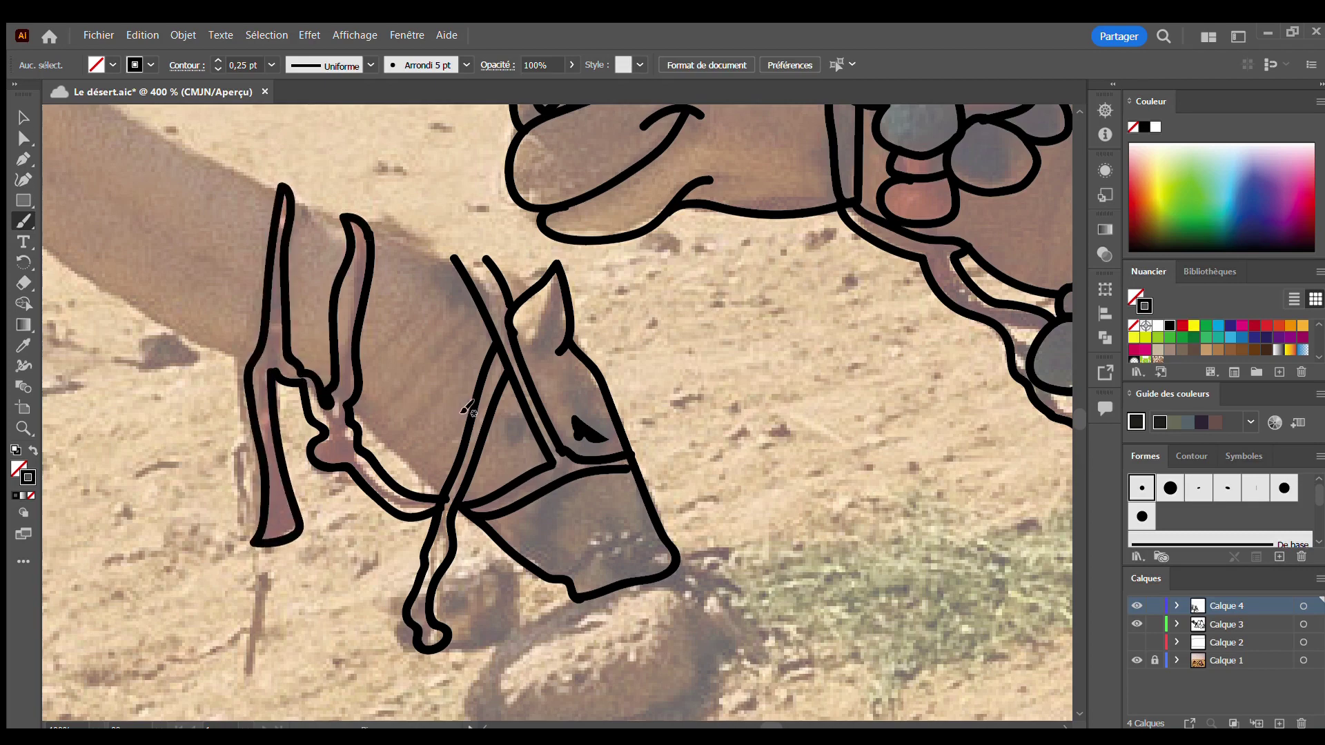
Trace the upper neck line to the ear and add neck wrinkle lines
left_click_drag(452, 257, 360, 230)
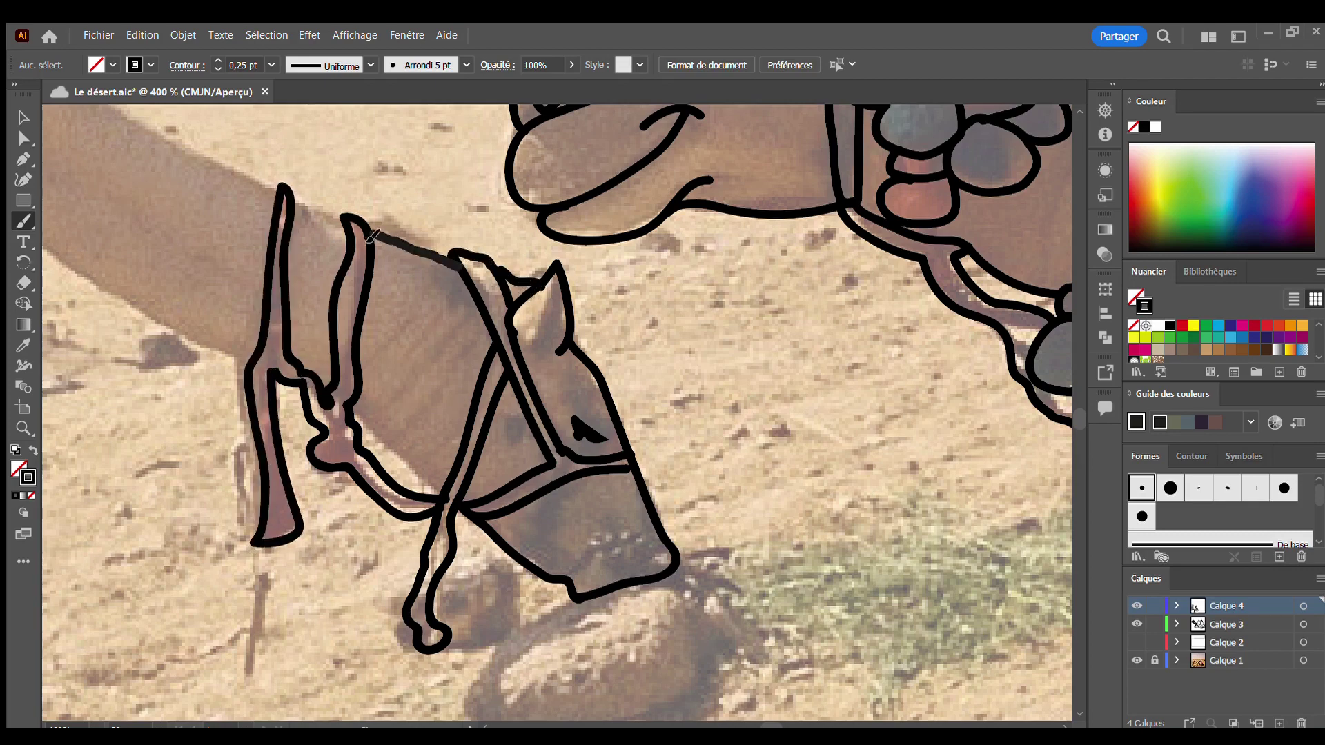
left_click_drag(356, 411, 357, 412)
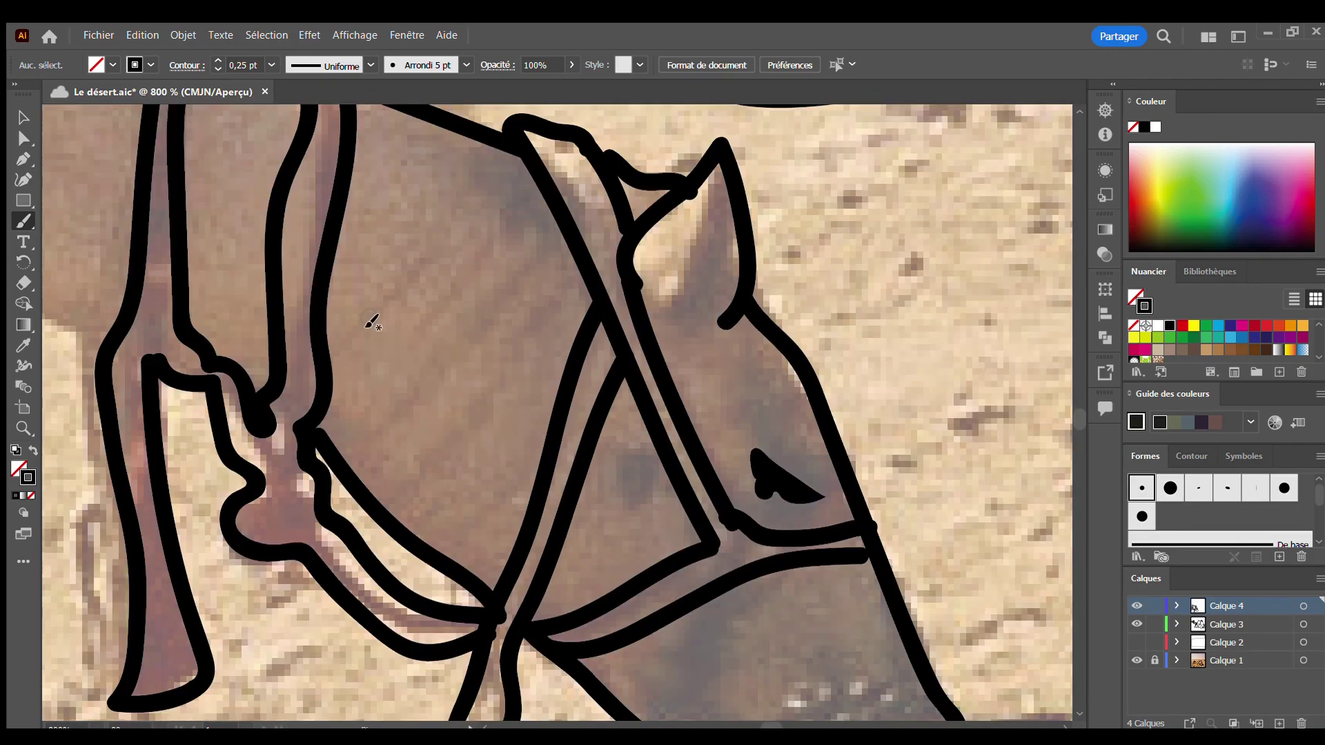
left_click_drag(488, 251, 354, 325)
mouse_move(497, 271)
left_mouse_down()
mouse_move(379, 337)
mouse_move(386, 362)
left_mouse_up()
left_click_drag(530, 310, 407, 387)
Outline the grazing camel's neck and add short hair strokes
scroll(620, 420, "down", 3)
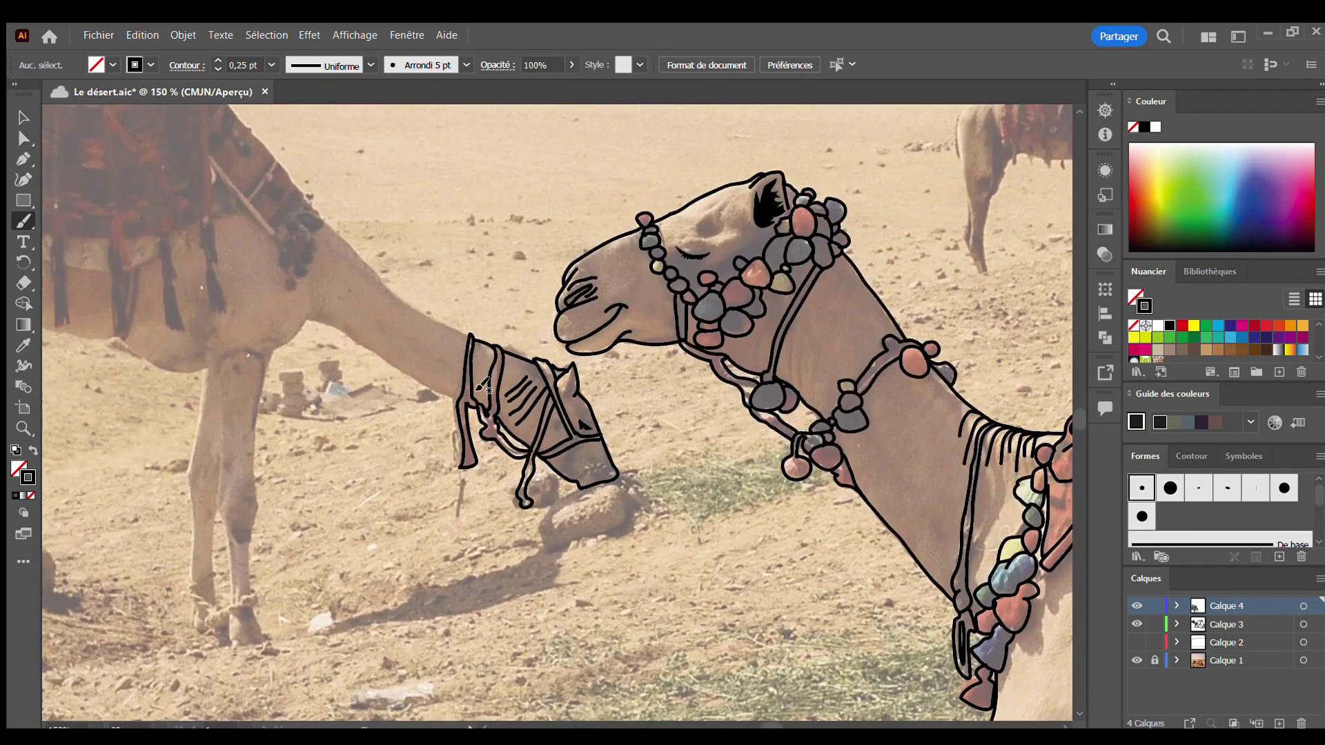
scroll(467, 511, "up", 5)
mouse_move(467, 507)
left_mouse_down()
mouse_move(44, 280)
mouse_move(71, 190)
left_mouse_up()
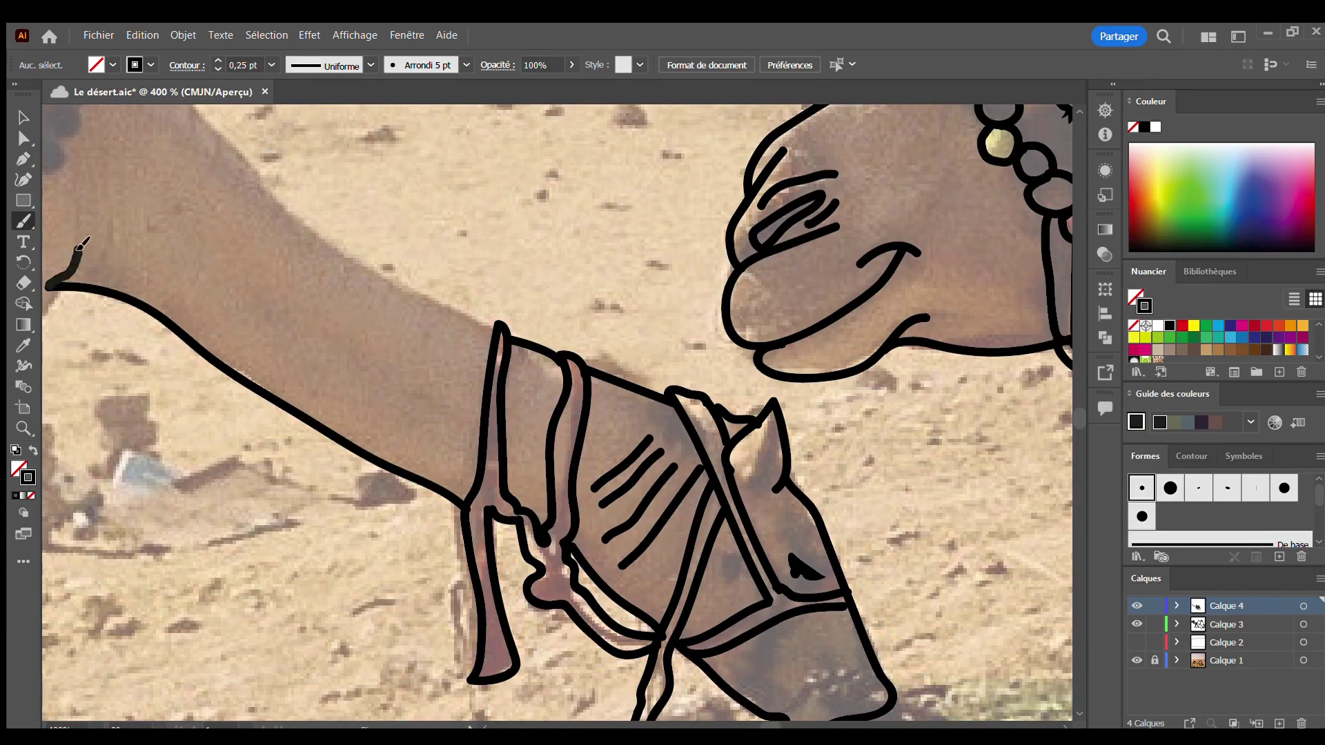
left_click_drag(71, 276, 99, 242)
left_click_drag(85, 279, 127, 255)
scroll(163, 321, "down", 2)
scroll(163, 321, "up", 2)
Trace the front leg, loop around the hoof and outline the ankle band
mouse_move(349, 196)
left_mouse_down()
mouse_move(192, 355)
mouse_move(153, 683)
left_mouse_up()
scroll(153, 683, "down", 2)
scroll(118, 490, "up", 2)
left_click_drag(296, 227, 301, 592)
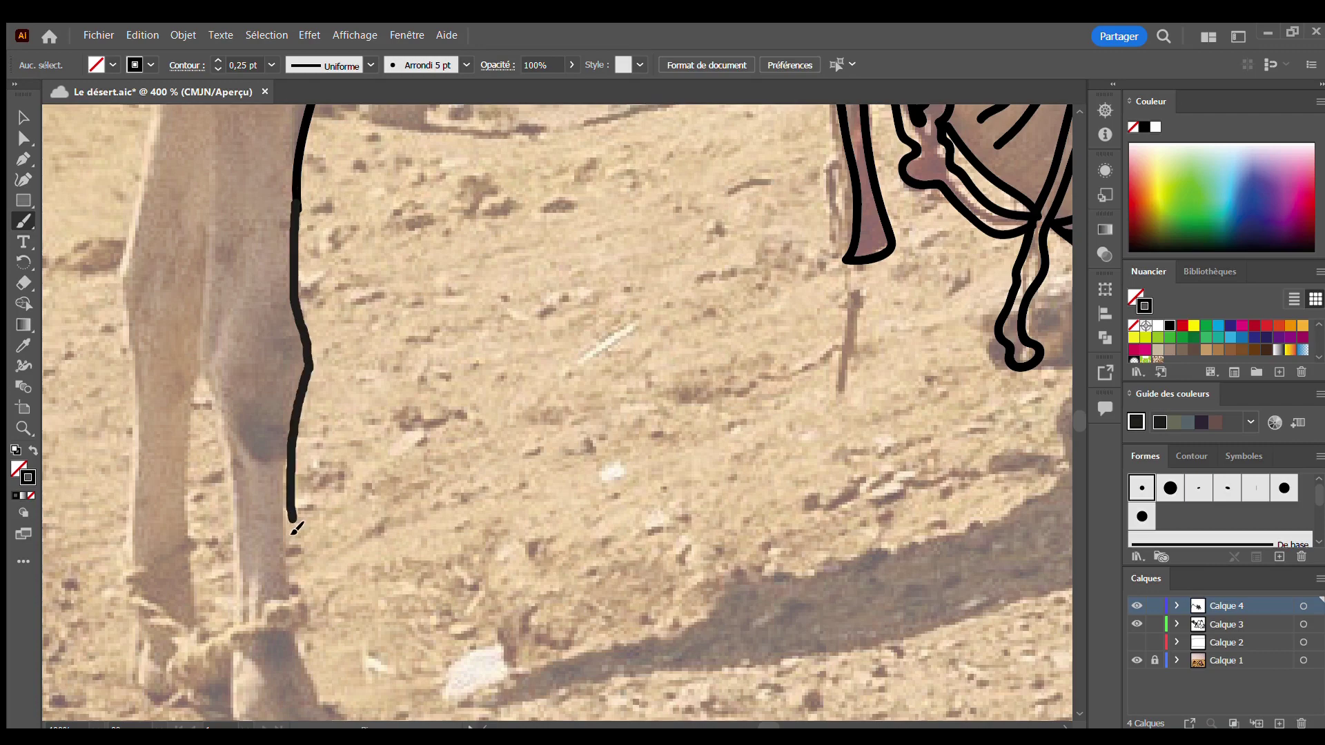
scroll(311, 531, "down", 3)
mouse_move(311, 473)
left_mouse_down()
mouse_move(171, 500)
mouse_move(119, 390)
mouse_move(138, 434)
left_mouse_up()
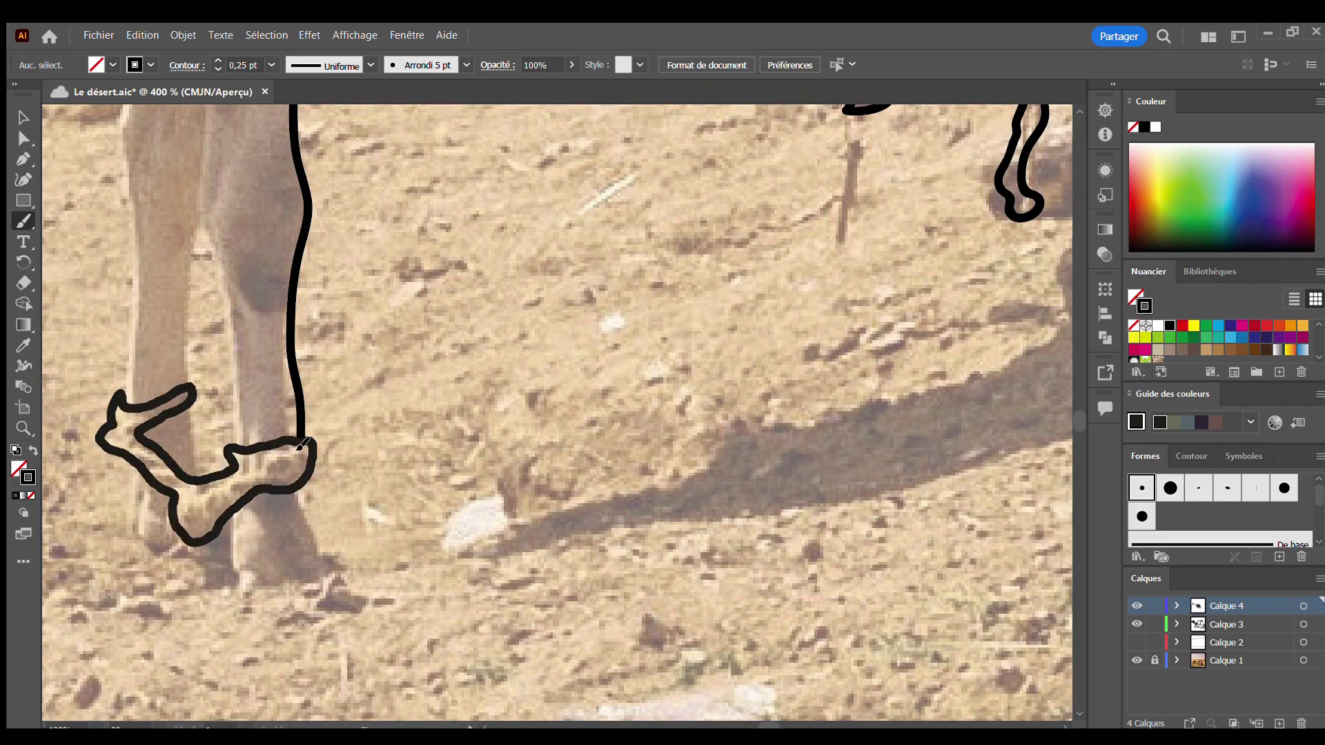
mouse_move(301, 445)
left_mouse_down()
mouse_move(307, 492)
mouse_move(131, 545)
mouse_move(187, 476)
mouse_move(193, 383)
left_mouse_up()
scroll(193, 383, "up", 3)
Trace up the other side of the leg and the second leg's edges
left_click_drag(186, 545, 207, 220)
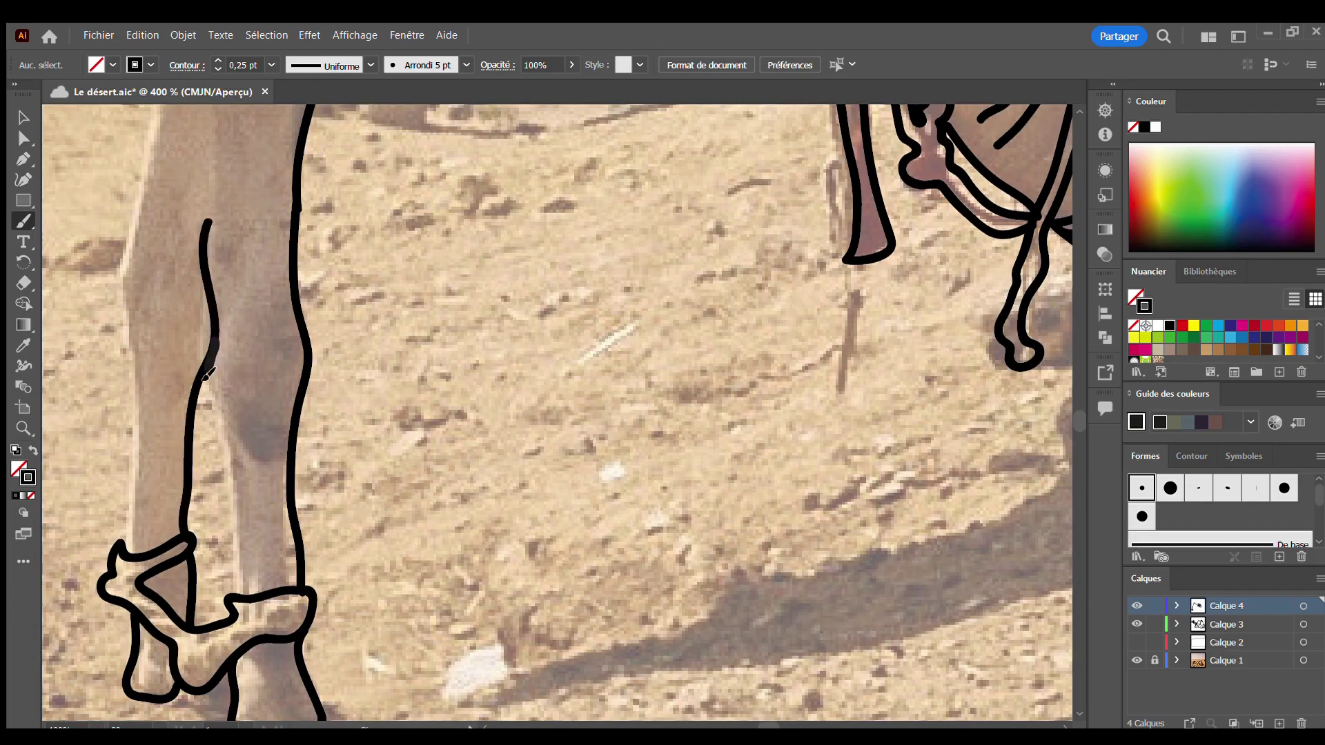
left_click_drag(127, 563, 162, 141)
scroll(248, 600, "up", 6)
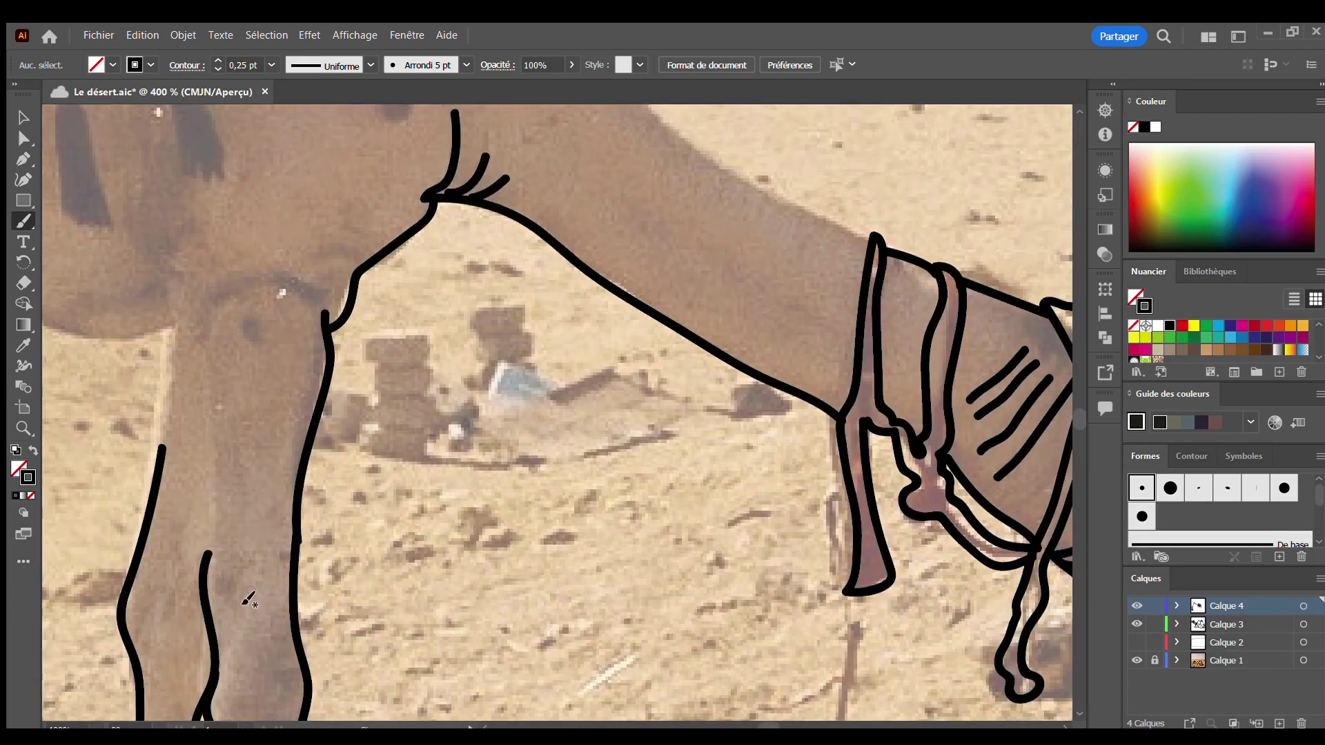
mouse_move(207, 579)
left_mouse_down()
mouse_move(221, 393)
mouse_move(148, 248)
left_mouse_up()
scroll(149, 248, "up", 3)
scroll(148, 248, "down", 3)
left_click_drag(183, 445, 195, 369)
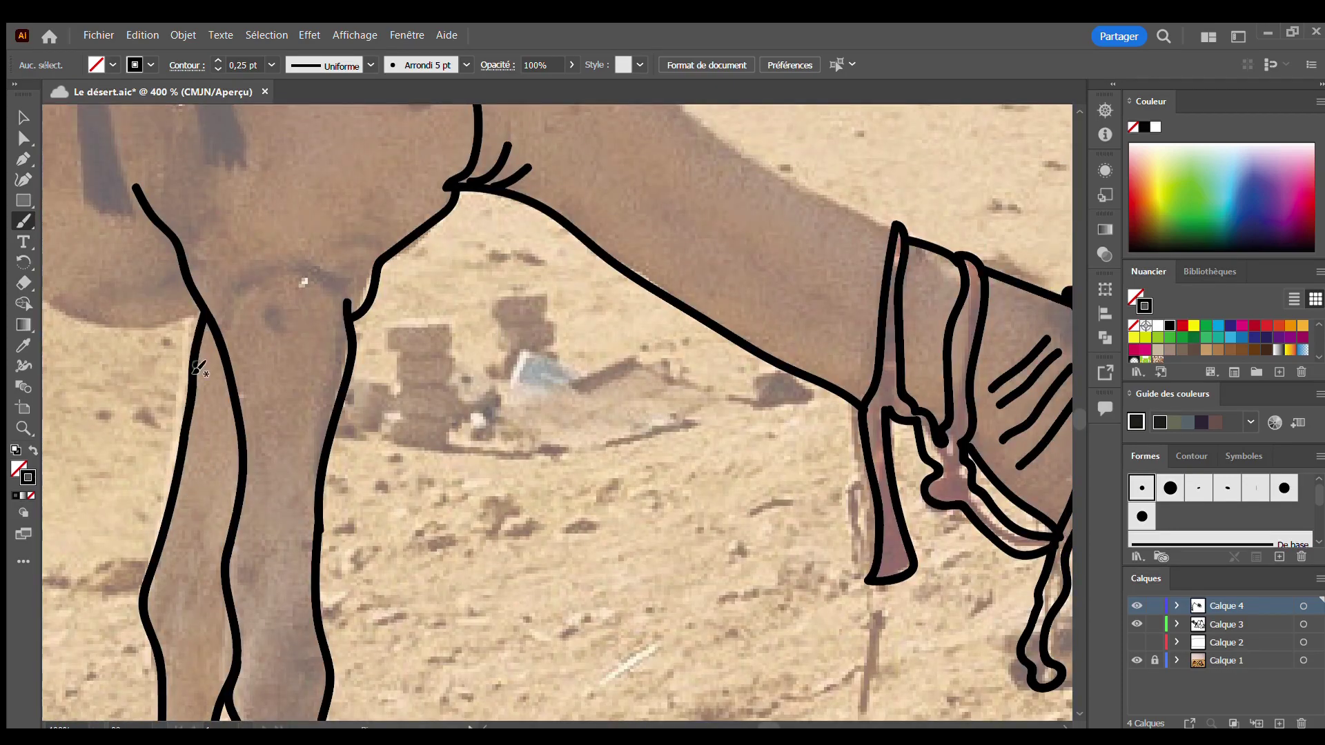
scroll(198, 368, "down", 5)
scroll(621, 414, "up", 5)
Outline the belly and the rear left leg around its hoof, then save
mouse_move(680, 407)
left_mouse_down()
mouse_move(645, 422)
mouse_move(319, 325)
mouse_move(124, 417)
left_mouse_up()
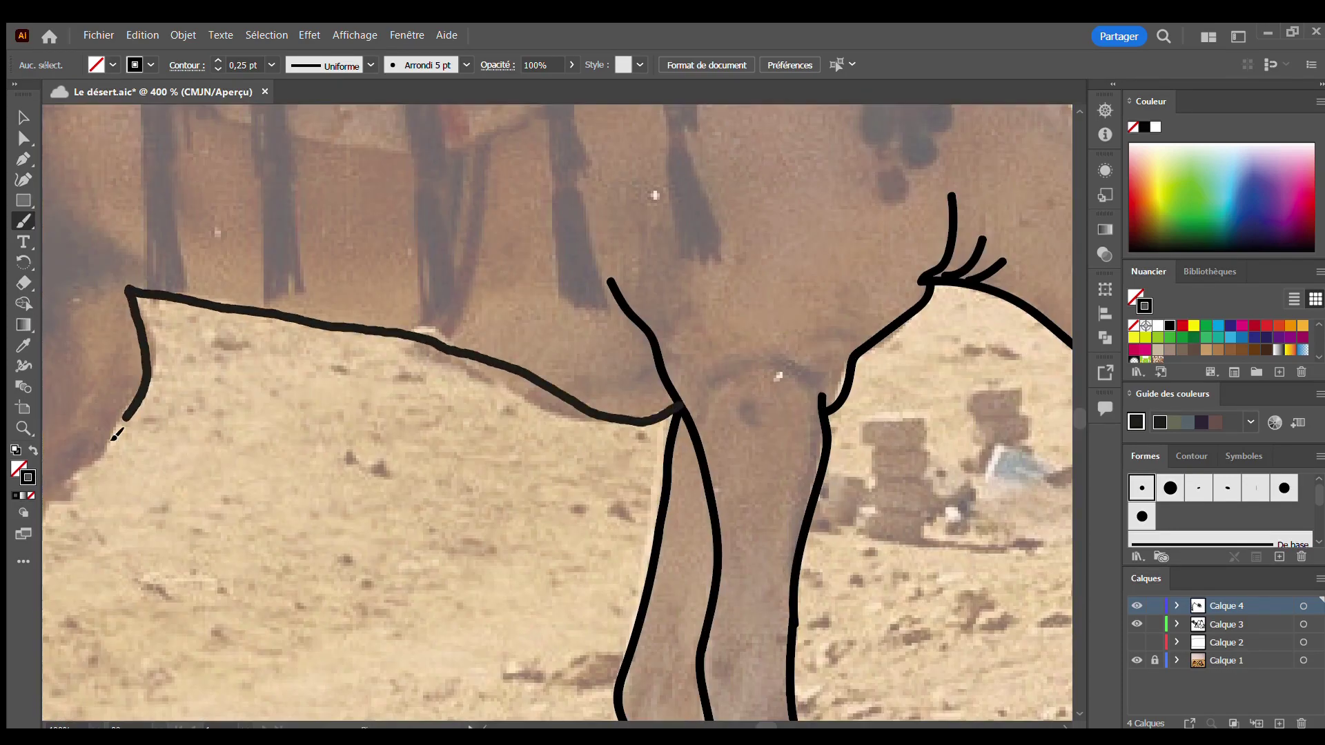
scroll(116, 435, "down", 1)
left_click_drag(222, 361, 127, 630)
scroll(127, 630, "down", 3)
scroll(273, 456, "up", 3)
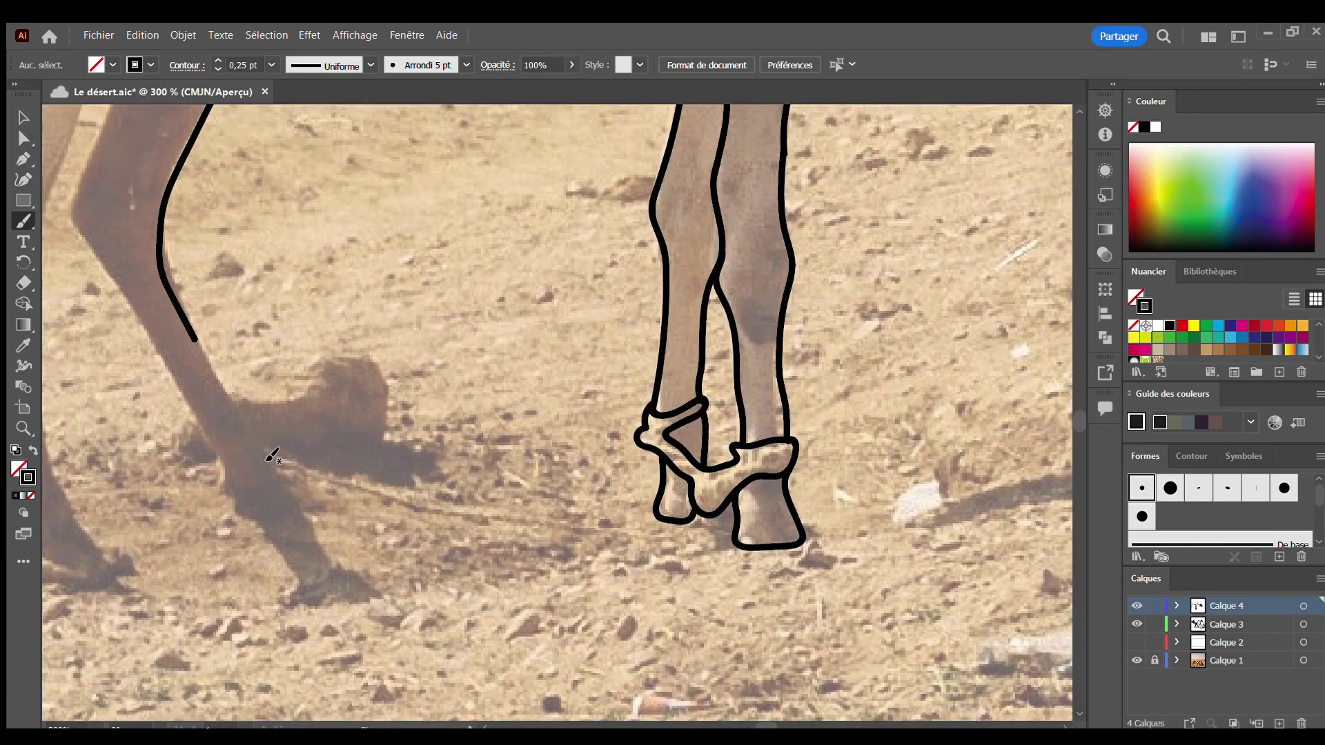
mouse_move(193, 336)
left_mouse_down()
mouse_move(296, 547)
mouse_move(304, 606)
mouse_move(221, 476)
mouse_move(109, 136)
left_mouse_up()
key("ctrl+s")
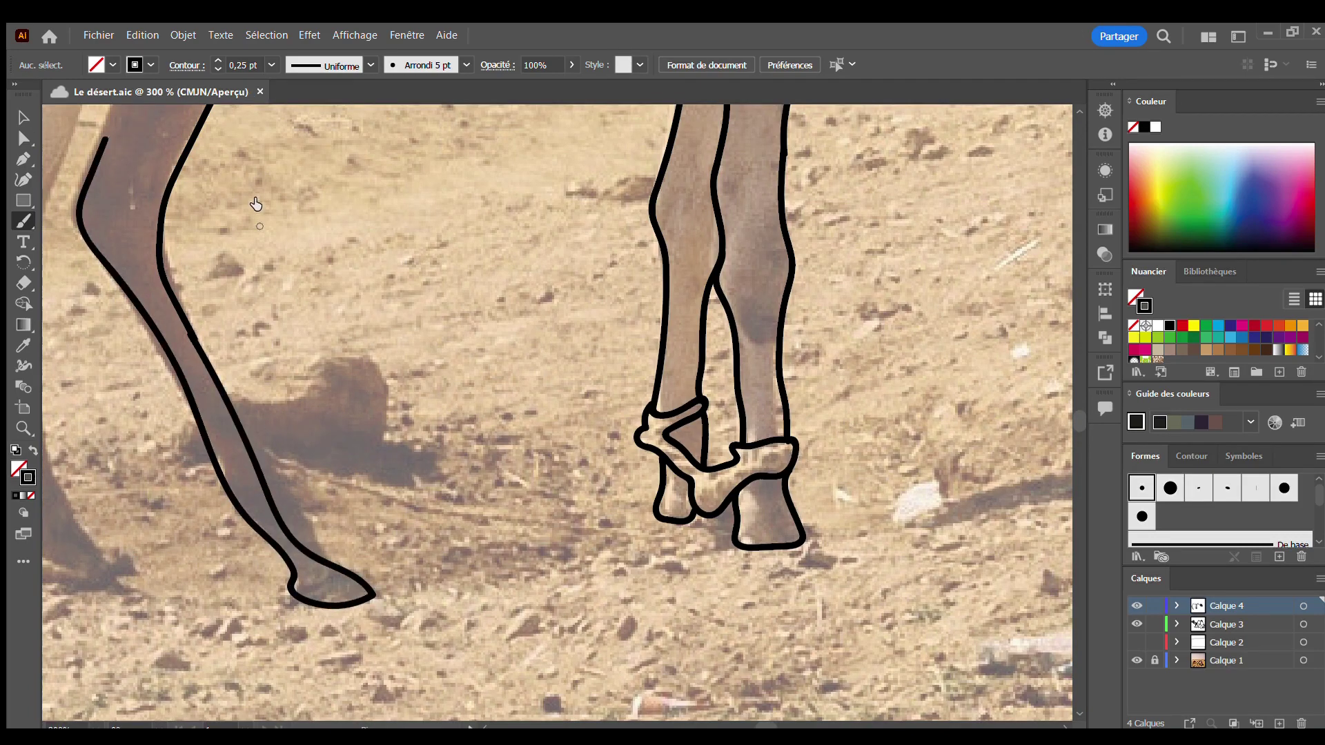
Add more rear-leg strokes, extending the hoof outline up the leg
scroll(254, 201, "up", 3)
left_click_drag(102, 341, 184, 123)
scroll(195, 191, "down", 3)
scroll(238, 224, "up", 3)
mouse_move(238, 224)
left_mouse_down()
mouse_move(173, 307)
mouse_move(113, 655)
left_mouse_up()
scroll(114, 656, "down", 3)
mouse_move(189, 535)
left_mouse_down()
mouse_move(66, 428)
mouse_move(42, 238)
left_mouse_up()
scroll(42, 238, "down", 5)
scroll(373, 614, "up", 8)
Trace another rear leg, the rear edge and neck top, and start a neck bead
left_click_drag(373, 614, 461, 157)
scroll(536, 417, "down", 3)
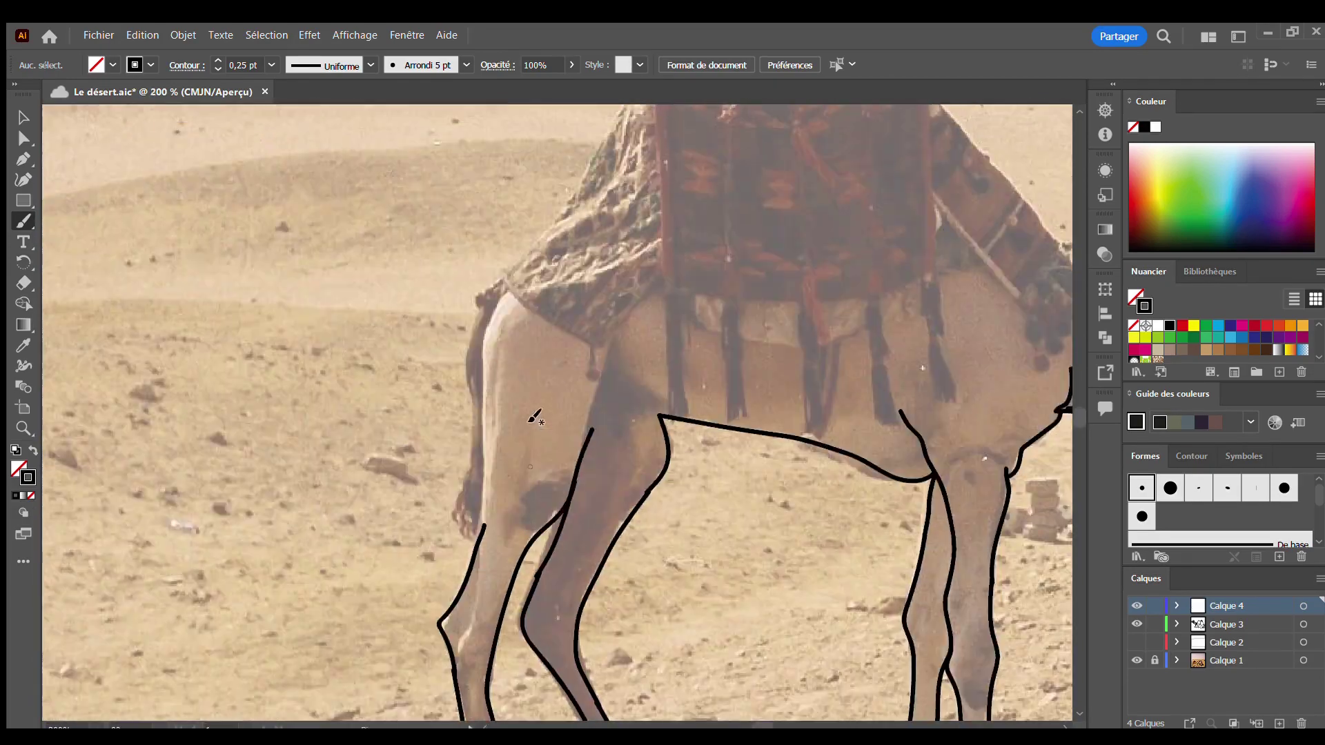
left_click_drag(485, 457, 524, 284)
scroll(525, 283, "down", 2)
scroll(931, 414, "up", 2)
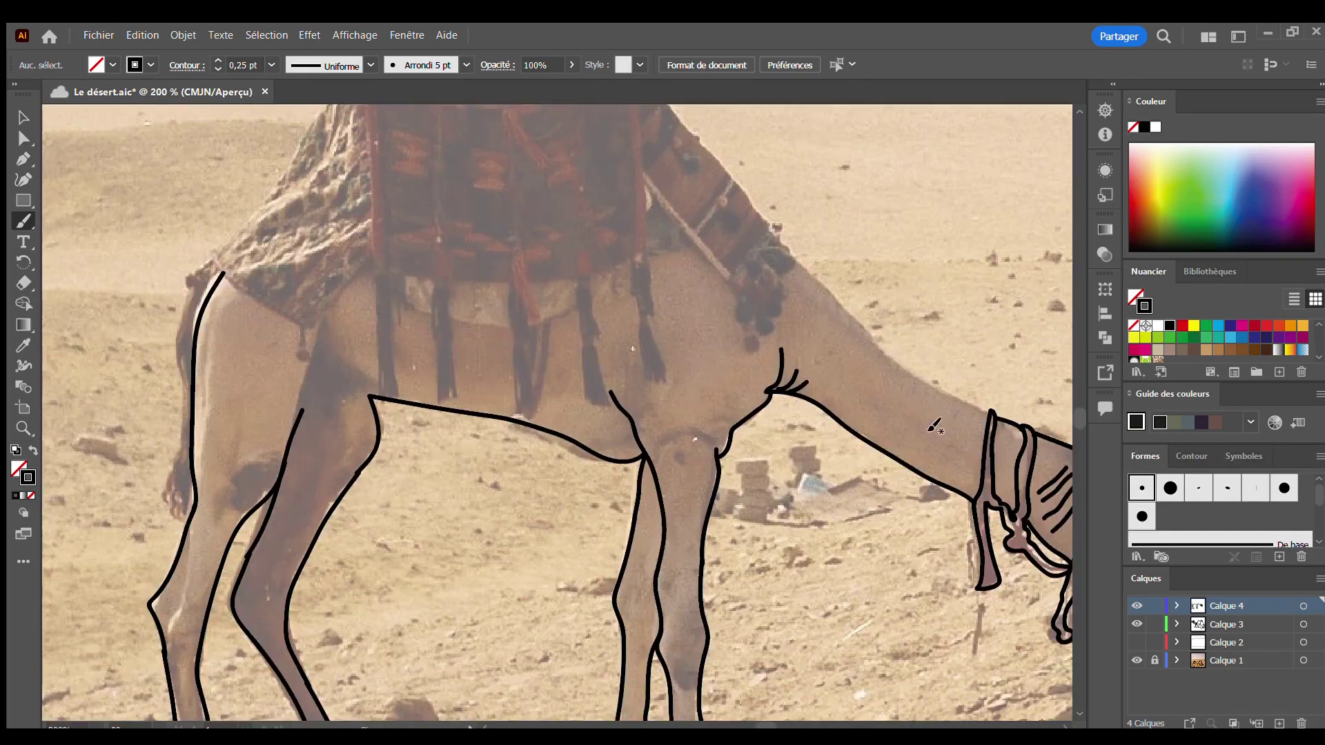
left_click_drag(987, 497, 799, 351)
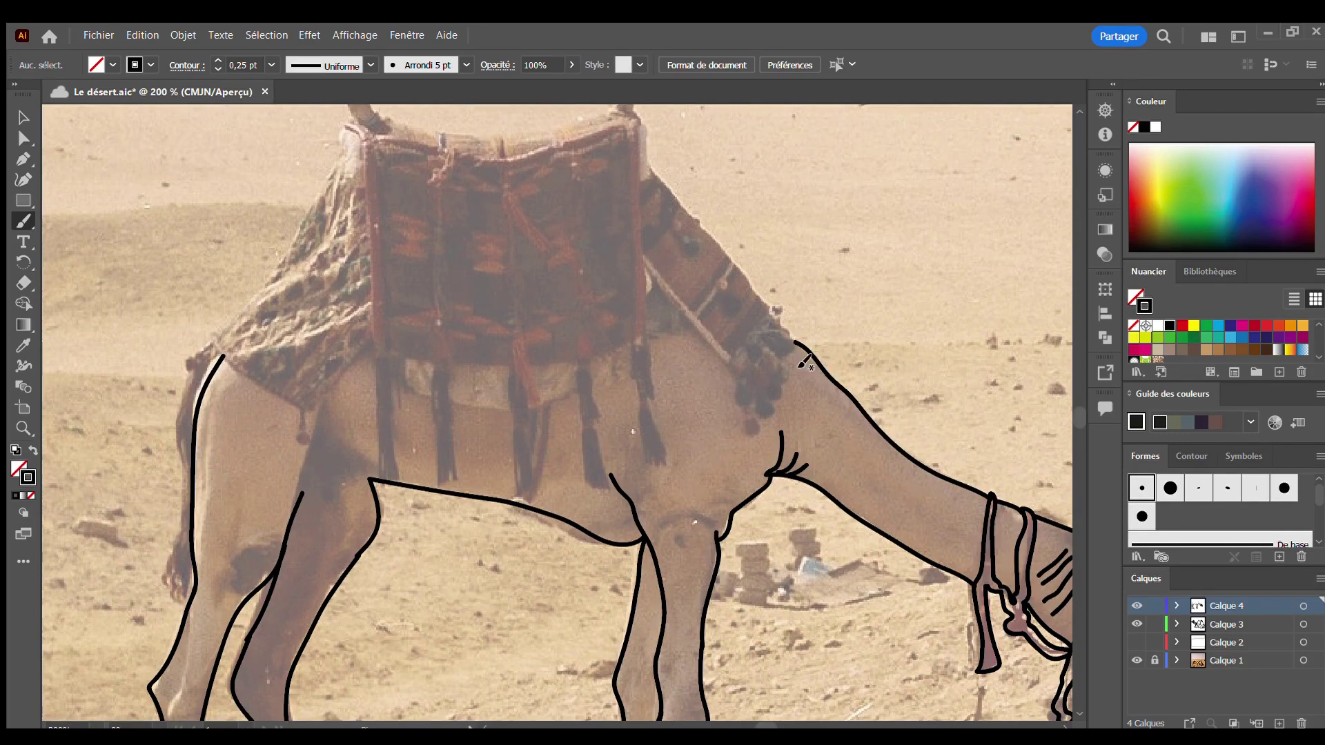
scroll(828, 366, "up", 4)
scroll(704, 355, "down", 1)
mouse_move(524, 549)
left_mouse_down()
mouse_move(483, 562)
mouse_move(511, 519)
mouse_move(556, 503)
mouse_move(561, 467)
mouse_move(614, 412)
mouse_move(600, 387)
mouse_move(528, 376)
mouse_move(514, 293)
mouse_move(593, 293)
mouse_move(632, 321)
left_mouse_up()
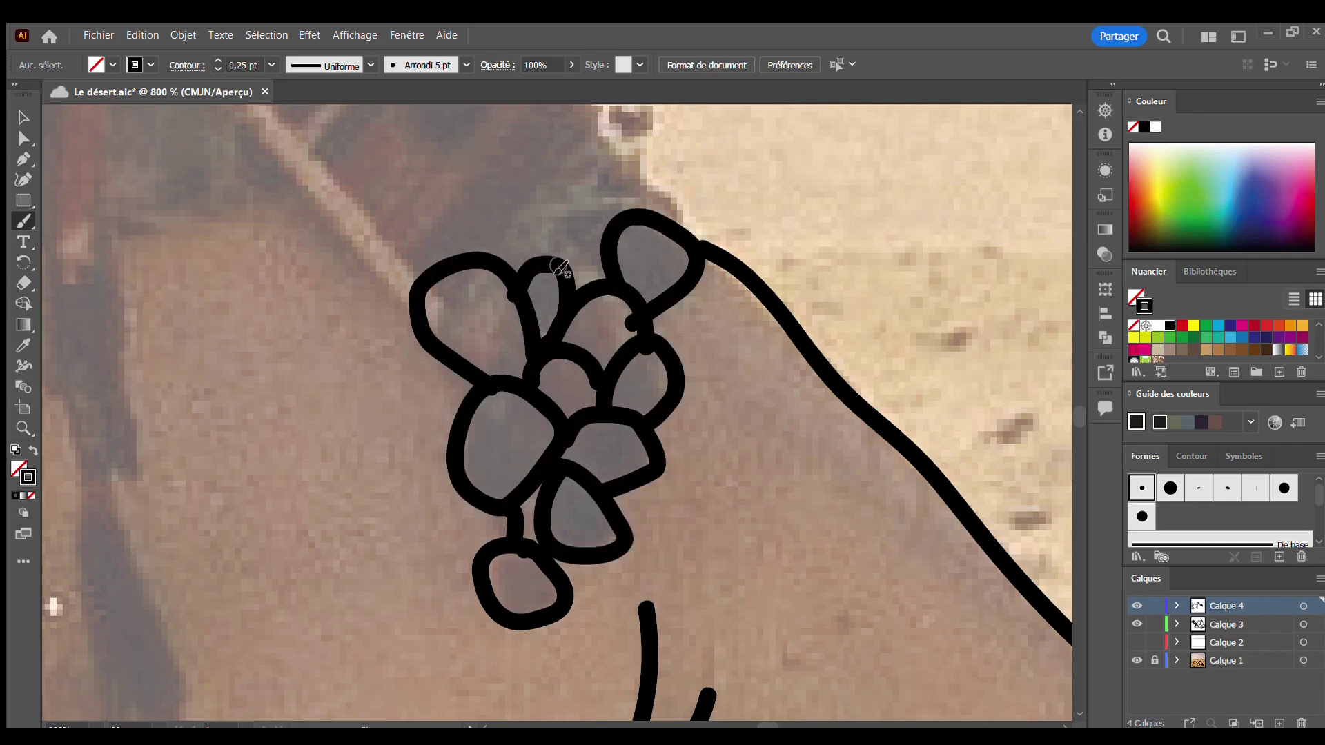
Add bead loops to the neck cluster and two small tassels on the strap
left_click_drag(607, 276, 594, 279)
scroll(623, 308, "up", 2)
scroll(621, 309, "down", 3)
scroll(606, 340, "up", 2)
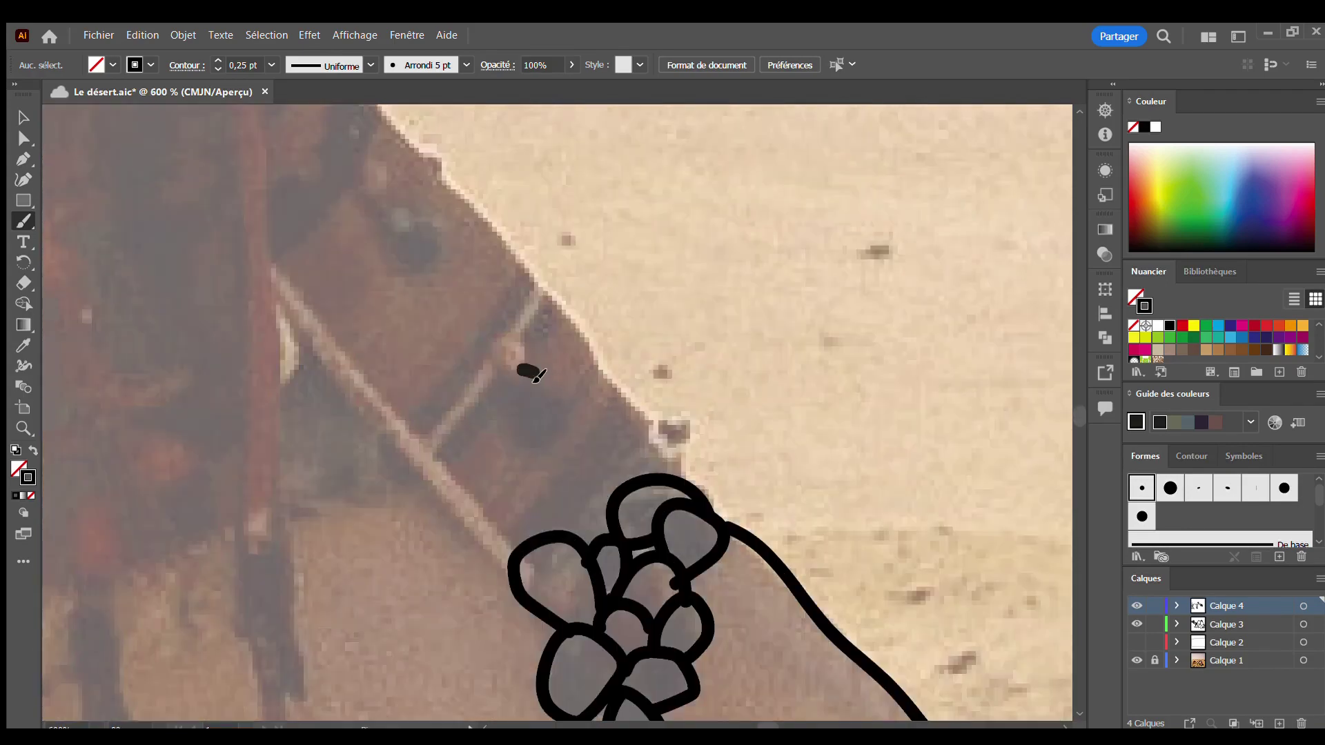
left_click_drag(524, 371, 511, 362)
mouse_move(391, 208)
left_mouse_down()
mouse_move(442, 227)
mouse_move(379, 193)
mouse_move(373, 169)
left_mouse_up()
scroll(420, 266, "down", 1)
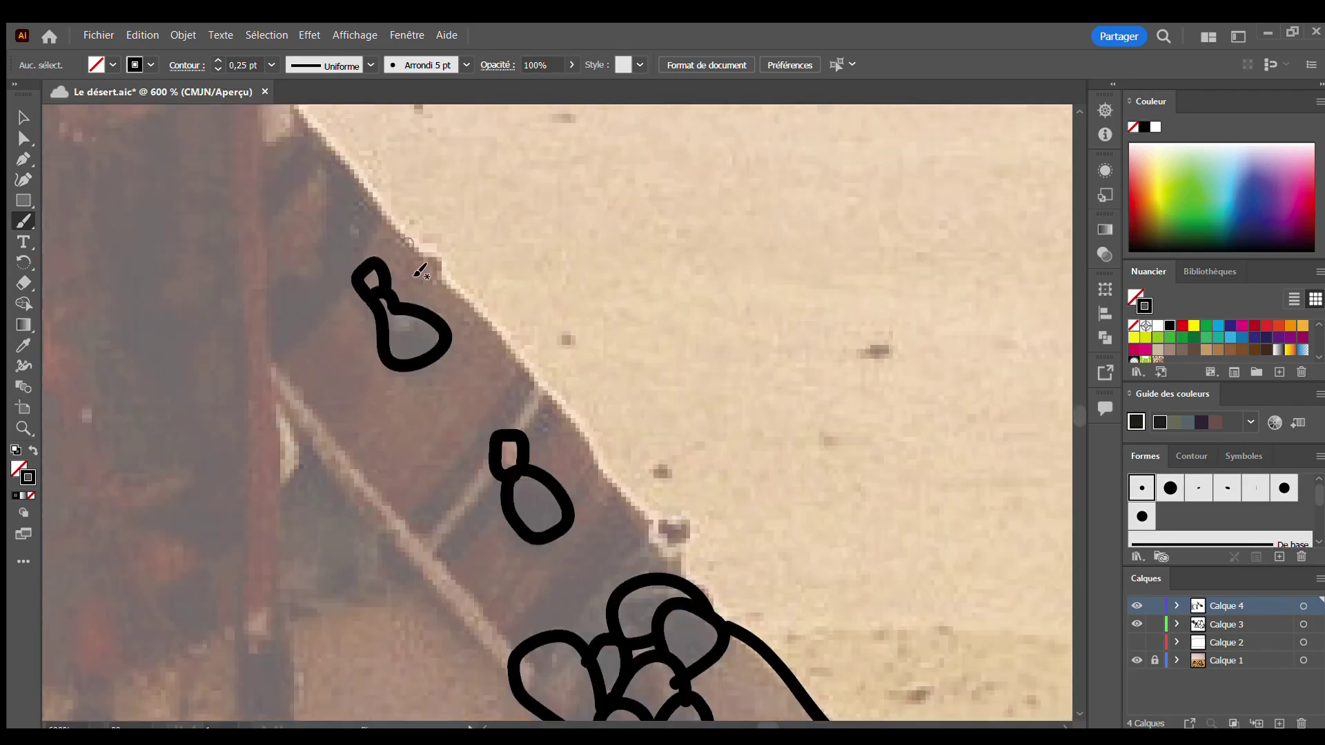
scroll(417, 334, "down", 1)
scroll(447, 498, "down", 1)
Trace both edges of the cloth strap up to a zigzag tip
left_click_drag(445, 498, 281, 292)
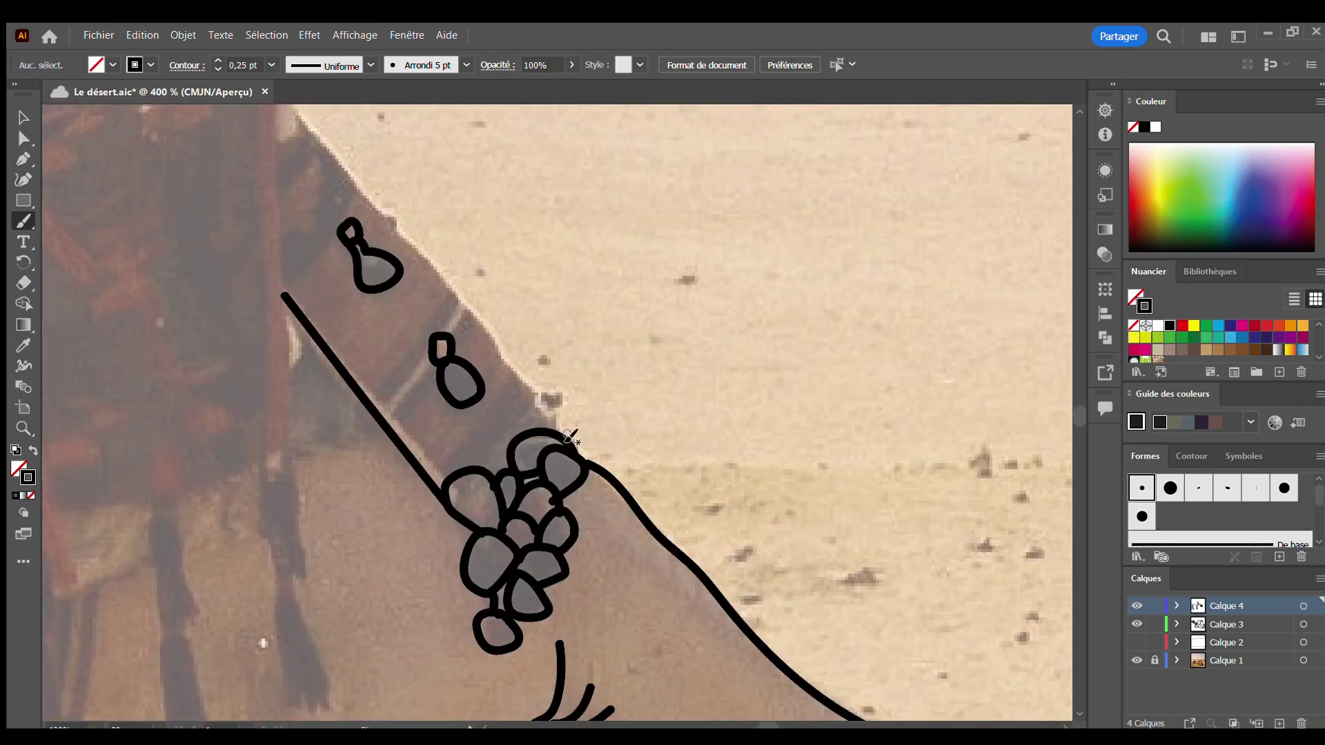
mouse_move(571, 440)
left_mouse_down()
mouse_move(458, 287)
mouse_move(295, 109)
left_mouse_up()
scroll(311, 211, "up", 2)
scroll(309, 211, "up", 3)
mouse_move(307, 332)
left_mouse_down()
mouse_move(238, 169)
mouse_move(230, 221)
left_mouse_up()
scroll(266, 238, "down", 1)
scroll(230, 221, "down", 3)
scroll(230, 221, "left", 6)
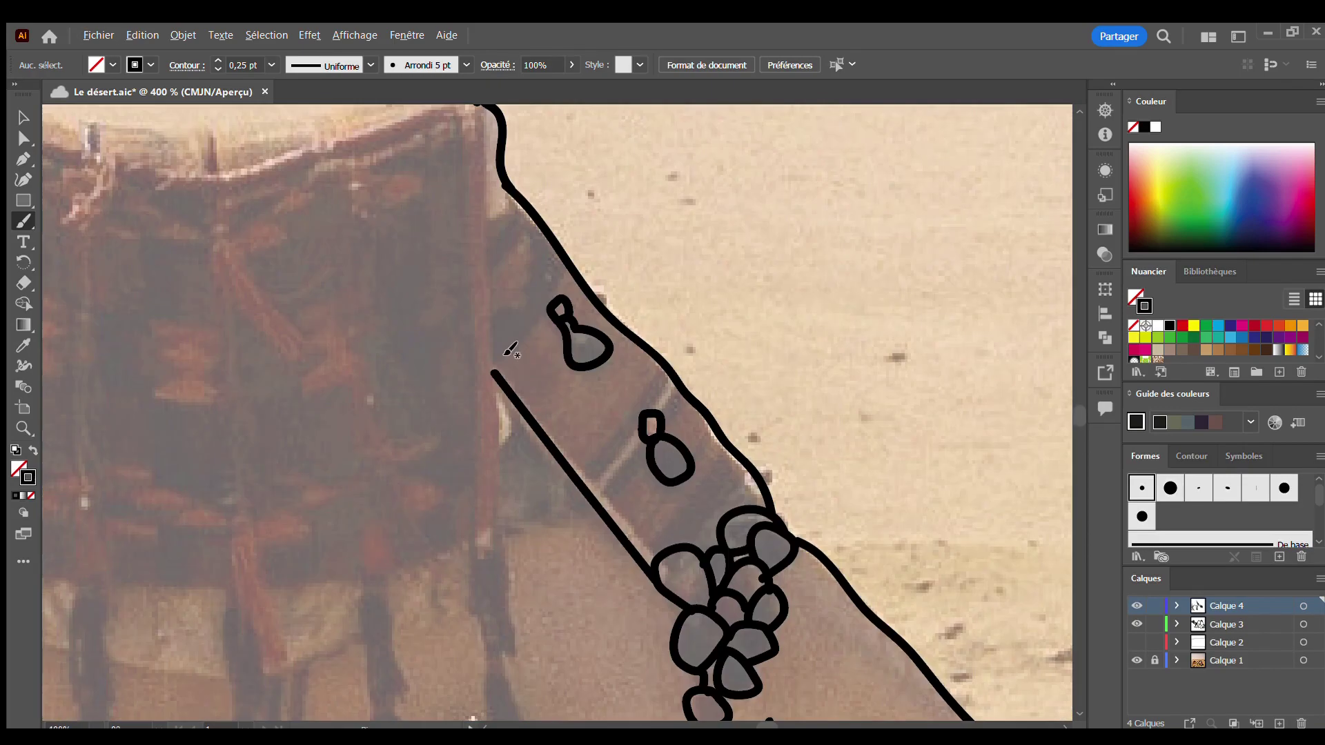
scroll(475, 132, "up", 1)
Draw the saddle cloth's vertical side edge and the motif's jagged-bottom flap
left_click_drag(475, 131, 505, 657)
scroll(508, 552, "down", 3)
scroll(507, 552, "down", 7)
mouse_move(501, 304)
left_mouse_down()
mouse_move(532, 458)
mouse_move(475, 361)
mouse_move(461, 207)
mouse_move(395, 365)
mouse_move(423, 511)
mouse_move(386, 428)
mouse_move(359, 235)
mouse_move(283, 338)
mouse_move(224, 200)
left_mouse_up()
mouse_move(235, 283)
left_mouse_down()
mouse_move(242, 511)
mouse_move(284, 428)
mouse_move(275, 329)
mouse_move(303, 276)
mouse_move(348, 243)
mouse_move(95, 250)
mouse_move(228, 304)
left_mouse_up()
scroll(250, 238, "up", 3)
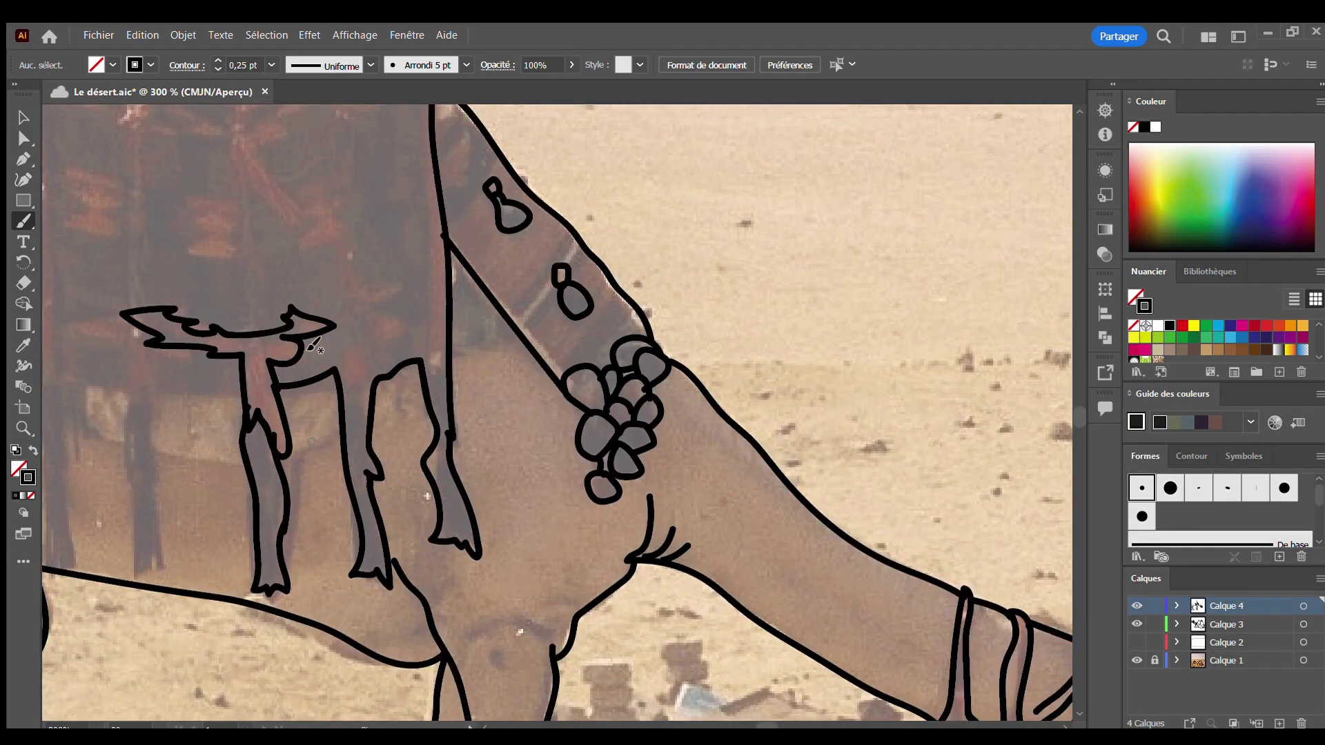
Draw the motif's legs on the saddle cloth and trace up the saddle's left side
scroll(321, 450, "up", 3)
scroll(320, 450, "left", 3)
mouse_move(321, 449)
left_mouse_down()
mouse_move(200, 448)
mouse_move(207, 651)
mouse_move(154, 497)
mouse_move(94, 664)
mouse_move(47, 491)
left_mouse_up()
scroll(47, 490, "up", 2)
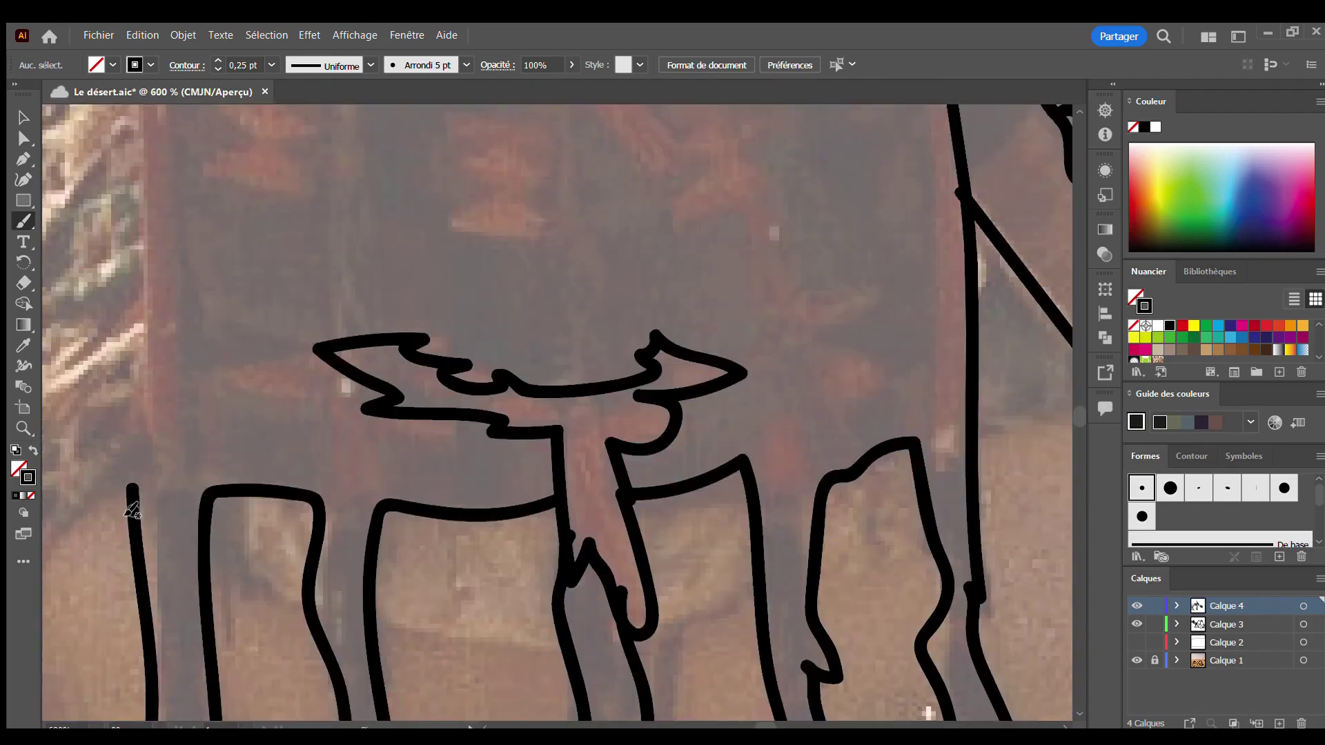
scroll(133, 668, "down", 3)
mouse_move(128, 580)
left_mouse_down()
mouse_move(142, 369)
mouse_move(99, 181)
mouse_move(168, 221)
mouse_move(510, 207)
left_mouse_up()
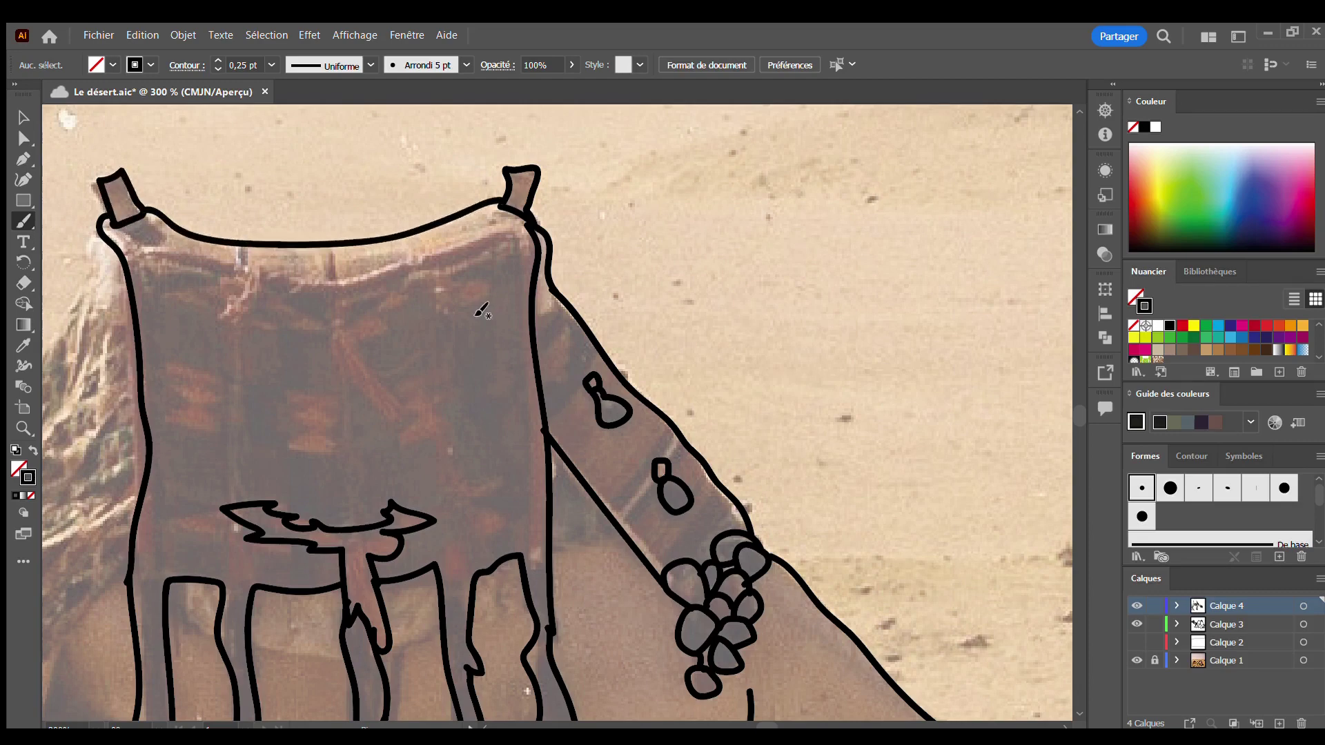
scroll(436, 279, "down", 3)
scroll(269, 445, "up", 1)
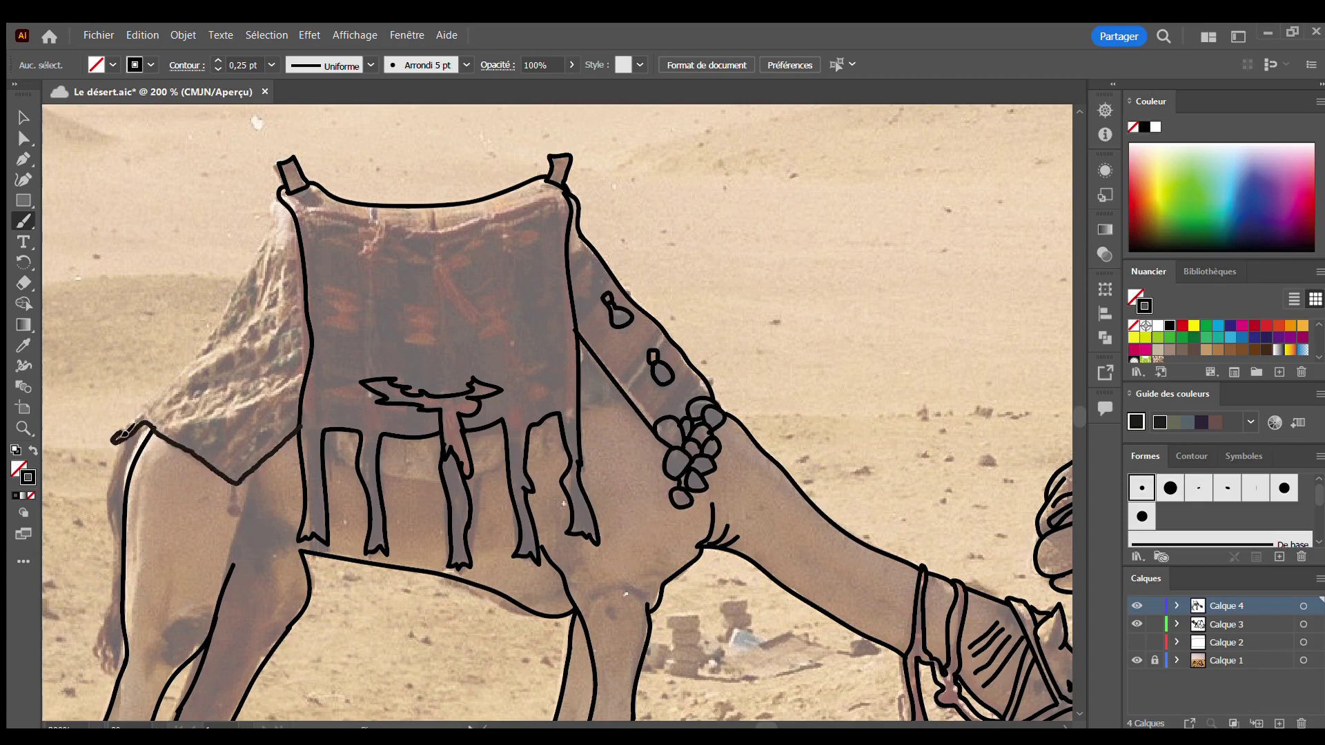
Draw the side rope, the left edge below the saddle and a hanging corner stroke
left_click_drag(124, 433, 280, 200)
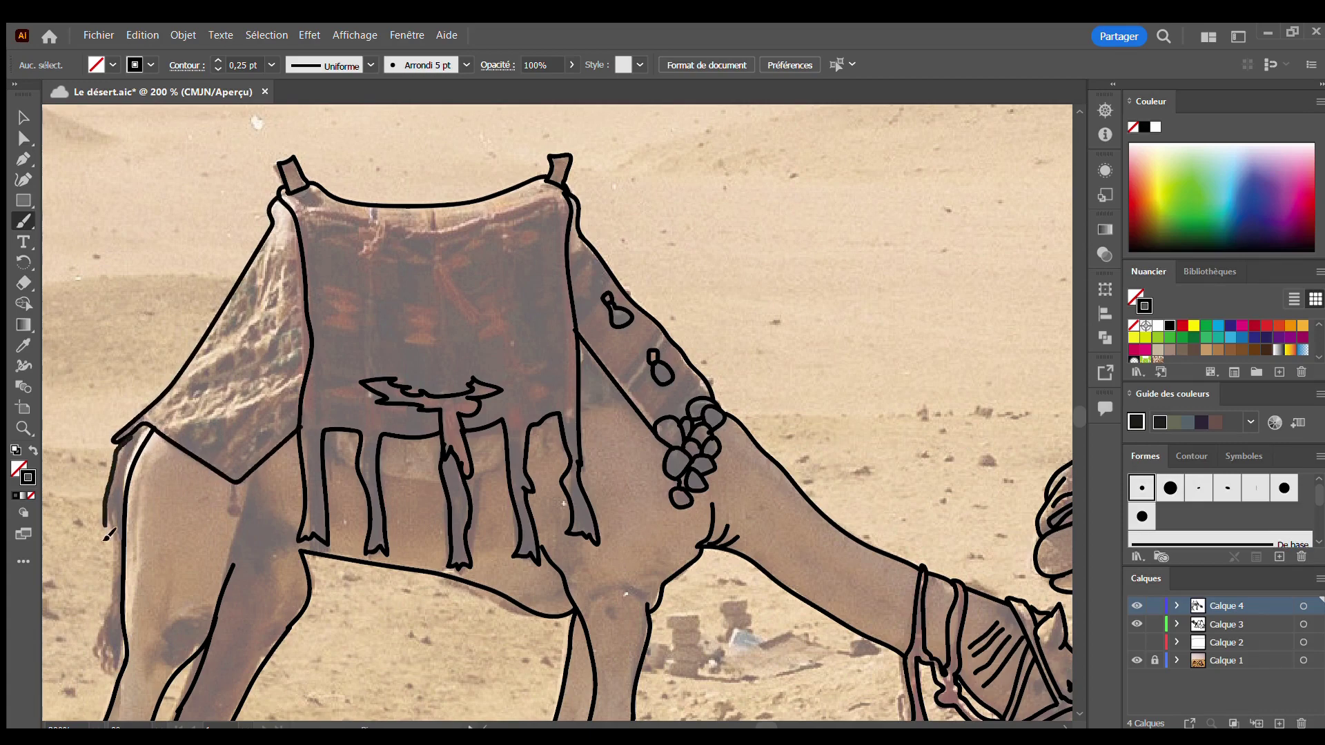
left_click_drag(108, 535, 128, 684)
scroll(138, 476, "up", 3)
scroll(194, 372, "down", 3)
scroll(235, 493, "up", 5)
left_click_drag(194, 300, 196, 387)
scroll(192, 377, "down", 7)
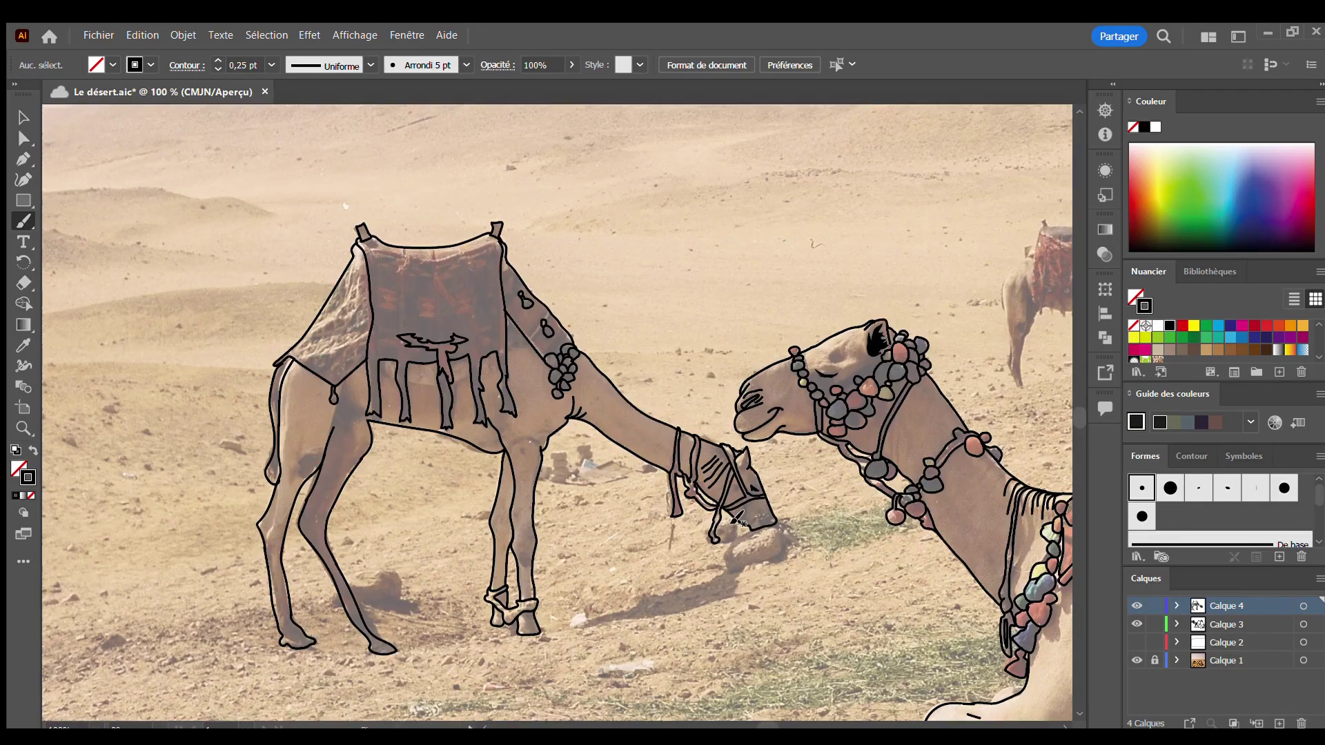
Check the paths in outline view, then hide the photo to show the white background
key("ctrl+y")
key("ctrl+y")
scroll(945, 500, "down", 3)
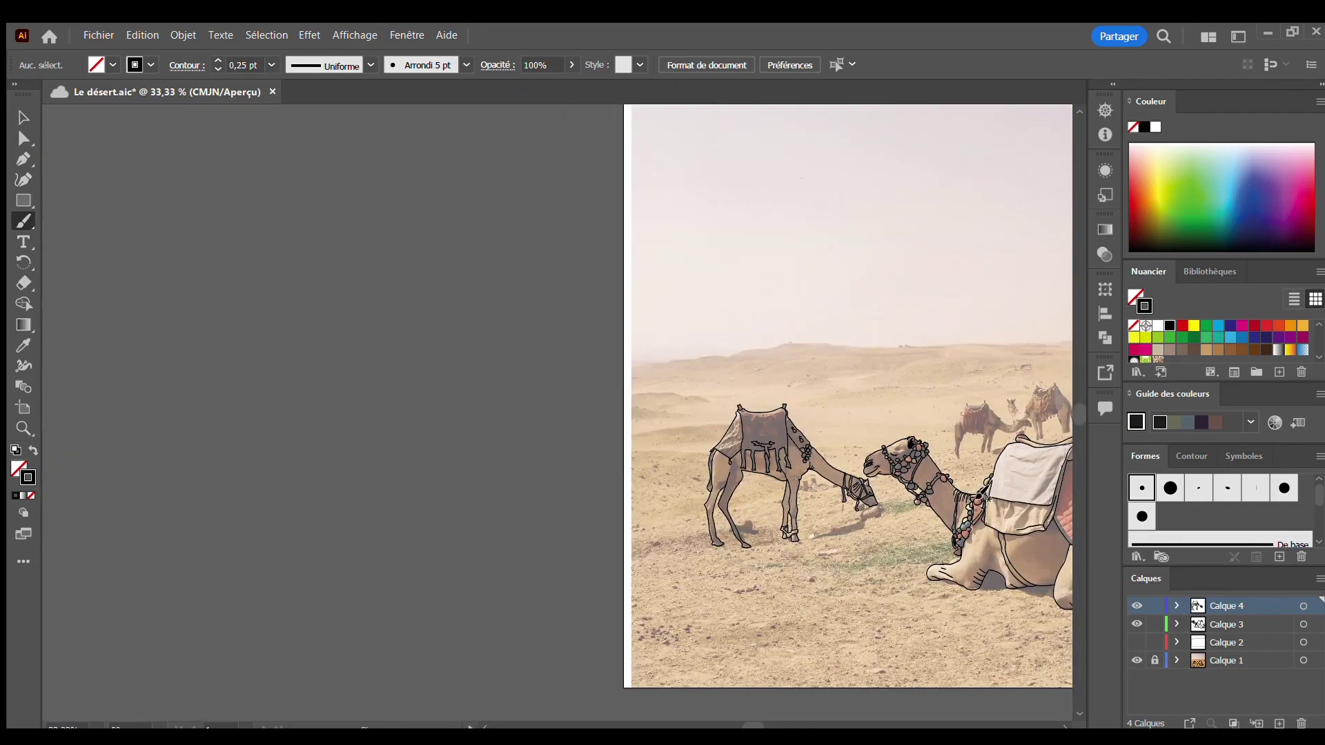
scroll(847, 397, "down", 2)
scroll(662, 414, "up", 2)
left_click_drag(1136, 660, 1139, 648)
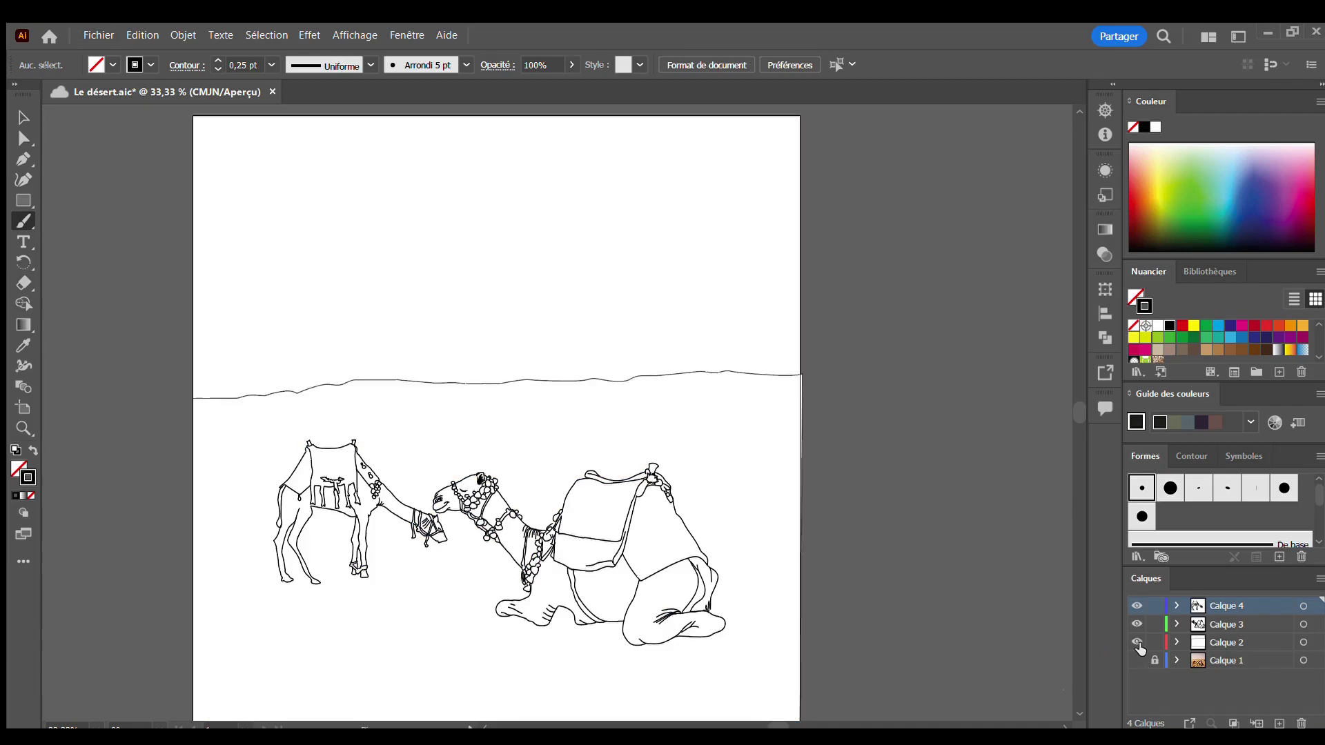
scroll(770, 499, "down", 1)
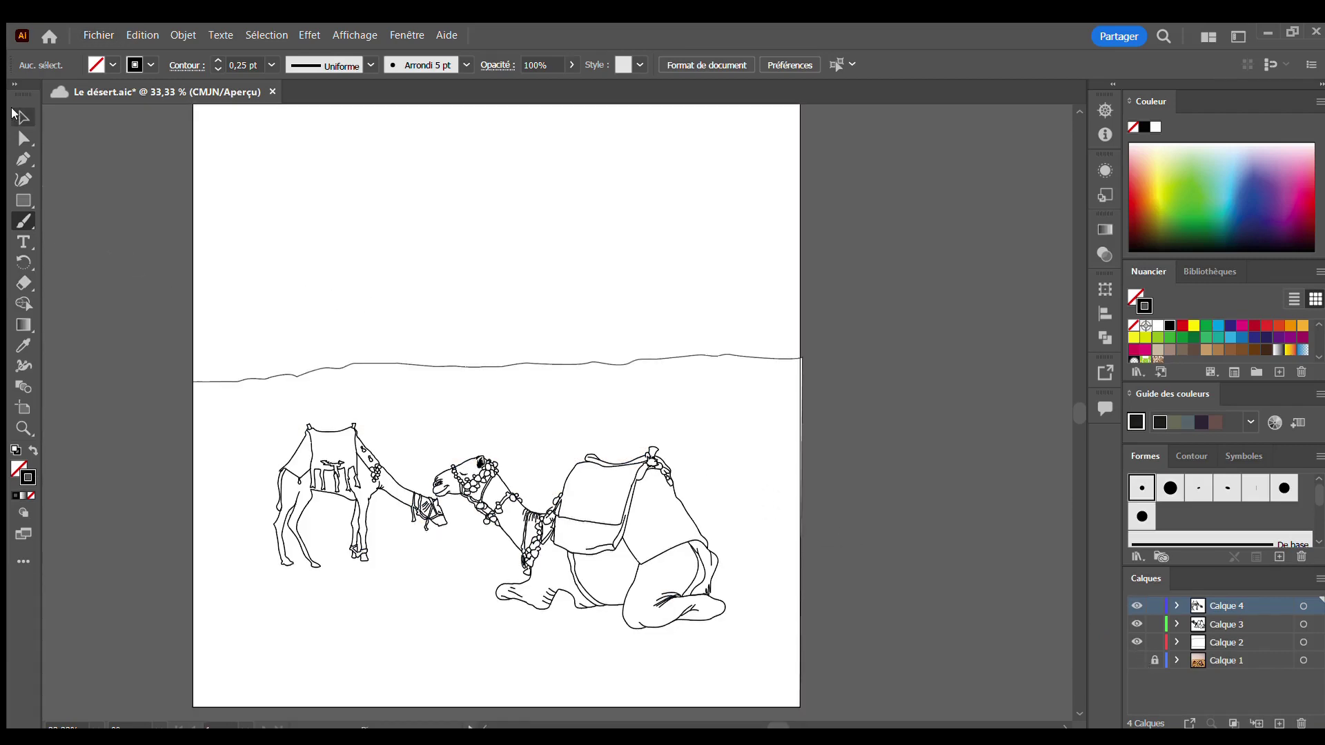
Select the ground shape with the horizon, then deselect it
key("v")
scroll(136, 420, "up", 1)
left_click(529, 417)
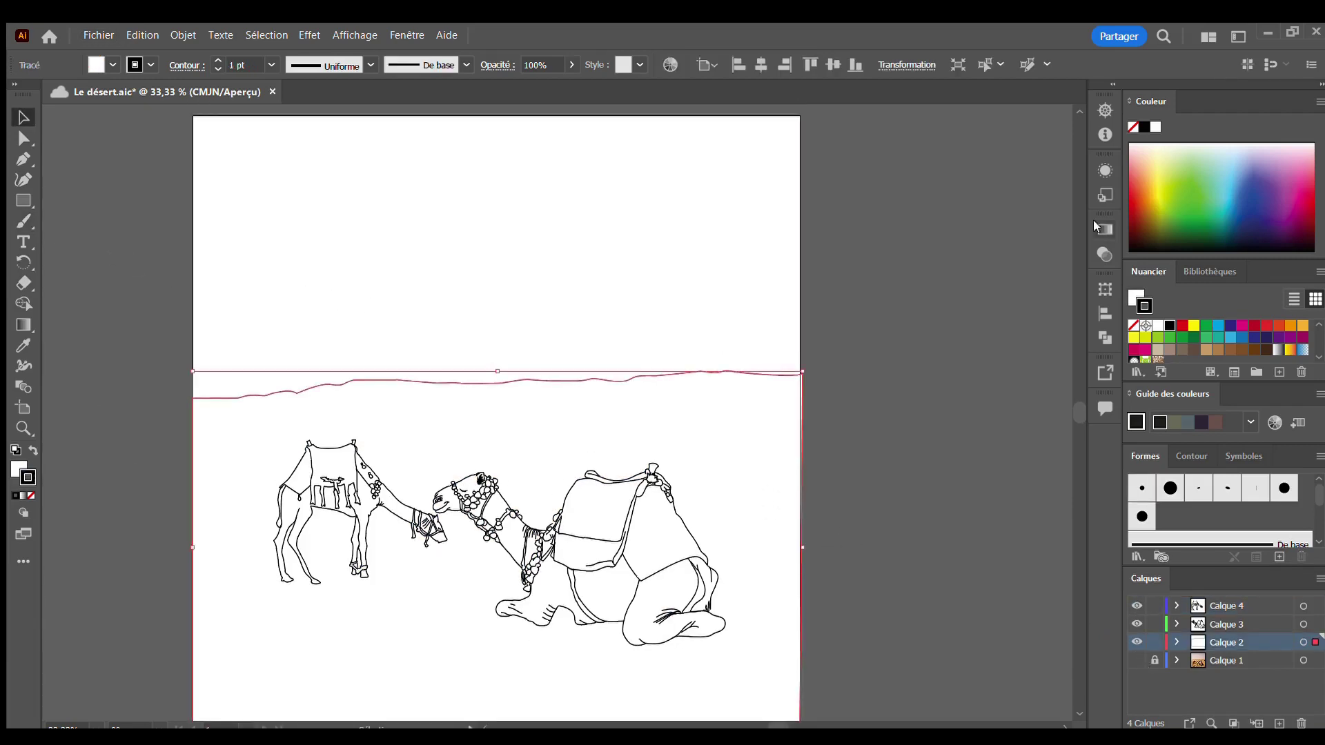
left_click(109, 261)
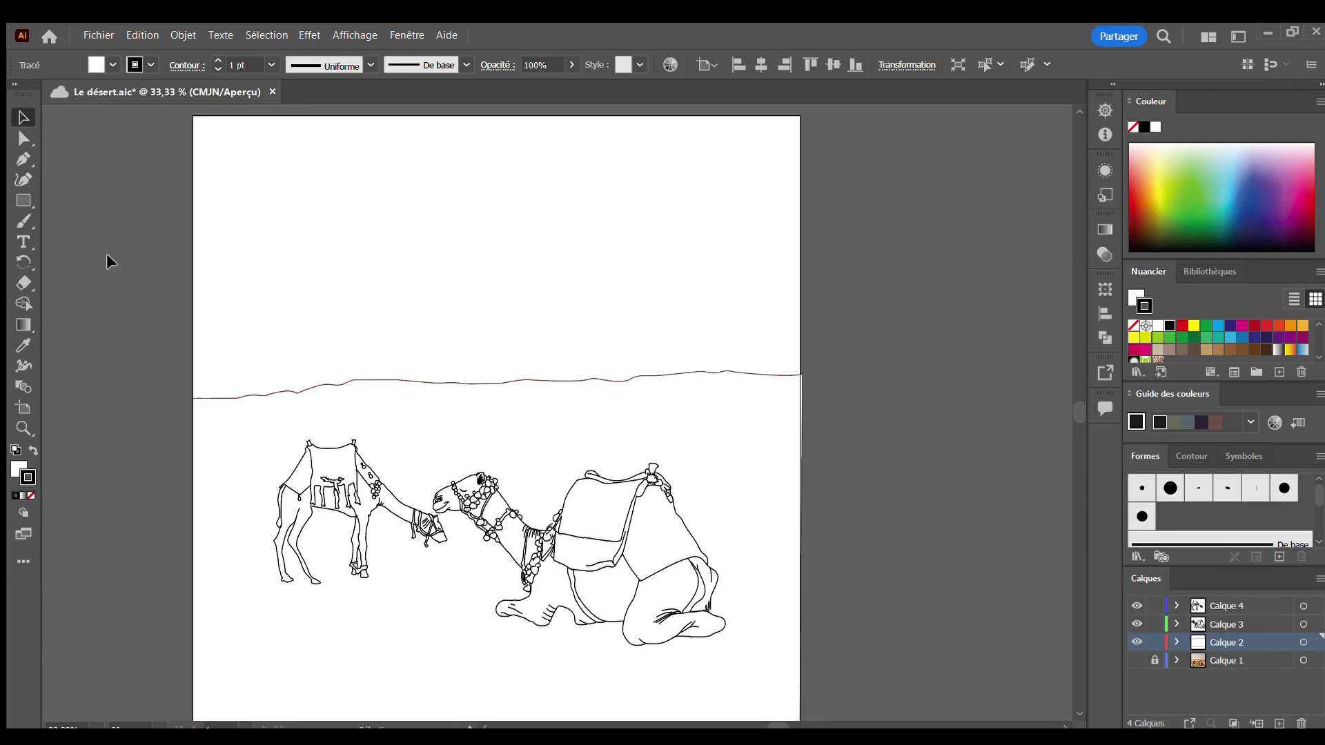